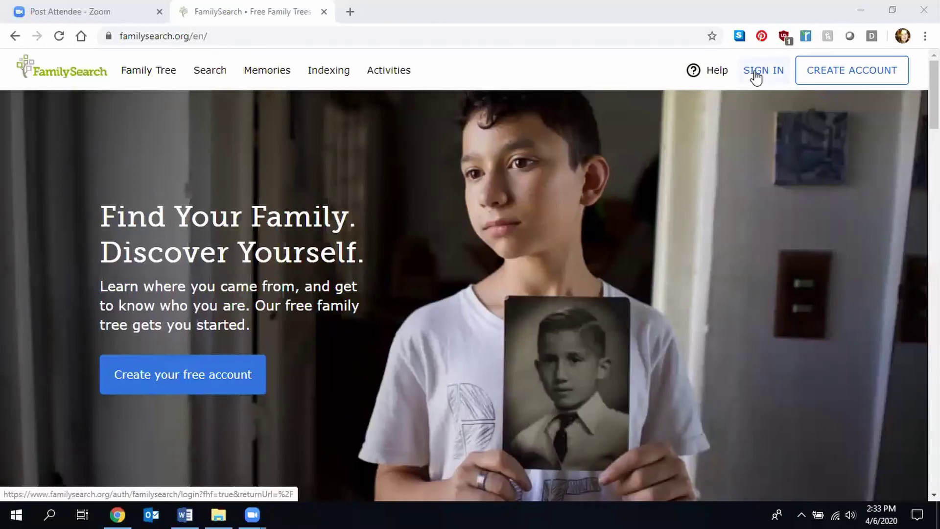
- Open the Create a Free FamilySearch Account registration form from the header
left_click(835, 84)
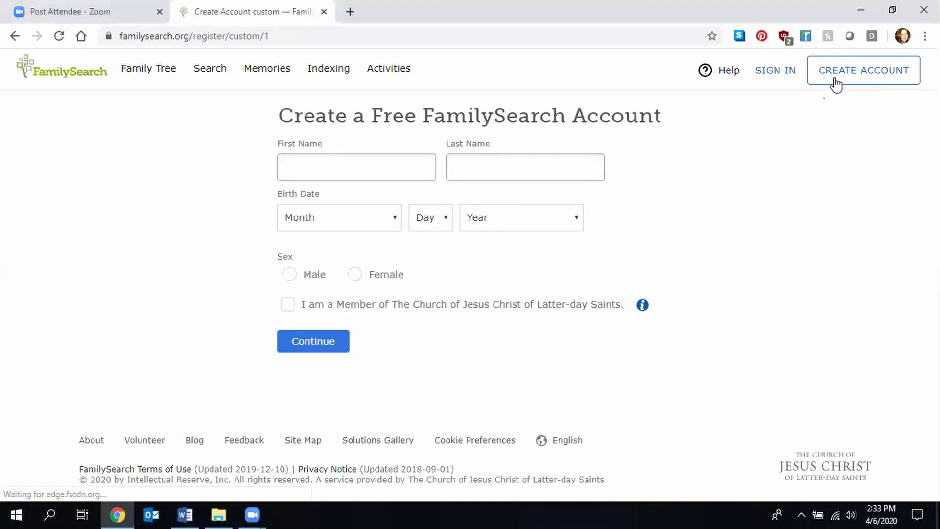
- Enter the first and last name on the registration form
left_click(333, 170)
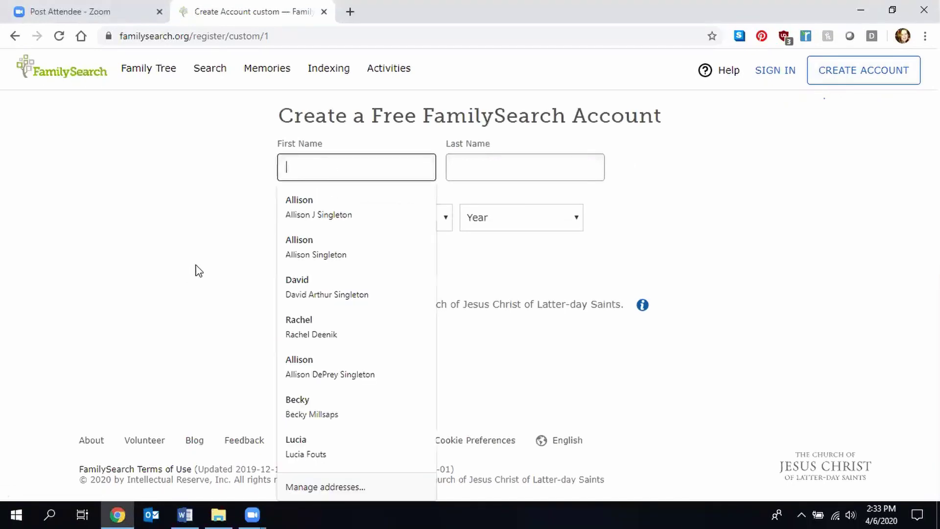
key("Escape")
left_click(300, 162)
type("john")
key("Tab")
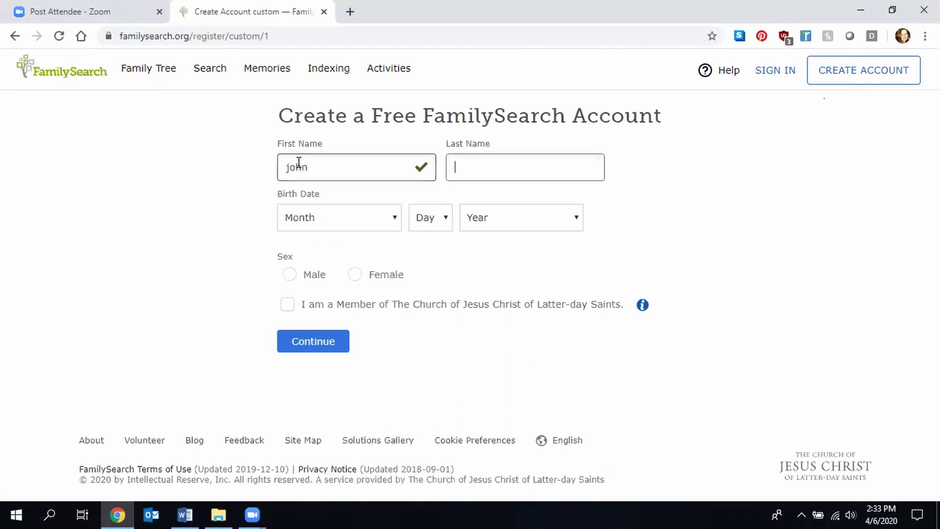
type("smith")
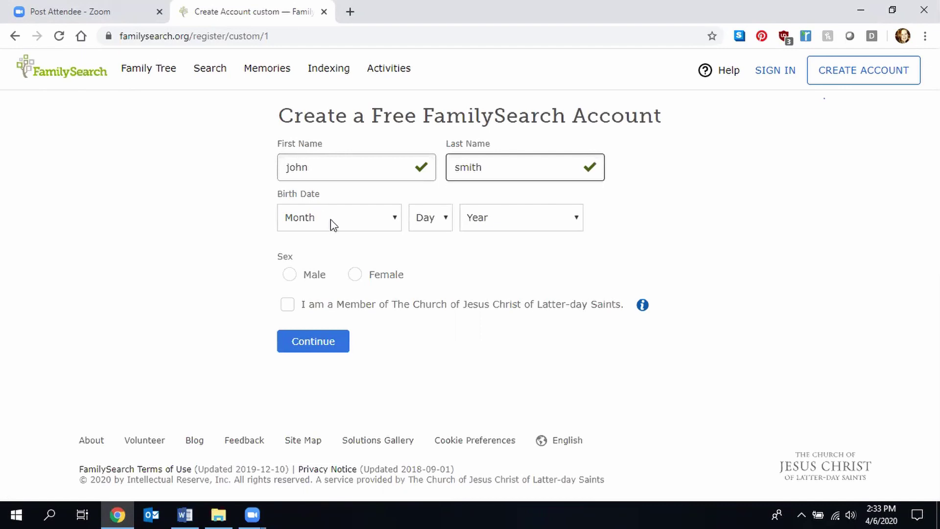
- Set birth date January 1, 1954 and sex Male, then continue to login details
left_click(330, 220)
left_click(334, 260)
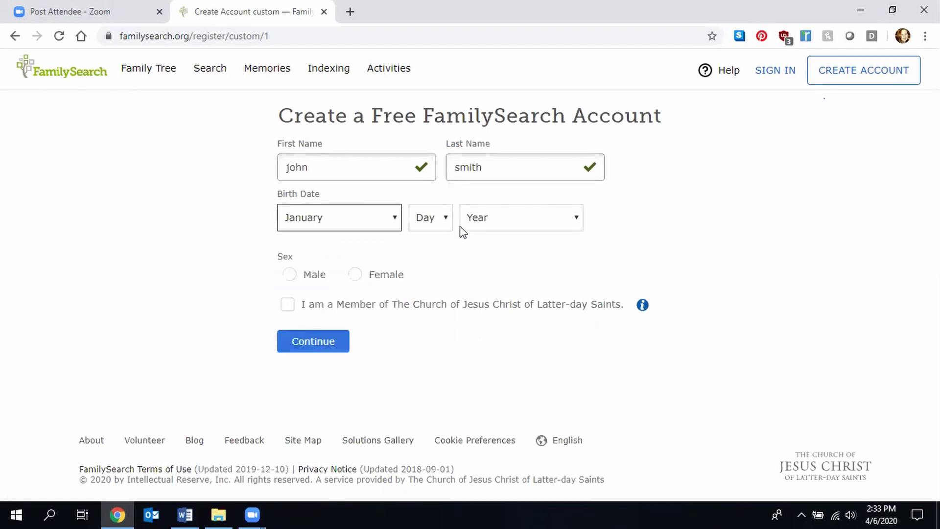
left_click(443, 223)
left_click(432, 263)
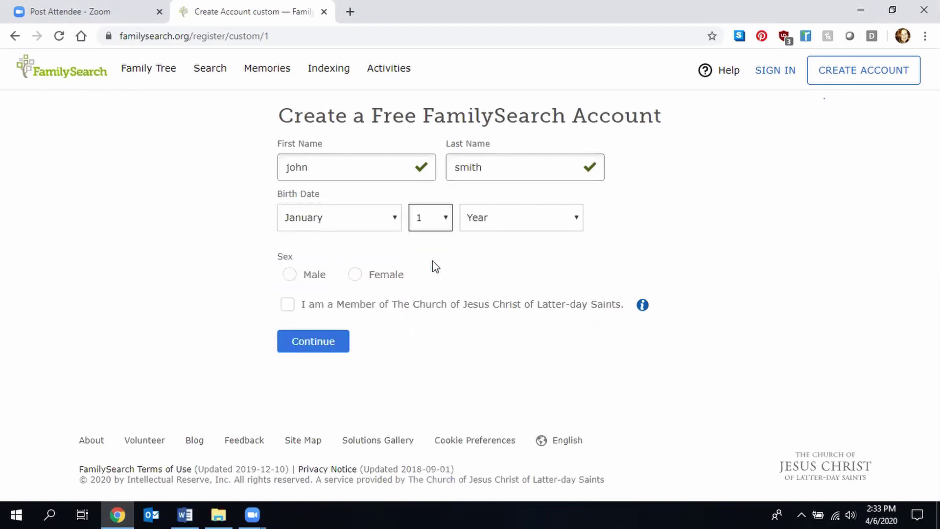
left_click(511, 230)
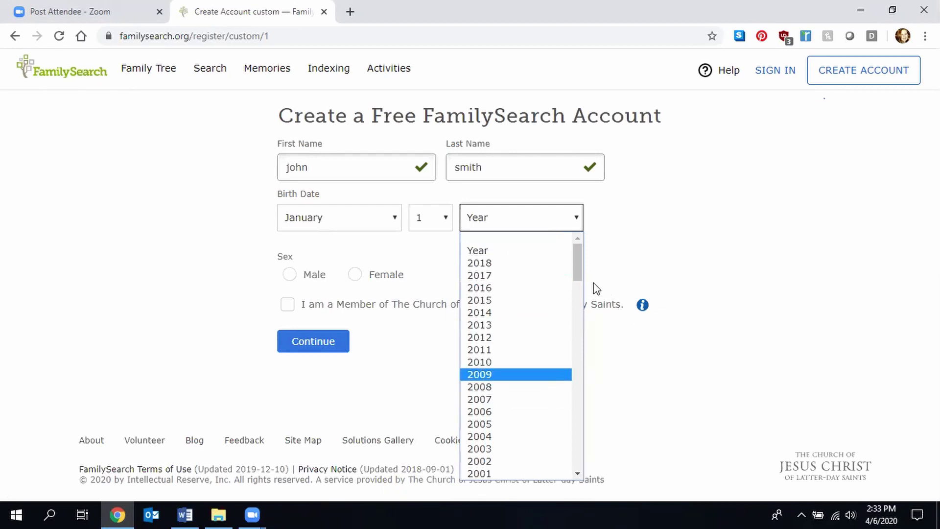
left_click_drag(578, 272, 578, 388)
left_click(525, 298)
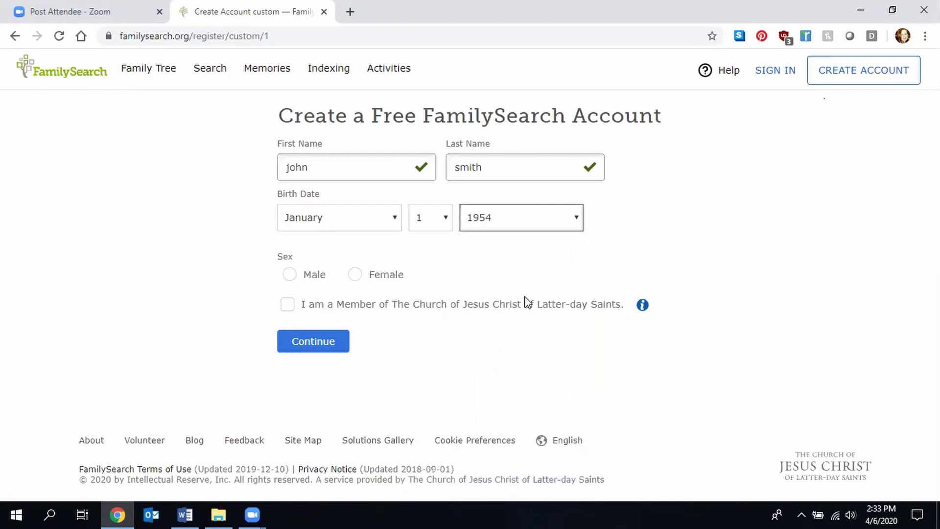
left_click(294, 277)
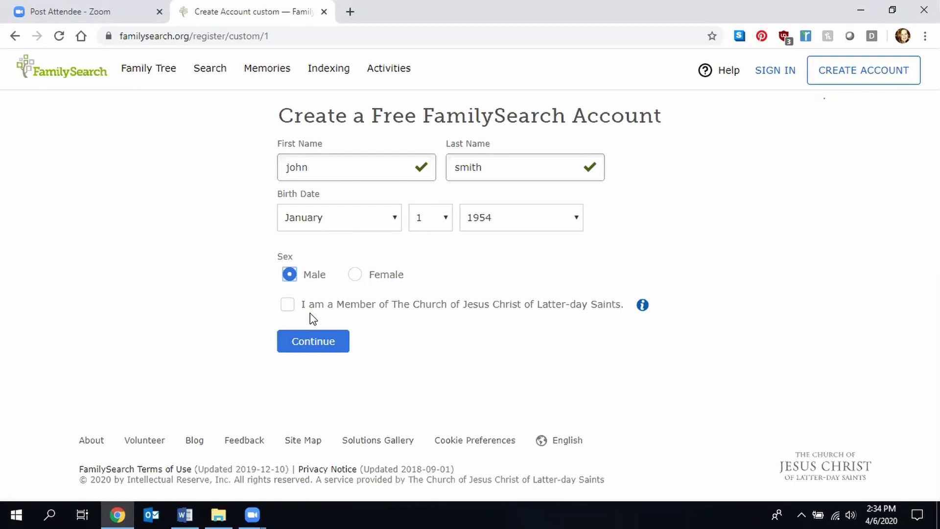
left_click(319, 343)
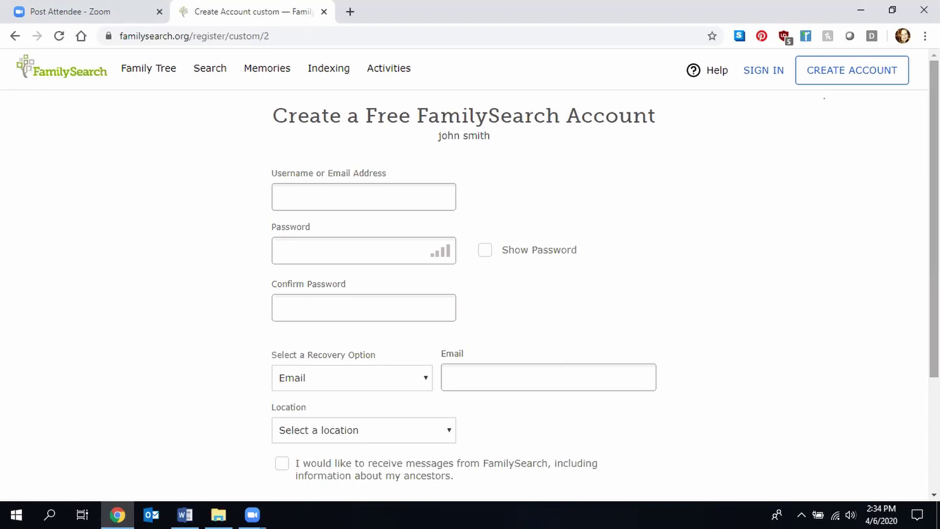
- Look over the registration page, then switch to the Sign In page
scroll(934, 220, "down", 2)
scroll(934, 275, "down", 1)
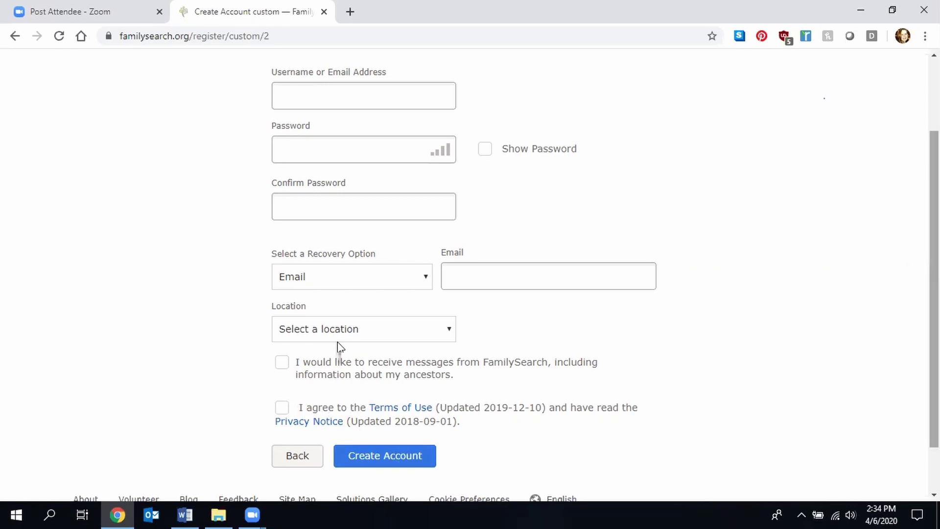
scroll(340, 347, "up", 2)
left_click(754, 70)
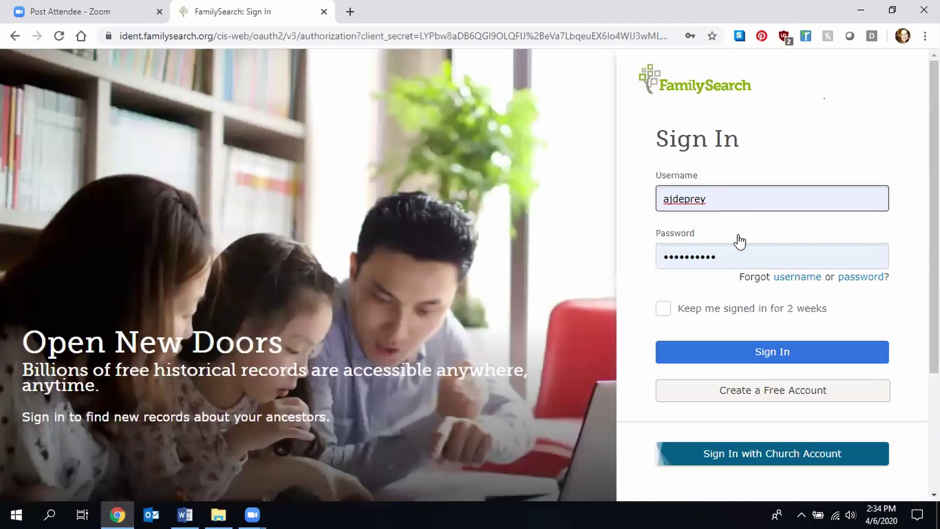
- Sign in with the prefilled username and password
left_click(740, 351)
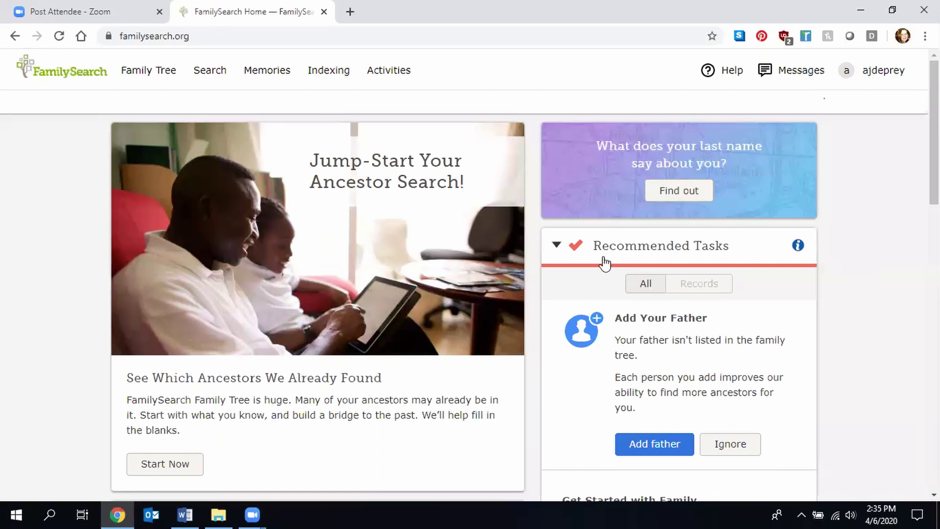
- Go to Search Historical Records via Search > Records
left_click(214, 75)
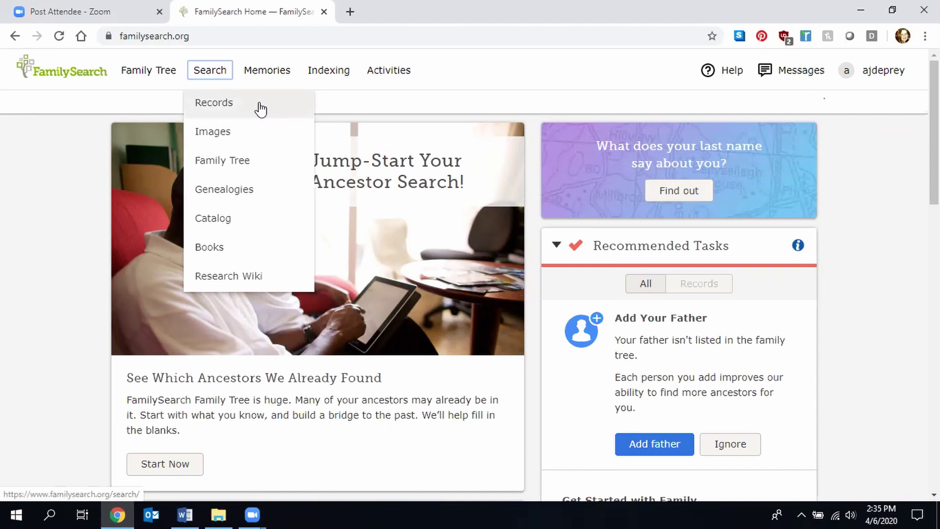
left_click(237, 111)
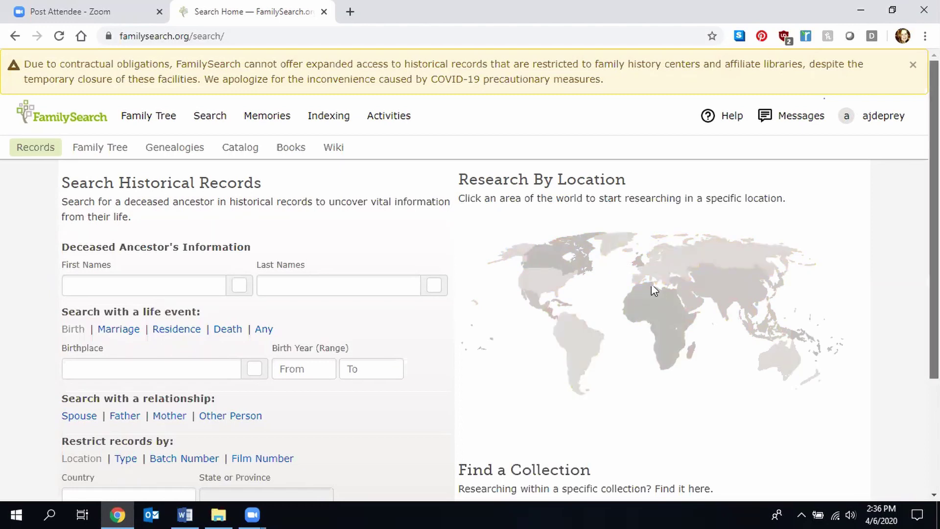
- Open the Research Wiki from the Search menu's list of areas
scroll(555, 328, "down", 3)
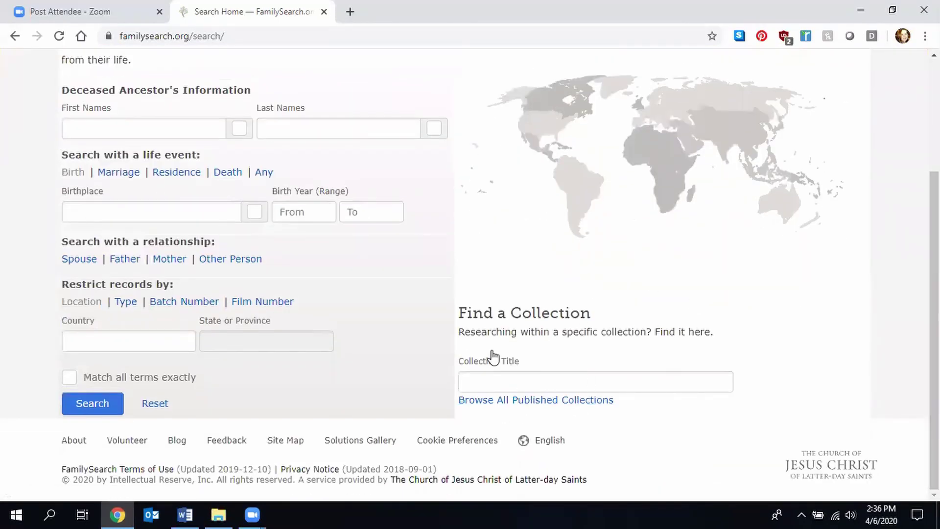
scroll(470, 269, "up", 3)
scroll(470, 270, "up", 1)
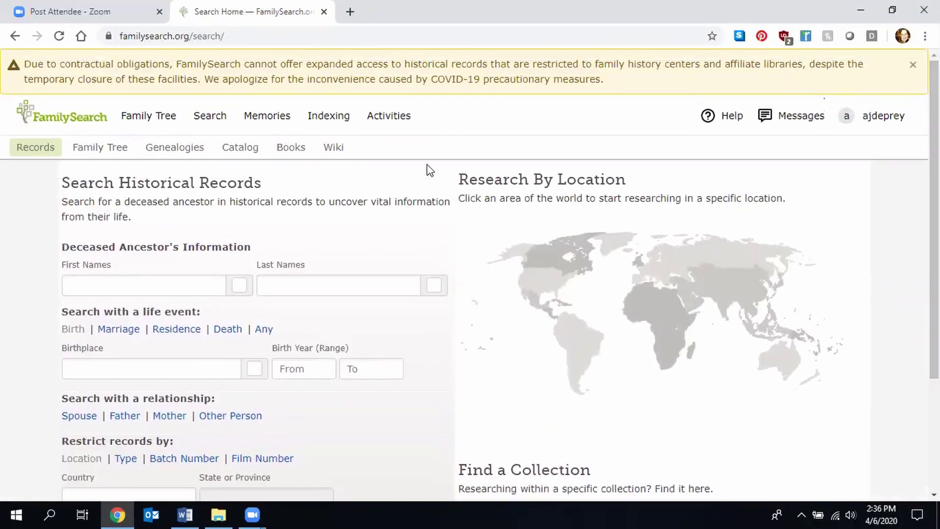
left_click(212, 120)
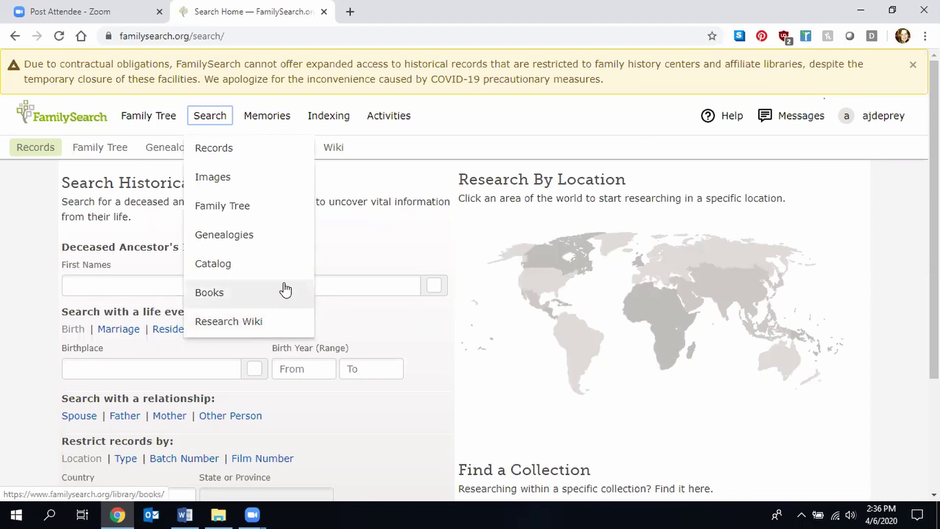
left_click(279, 328)
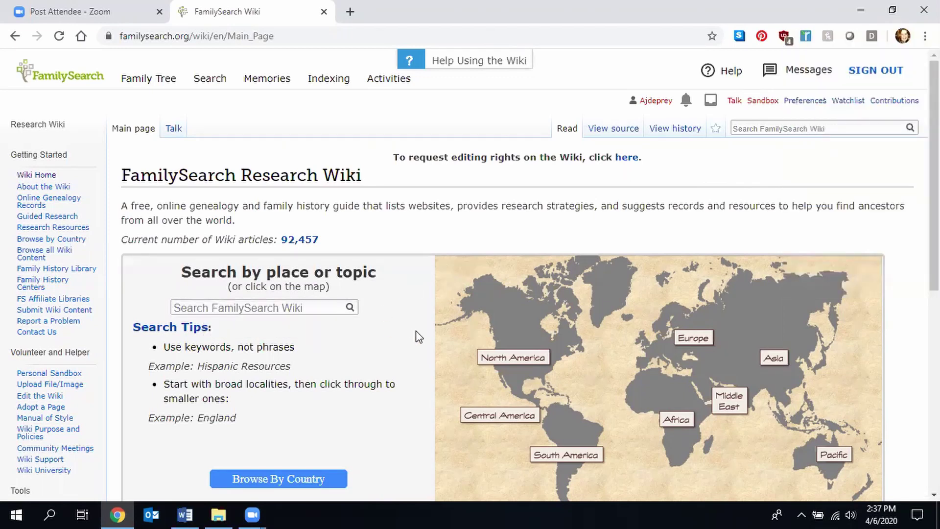
- Search the Research Wiki for 'Indiana'
left_click(295, 307)
type("Indian")
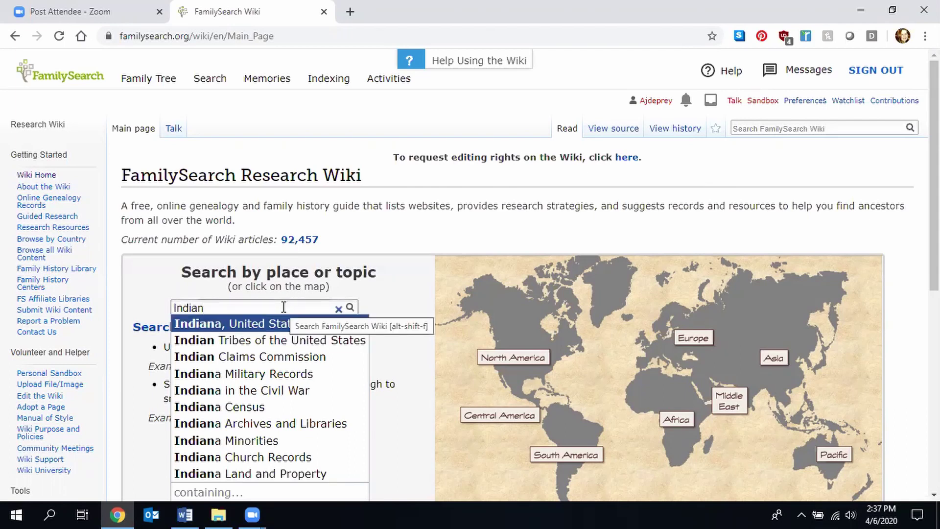
type("a")
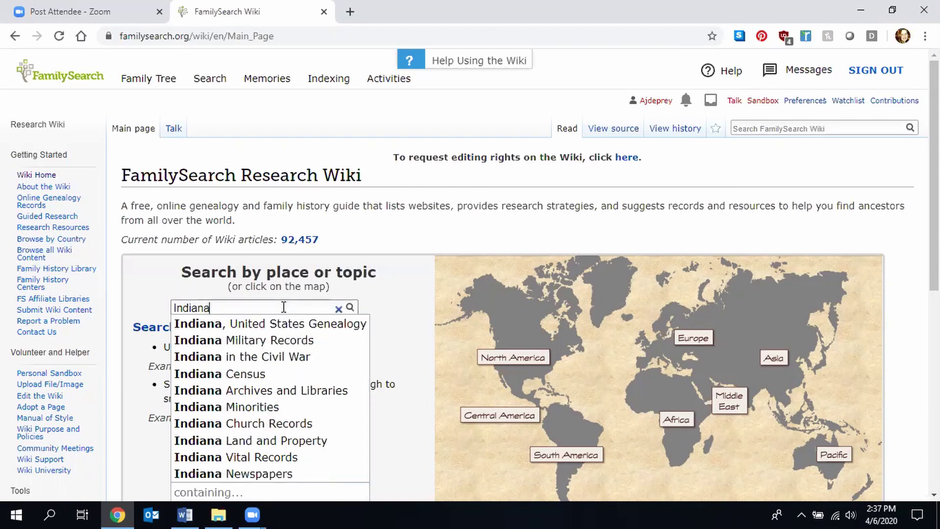
key("Return")
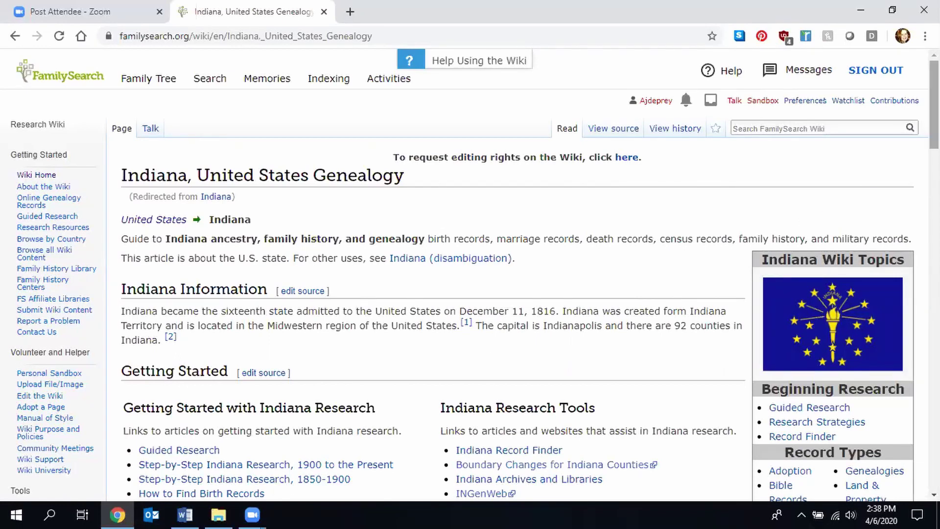
- Review the Indiana, United States Genealogy page and open its Church Records article
scroll(469, 274, "down", 4)
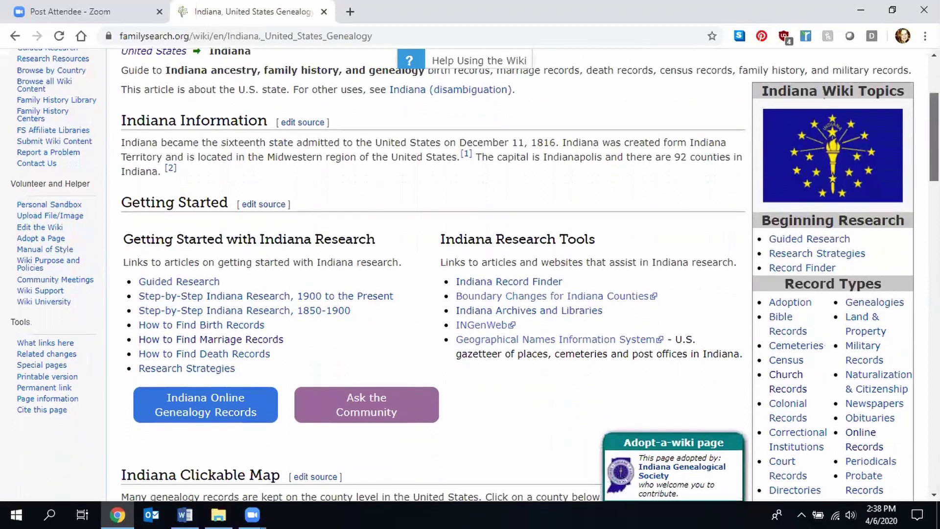
scroll(469, 274, "down", 3)
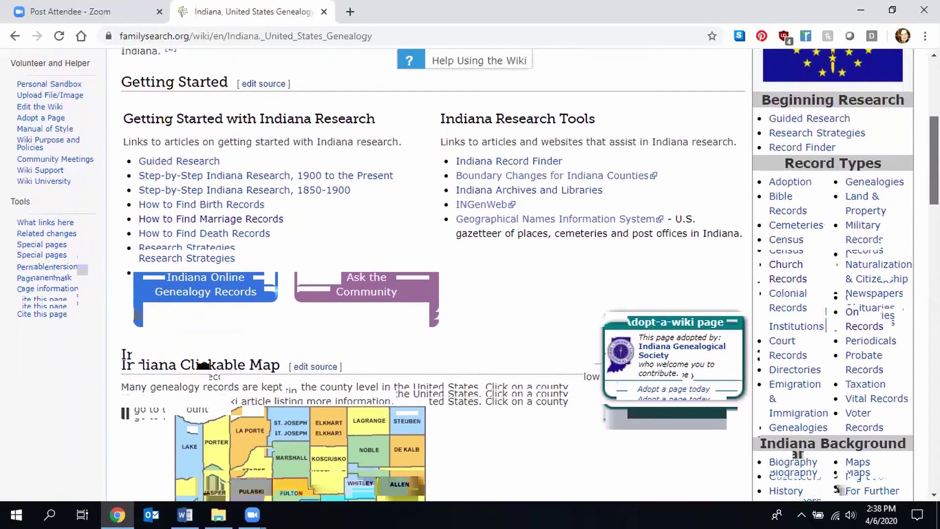
scroll(469, 274, "down", 1)
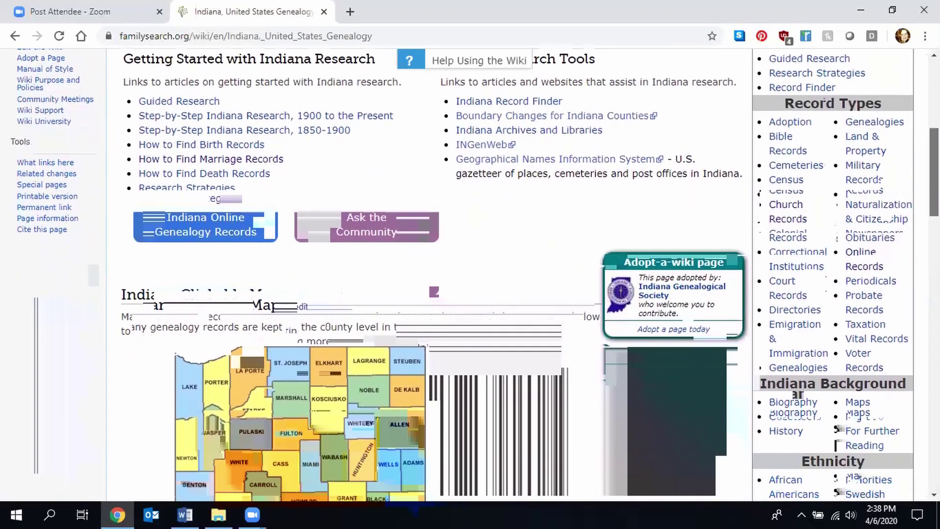
scroll(469, 274, "up", 1)
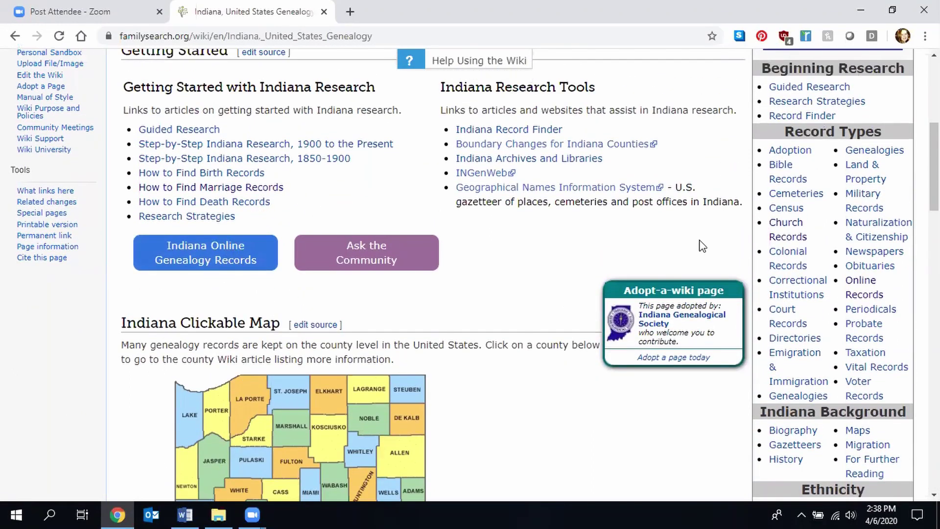
scroll(861, 179, "down", 7)
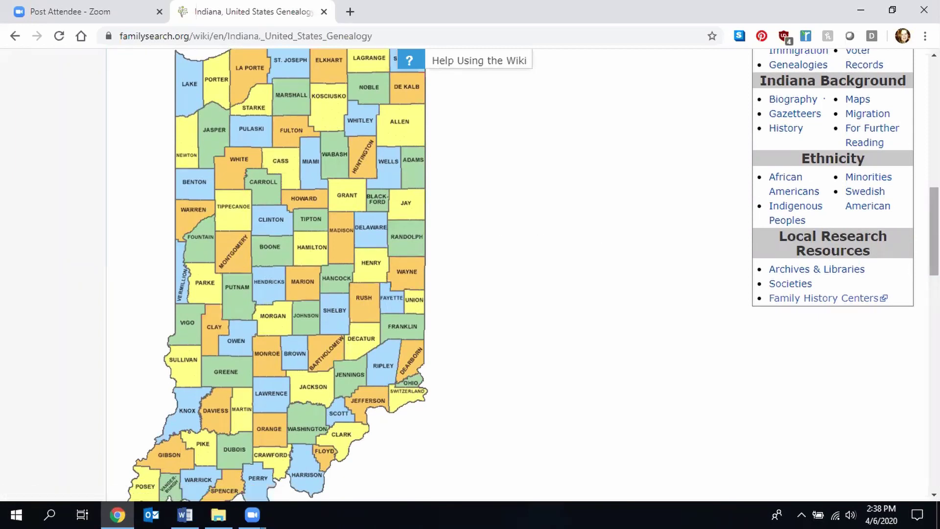
scroll(529, 274, "down", 10)
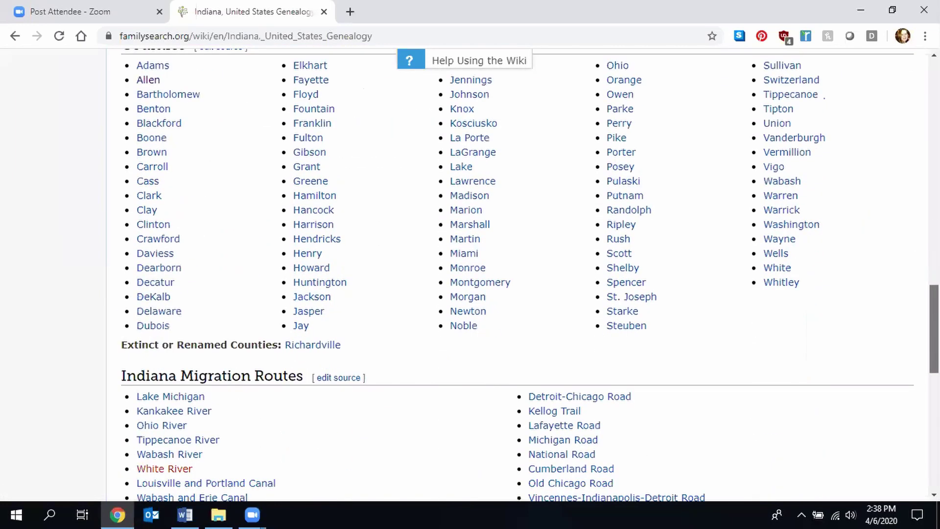
scroll(529, 274, "up", 1)
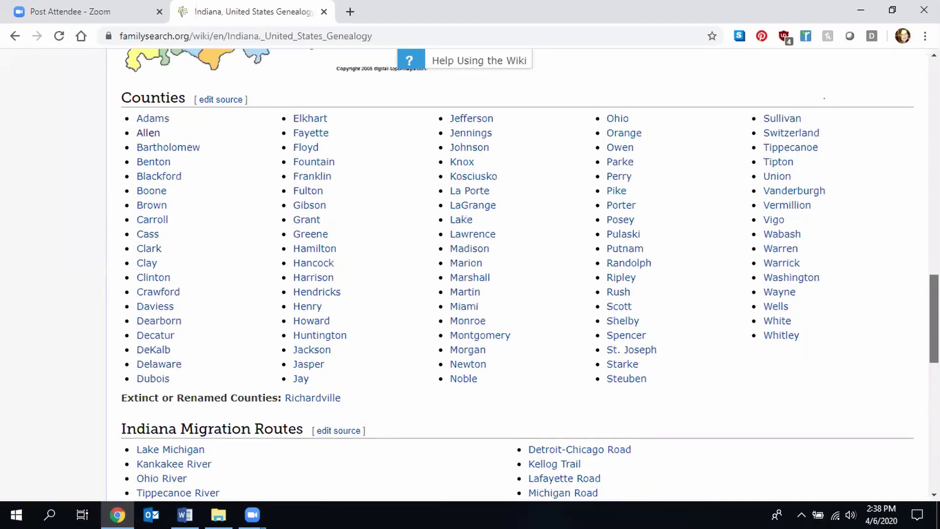
scroll(528, 274, "down", 6)
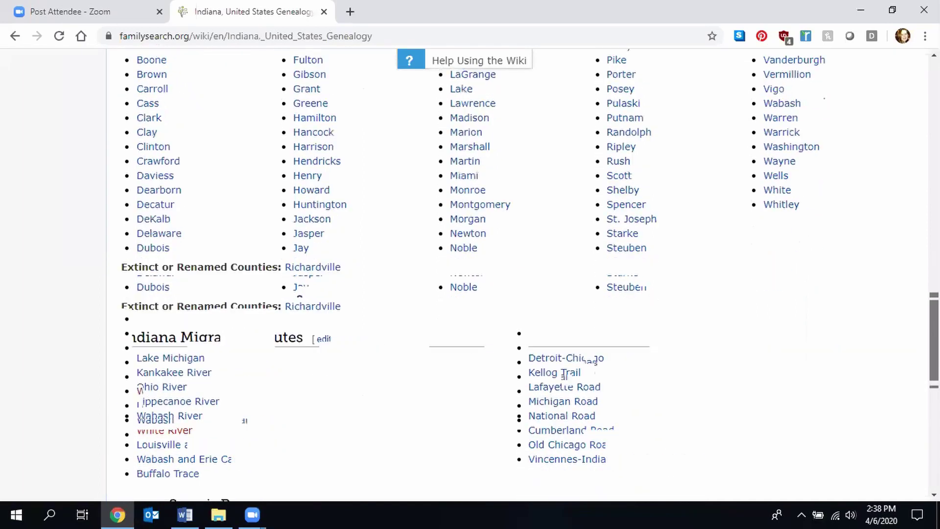
scroll(528, 274, "down", 5)
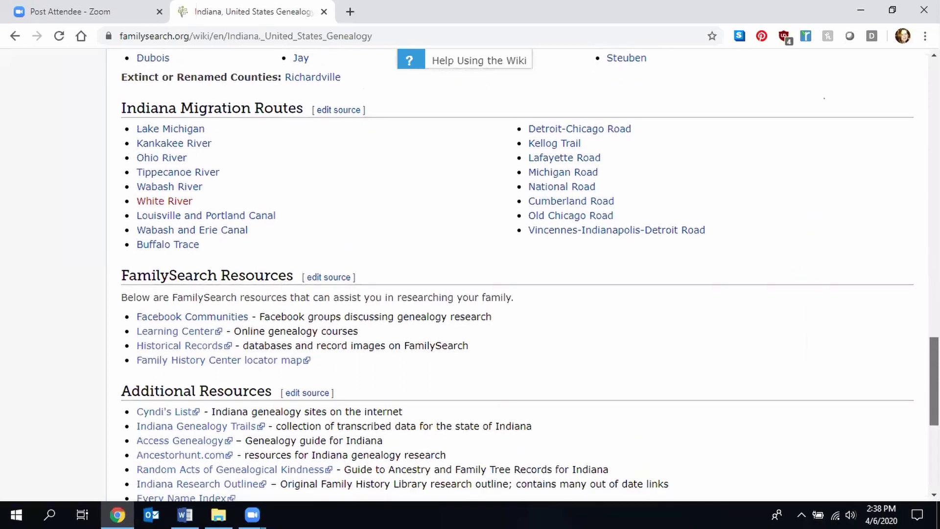
scroll(510, 274, "up", 20)
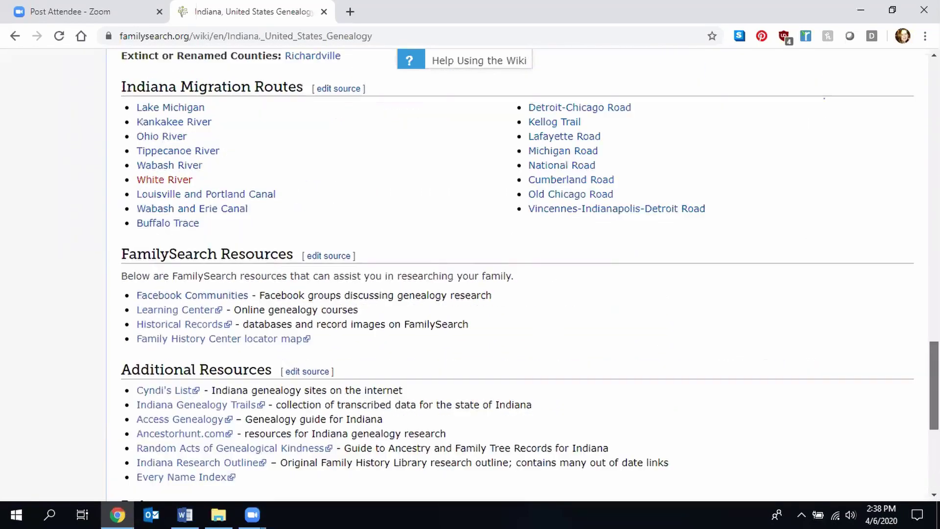
scroll(470, 274, "up", 7)
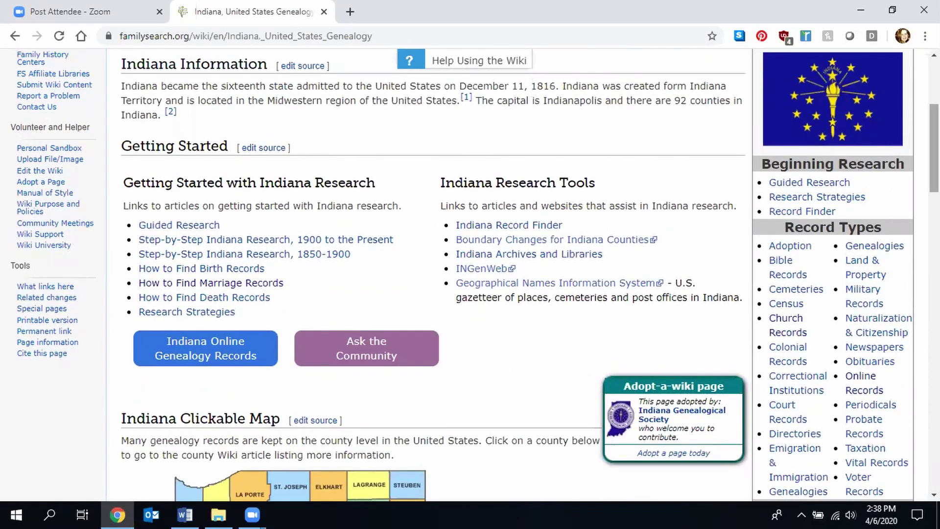
scroll(934, 147, "down", 3)
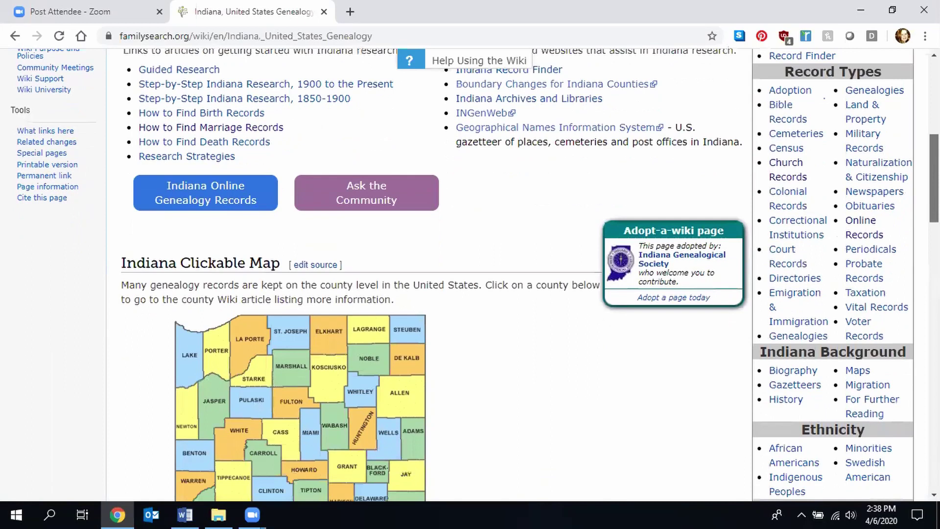
scroll(470, 274, "down", 3)
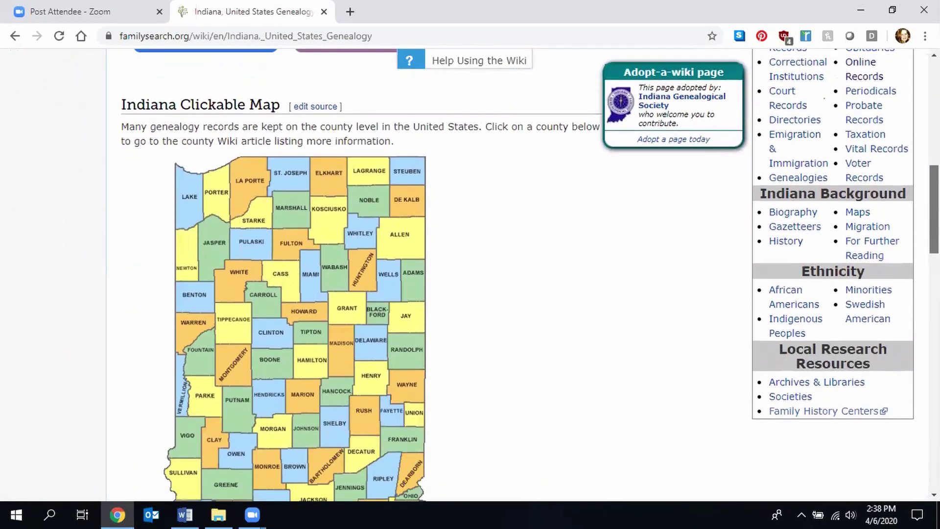
scroll(470, 274, "up", 1)
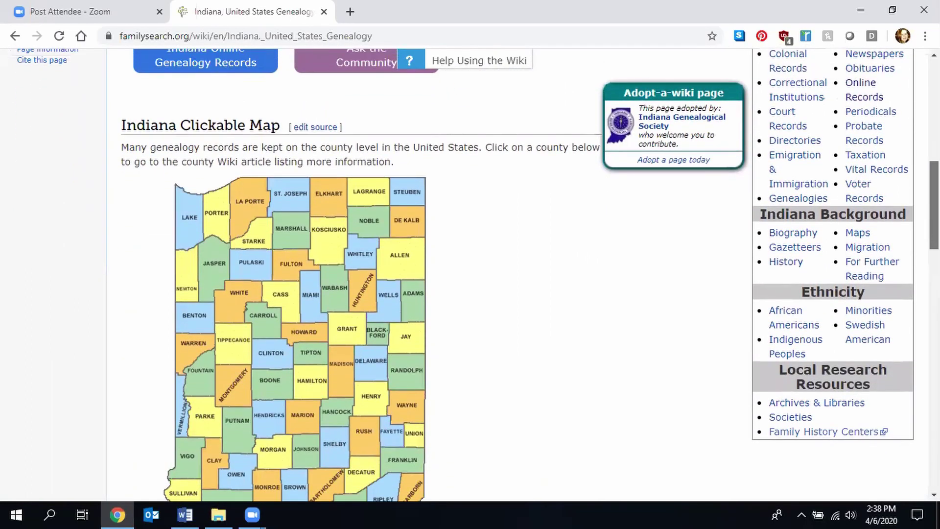
scroll(470, 274, "up", 7)
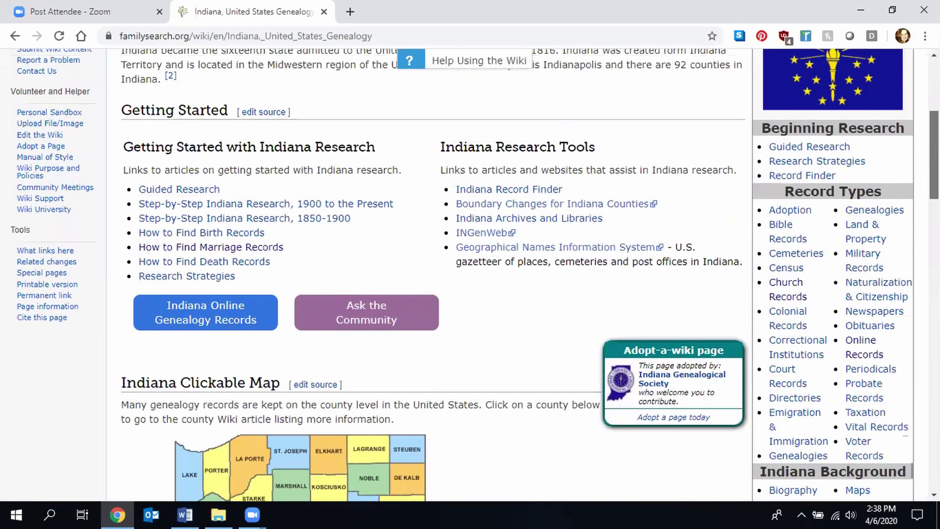
scroll(470, 274, "up", 4)
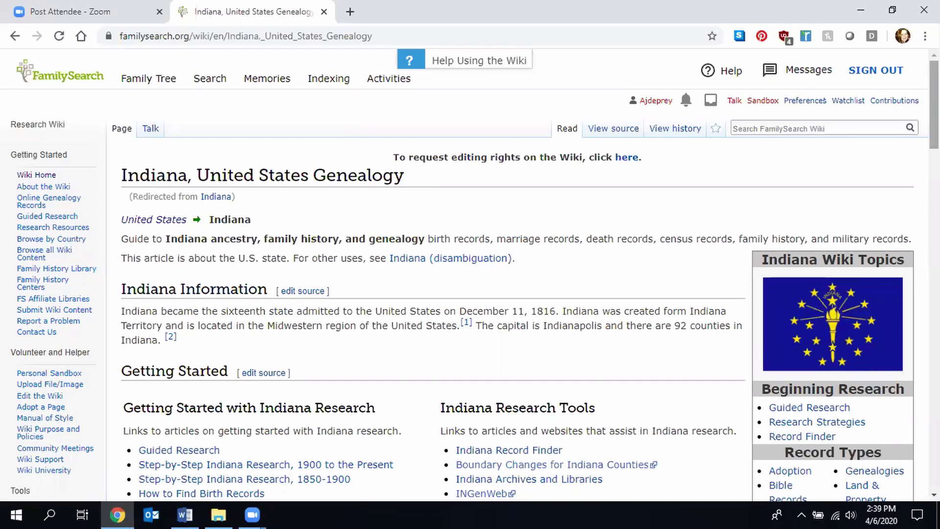
scroll(934, 103, "down", 6)
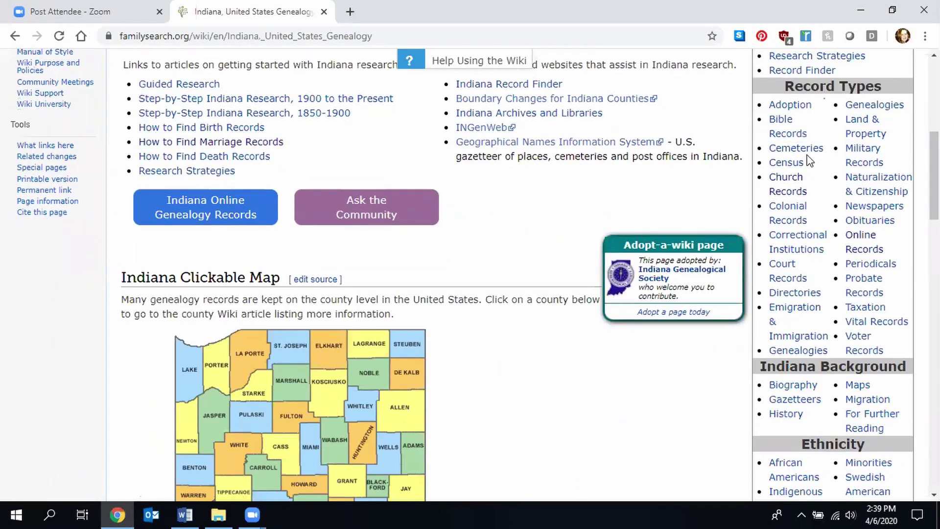
left_click(776, 188)
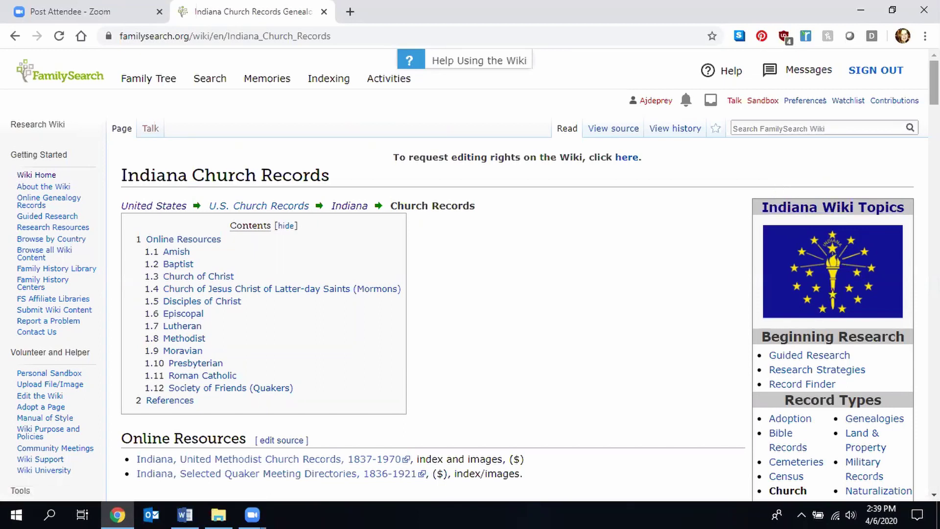
- Read the Indiana Church Records denominations chart, then go back to the Indiana genealogy page
scroll(470, 274, "down", 10)
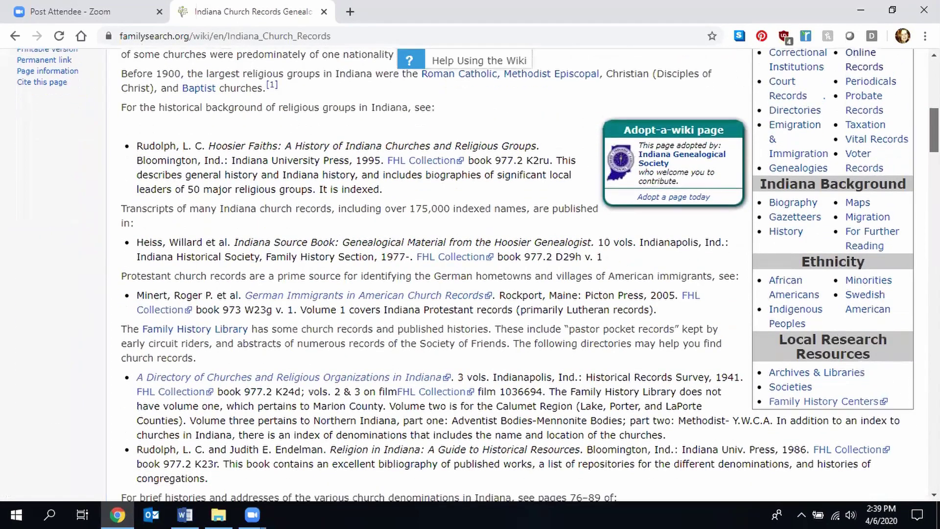
scroll(470, 274, "down", 5)
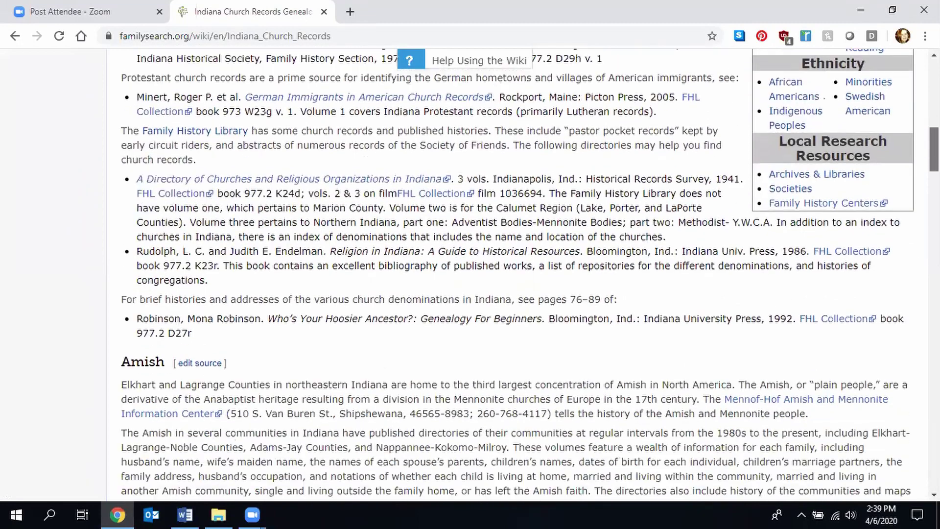
scroll(469, 274, "down", 3)
scroll(470, 274, "down", 5)
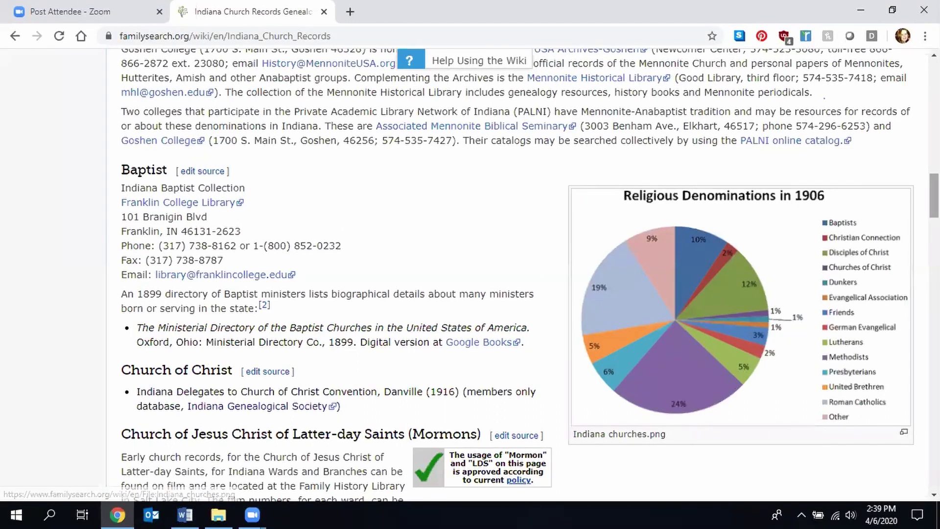
scroll(519, 275, "down", 7)
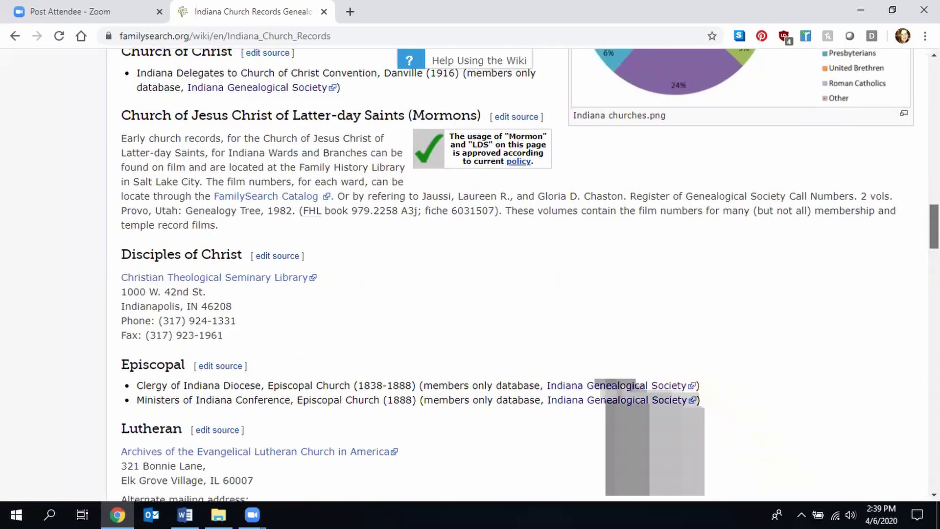
scroll(519, 274, "up", 15)
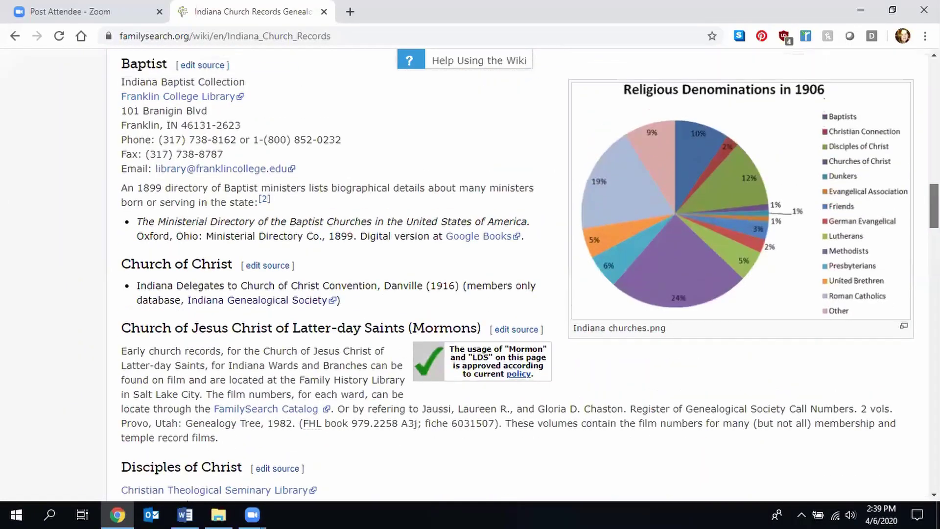
scroll(518, 274, "up", 15)
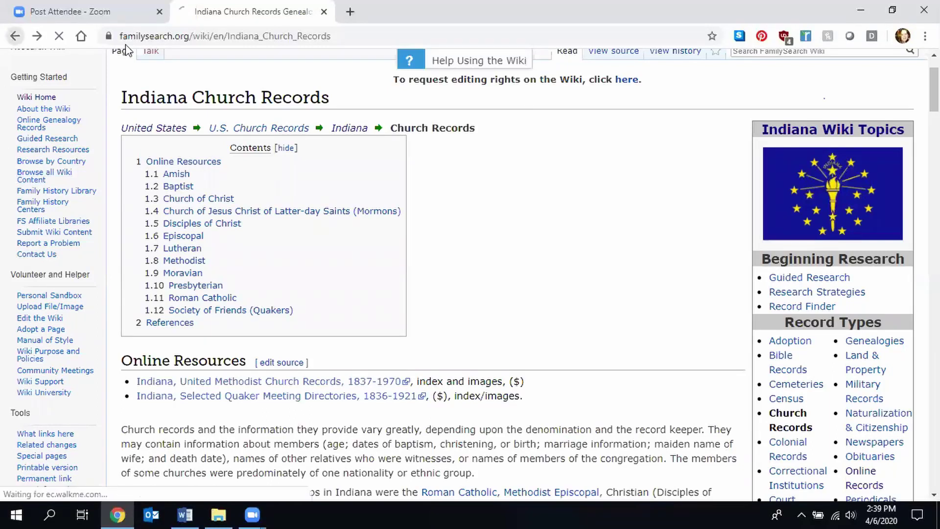
left_click(15, 36)
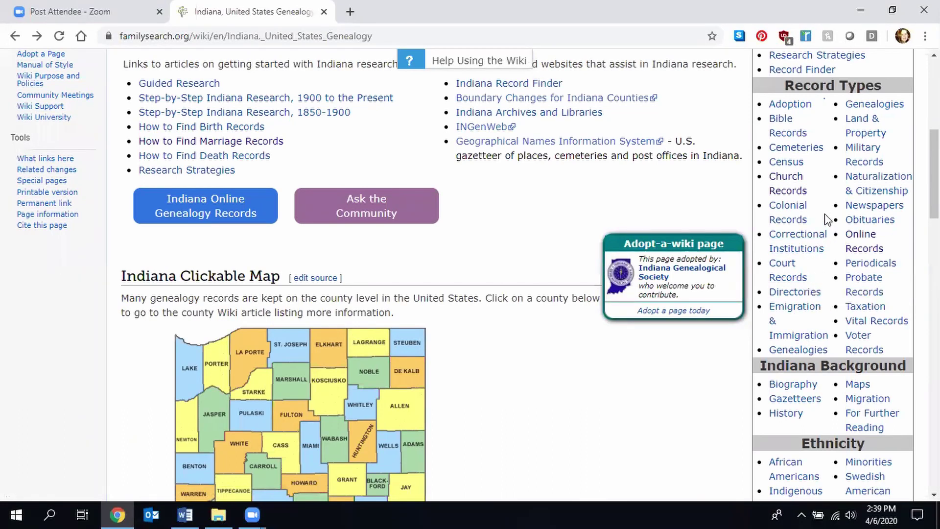
- Open Court Records under Record Types in the Indiana page sidebar
left_click(786, 272)
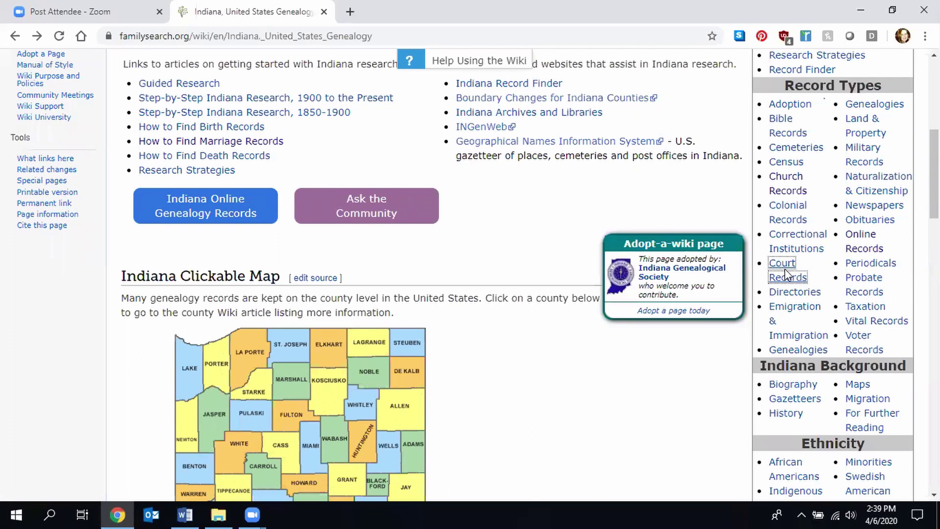
left_click(781, 266)
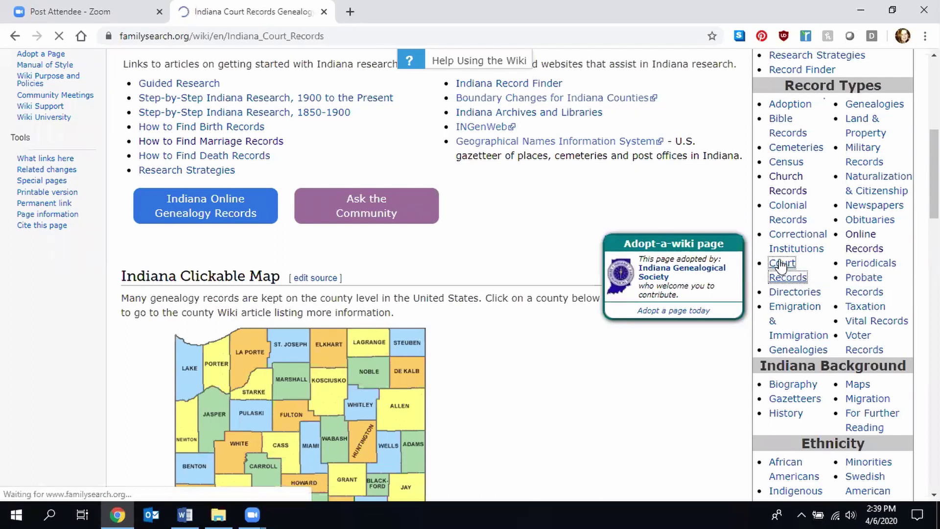
- Read through the Indiana Court Records article, then return to the Indiana Genealogy page
scroll(782, 266, "down", 2)
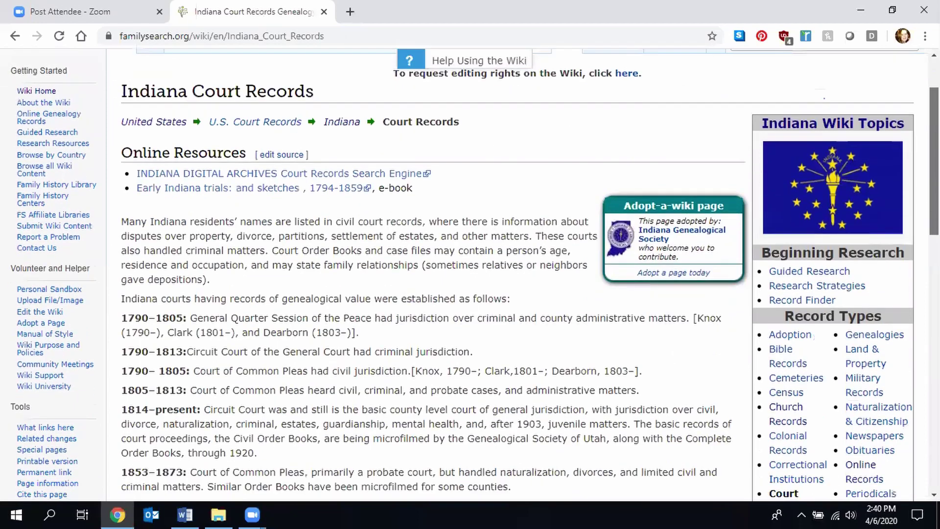
scroll(470, 274, "down", 3)
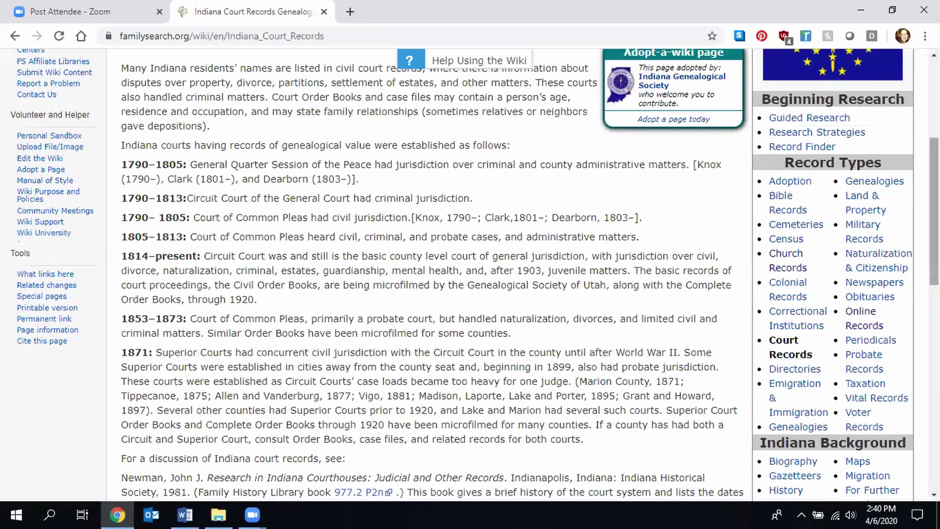
scroll(470, 274, "down", 6)
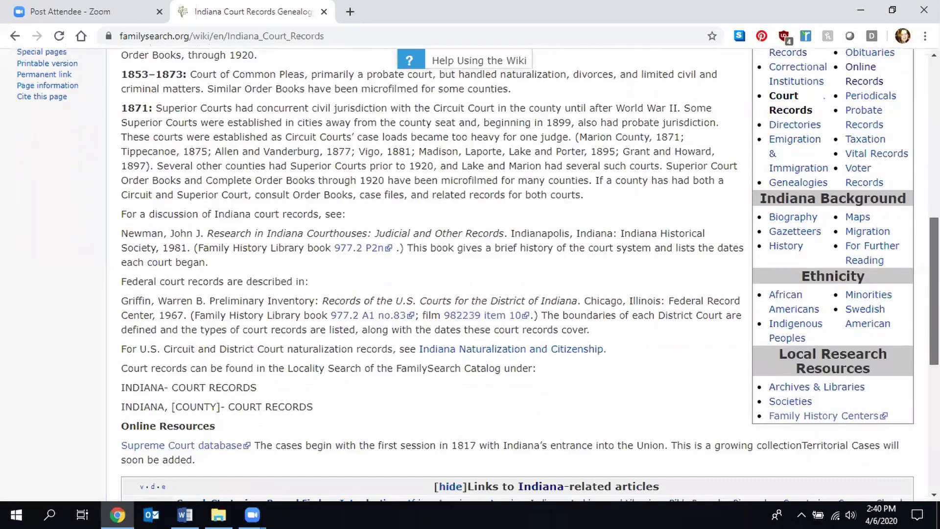
scroll(470, 275, "up", 6)
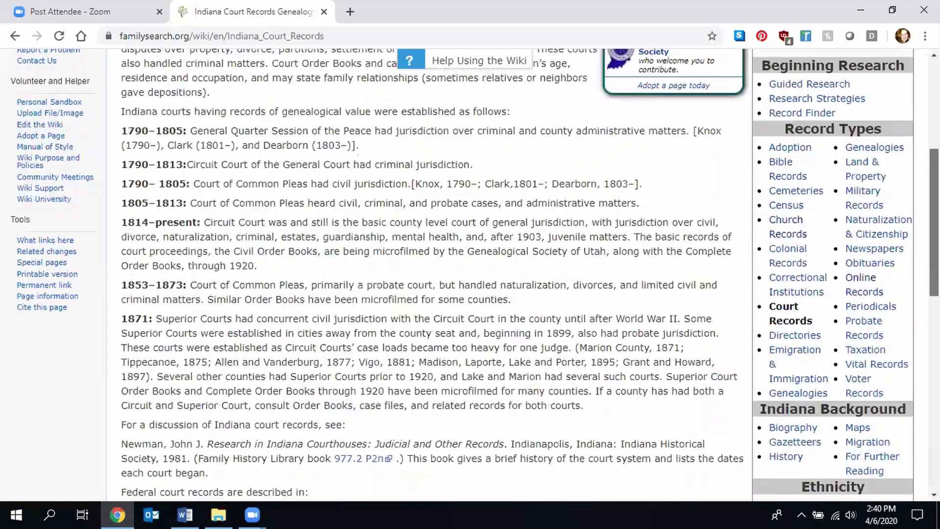
scroll(470, 274, "up", 5)
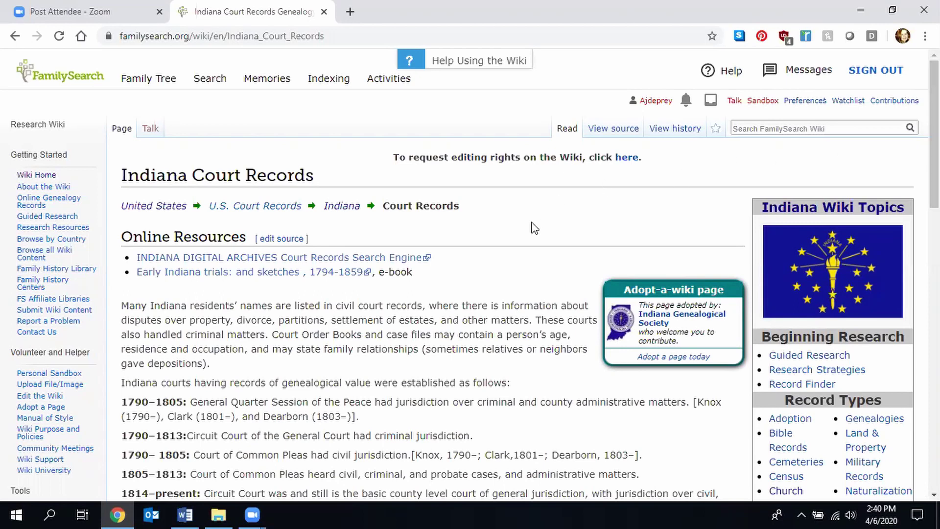
left_click(14, 37)
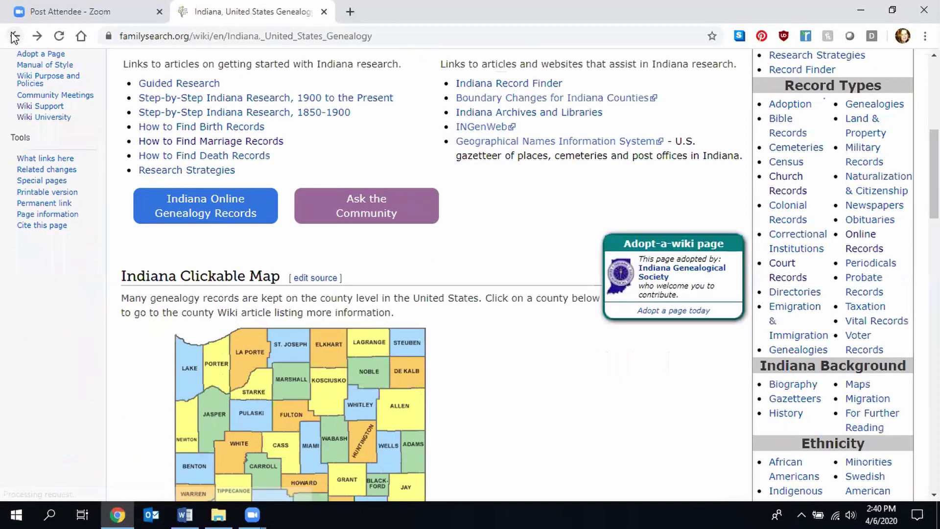
- Go from the wiki main page via North America to the United States page's clickable state map
left_click(14, 37)
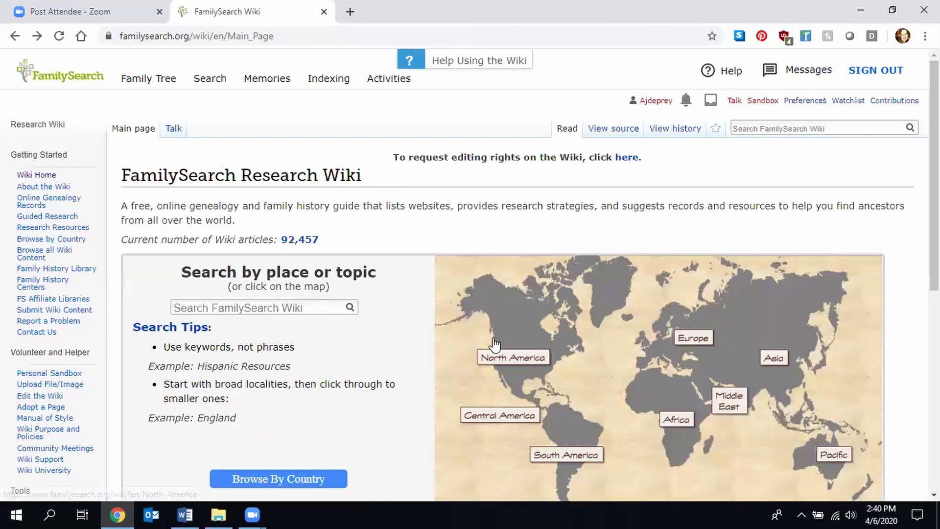
left_click(530, 367)
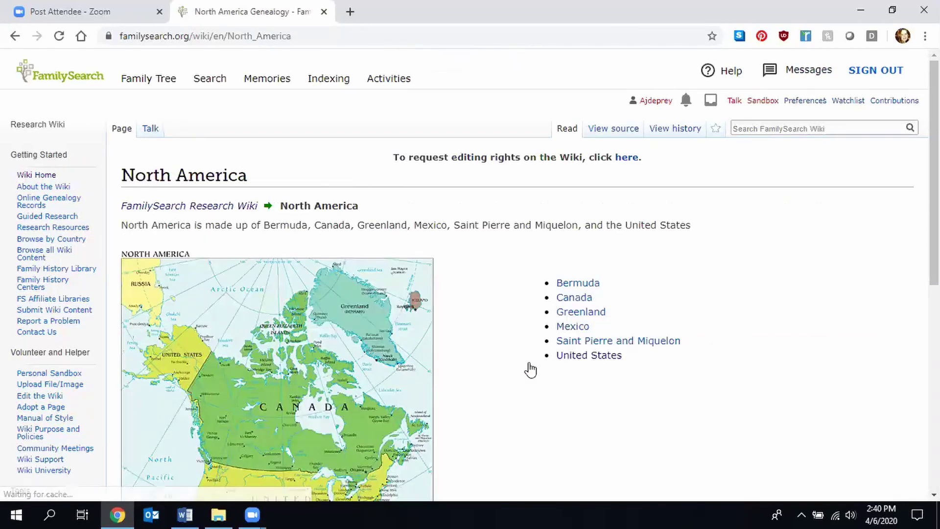
scroll(649, 284, "down", 4)
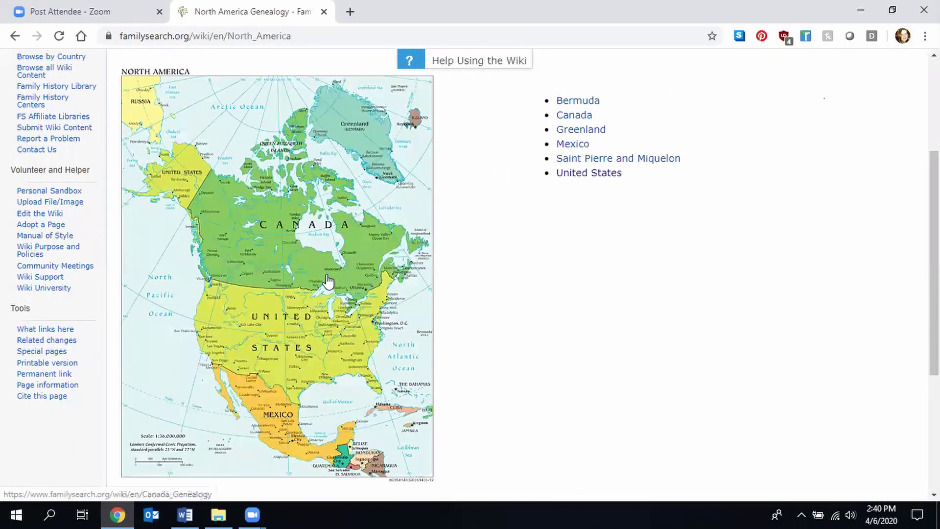
left_click(293, 337)
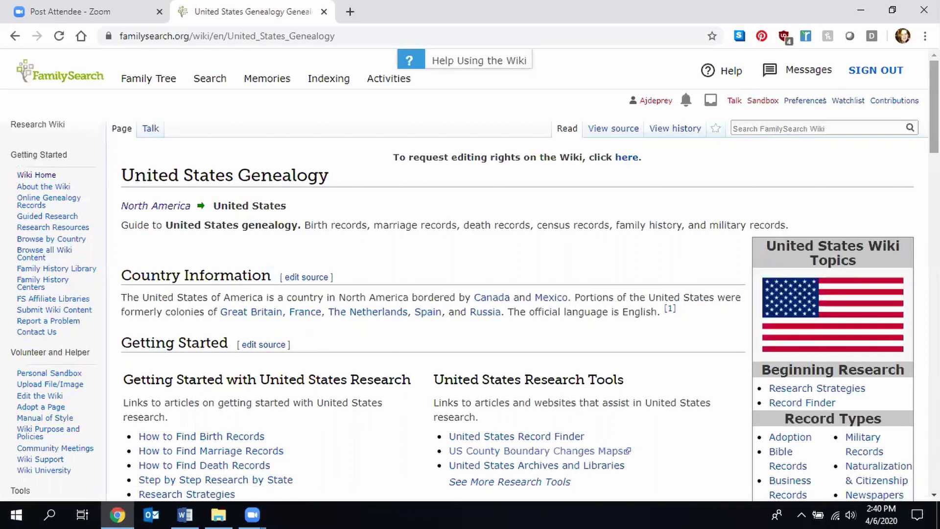
scroll(426, 274, "down", 10)
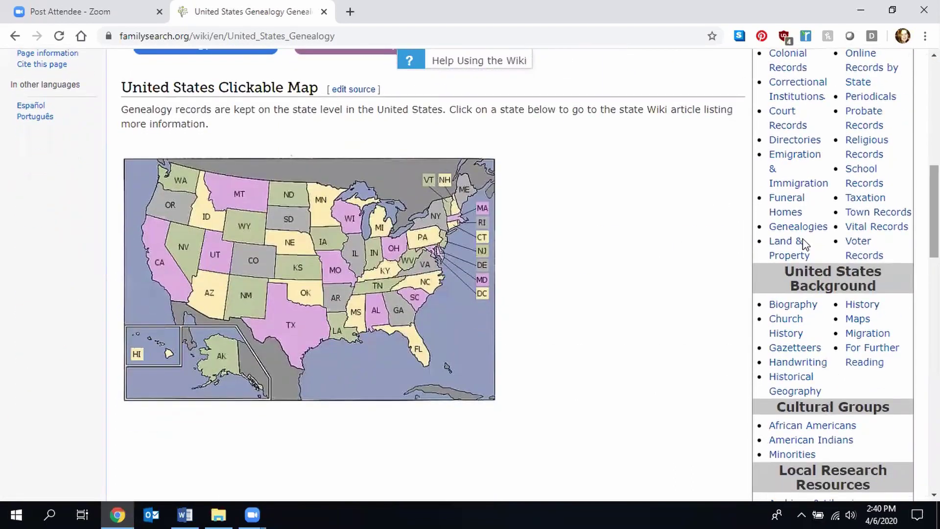
- Open Maine from the state map and look over the Maine Clickable Map
left_click(468, 192)
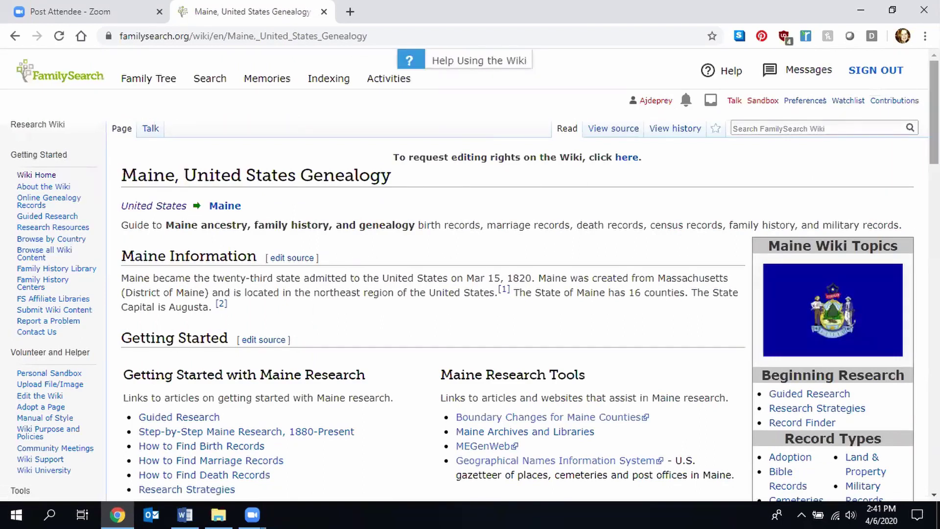
scroll(469, 274, "down", 6)
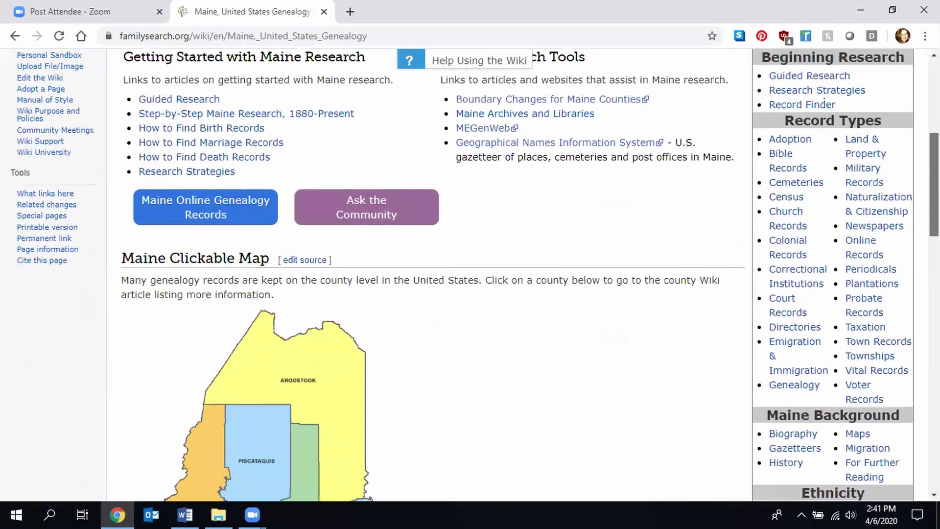
scroll(824, 103, "down", 5)
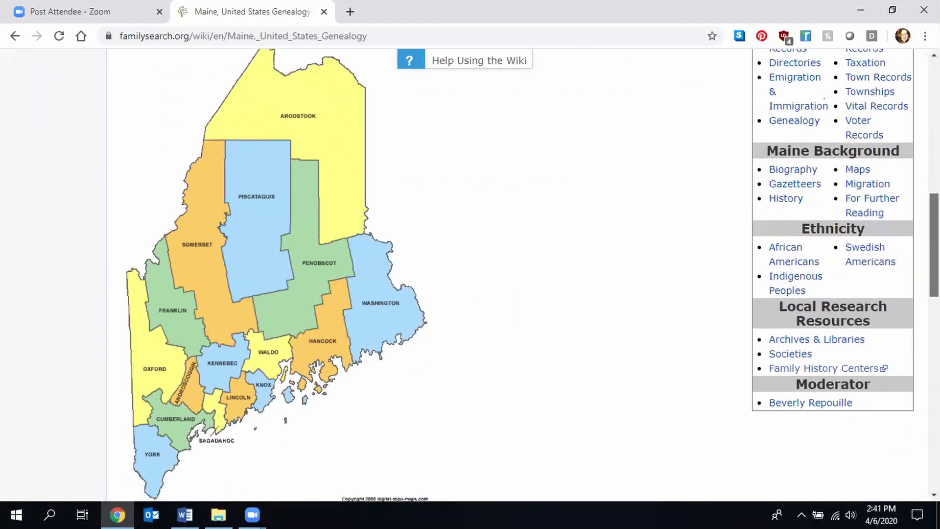
scroll(898, 224, "up", 6)
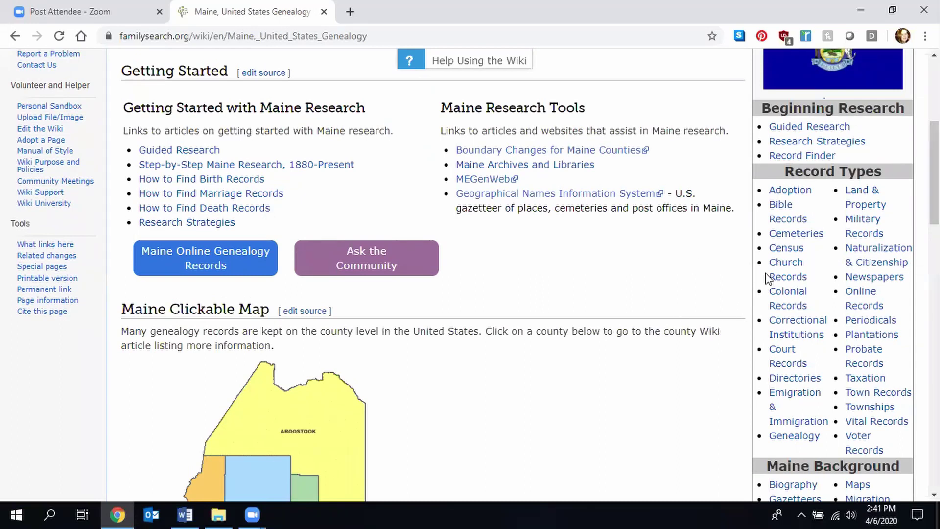
- Read the Baptist, Mormon and Roman Catholic sections of Maine Church Records, then go back
left_click(781, 276)
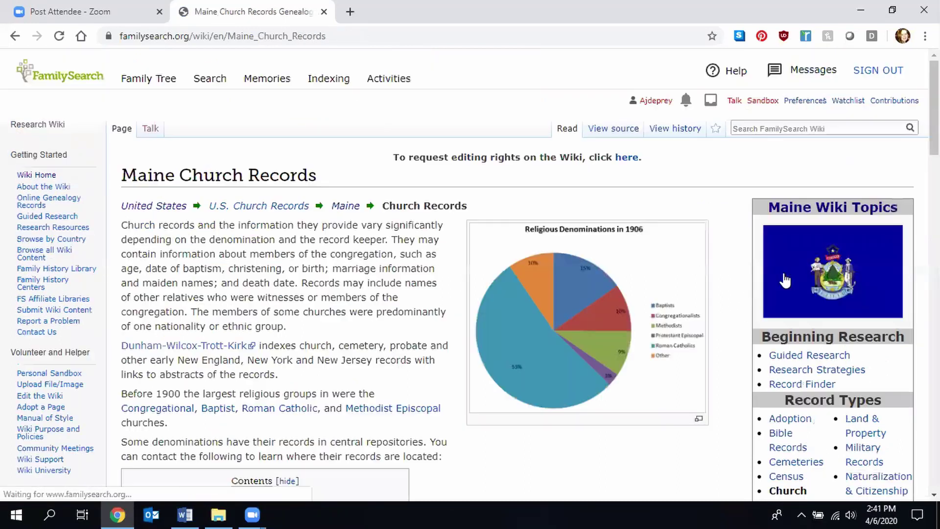
scroll(785, 280, "down", 1)
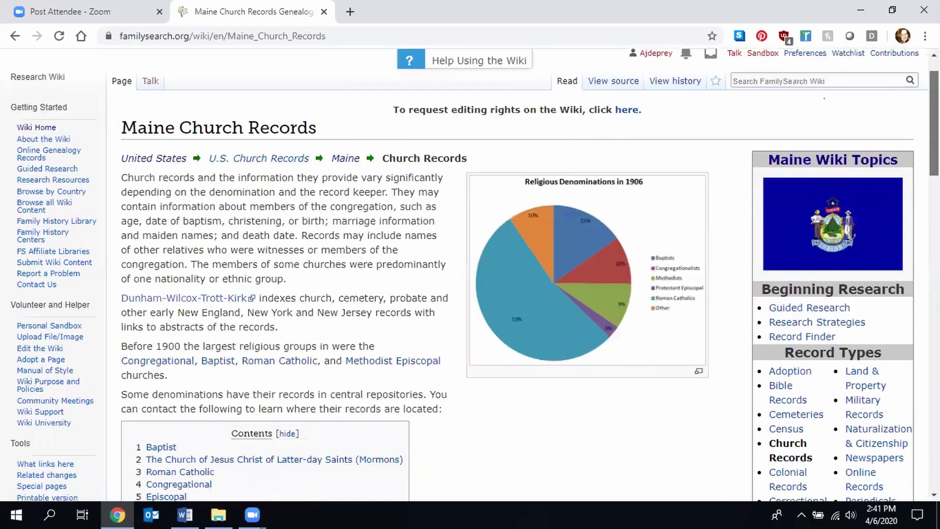
scroll(477, 274, "down", 10)
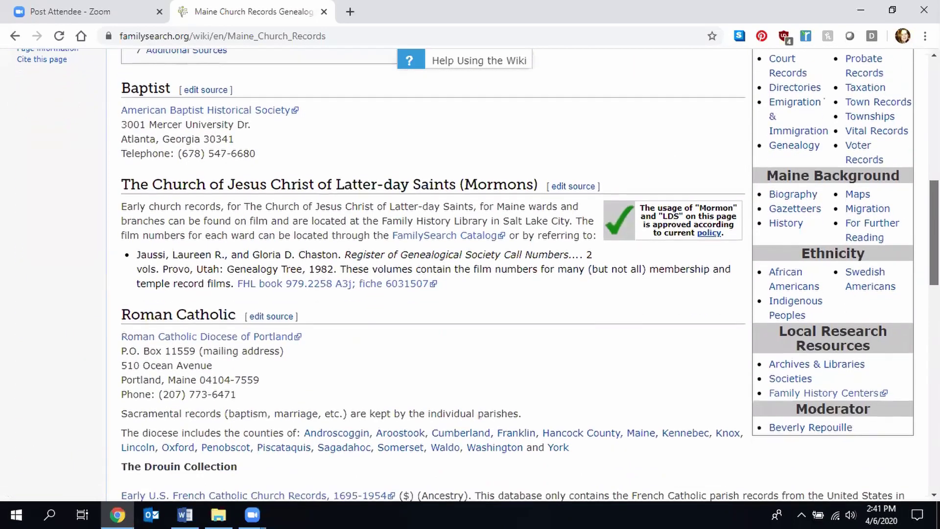
scroll(478, 274, "down", 10)
scroll(477, 274, "down", 2)
scroll(477, 274, "up", 14)
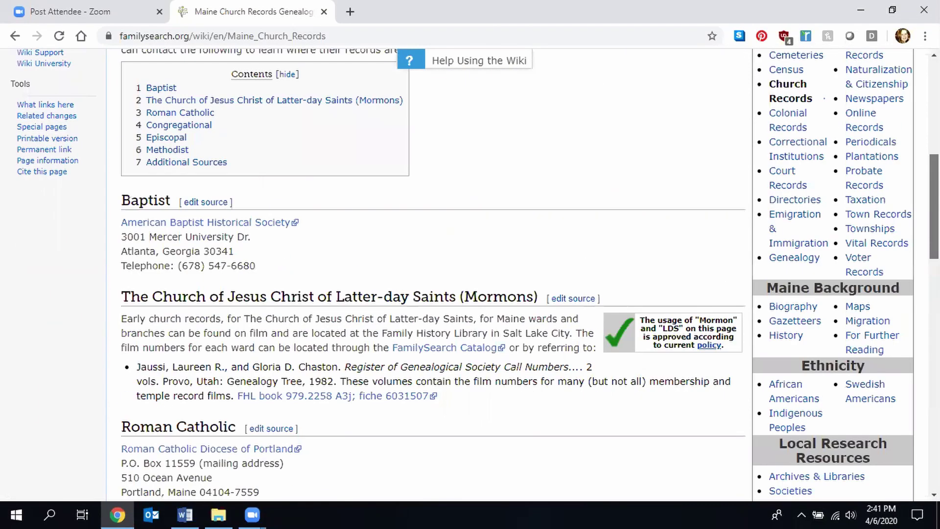
scroll(477, 275, "up", 6)
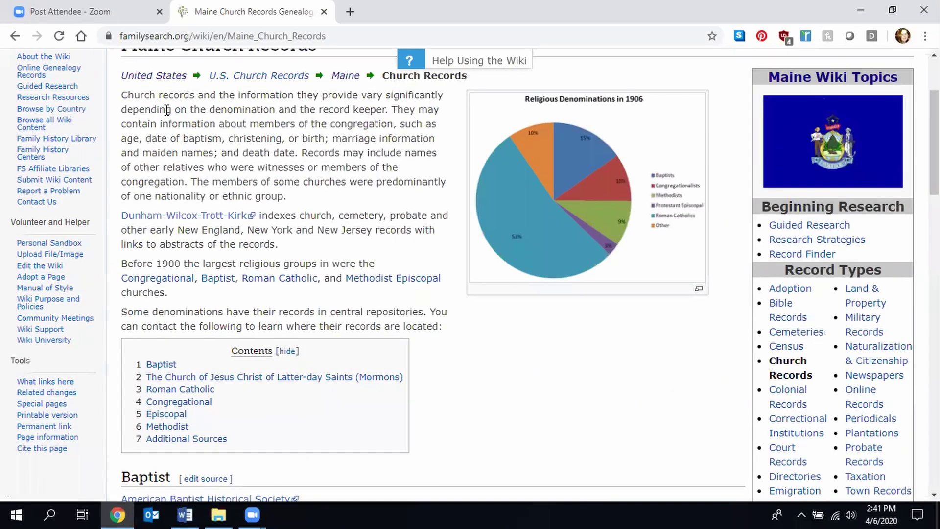
left_click(15, 36)
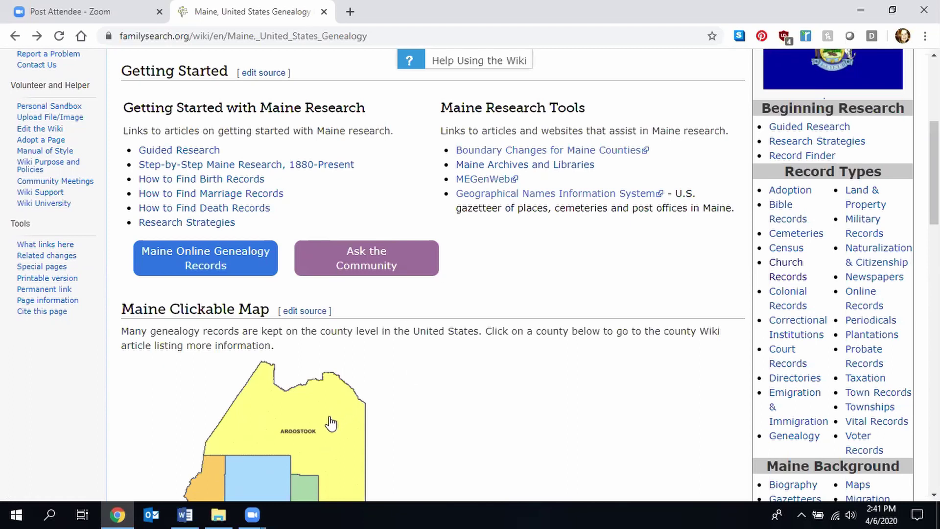
- Scroll down to the Maine Clickable Map showing counties Aroostook through York
scroll(475, 348, "down", 7)
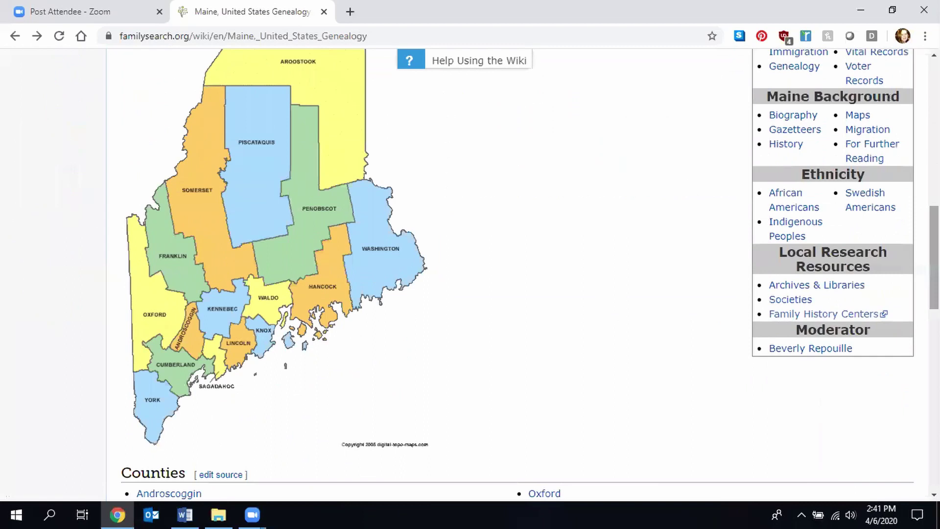
- Open Lincoln County from the Maine map and read its record dates, courthouse and boundary changes
left_click(232, 351)
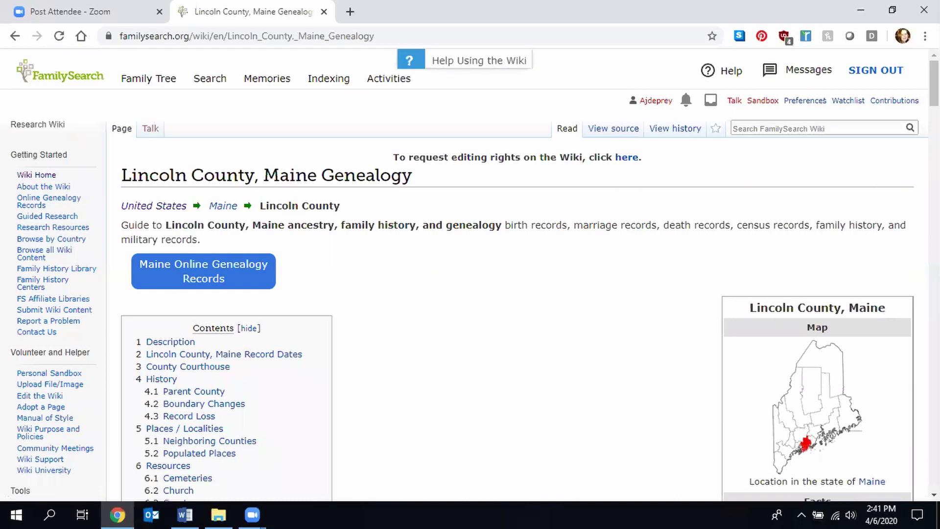
scroll(694, 215, "down", 3)
scroll(469, 274, "down", 15)
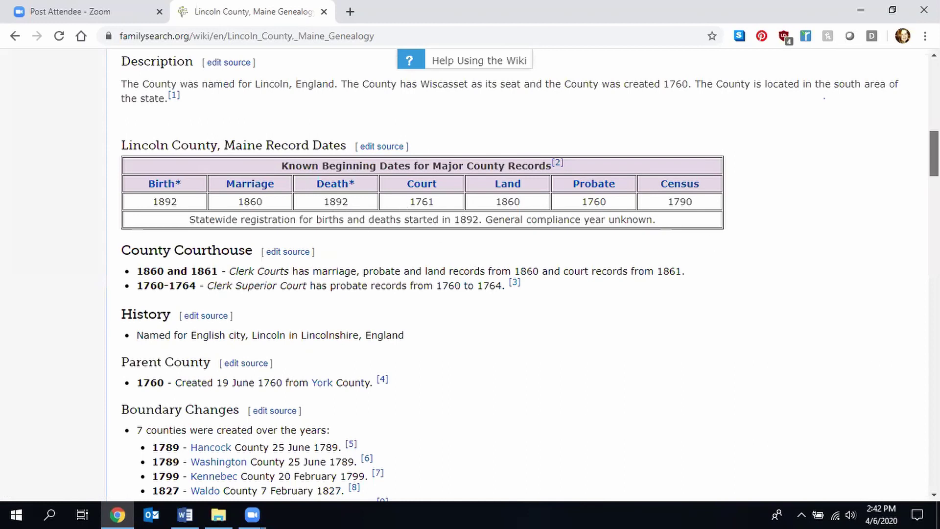
scroll(509, 274, "down", 3)
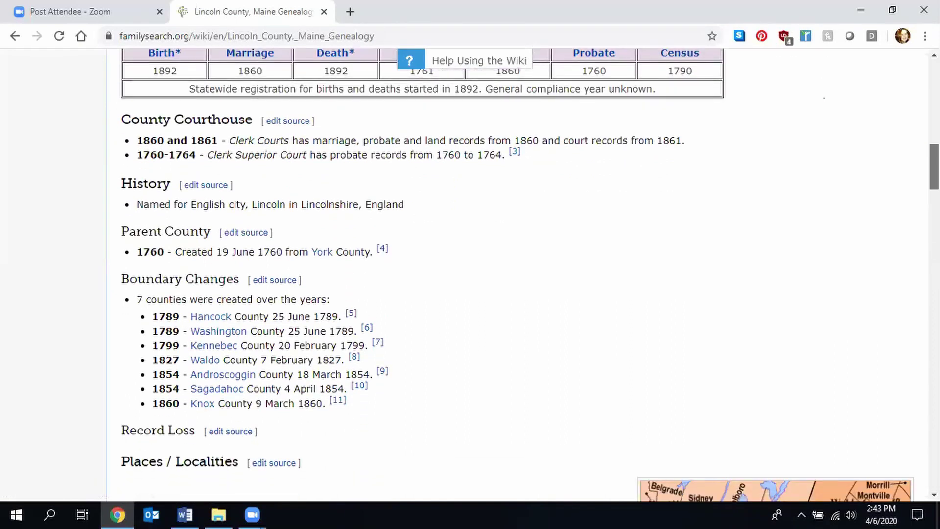
scroll(386, 283, "down", 1)
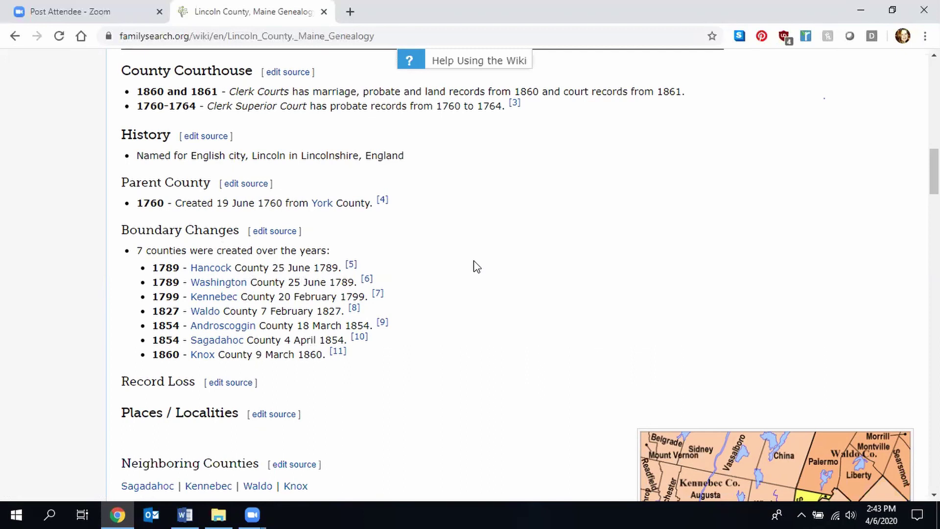
left_click_drag(934, 171, 934, 324)
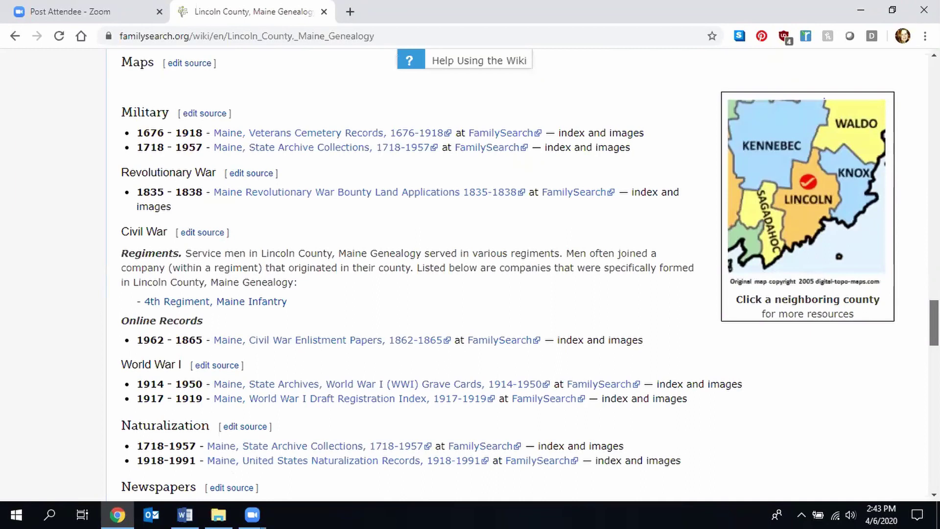
scroll(529, 274, "up", 3)
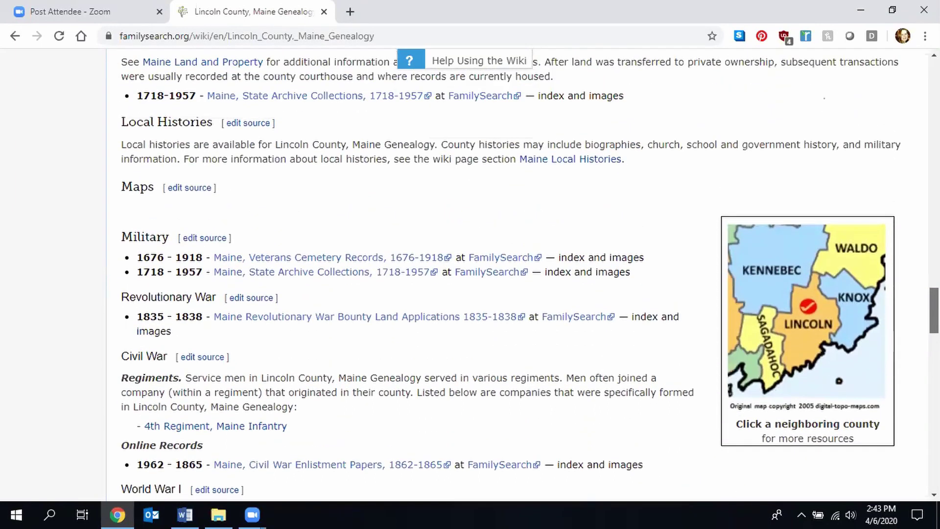
scroll(528, 274, "up", 5)
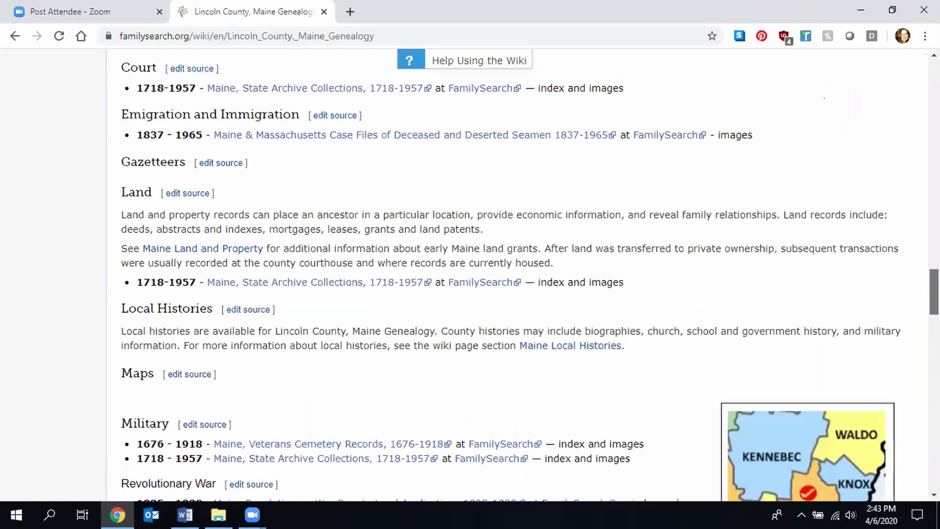
scroll(529, 274, "up", 6)
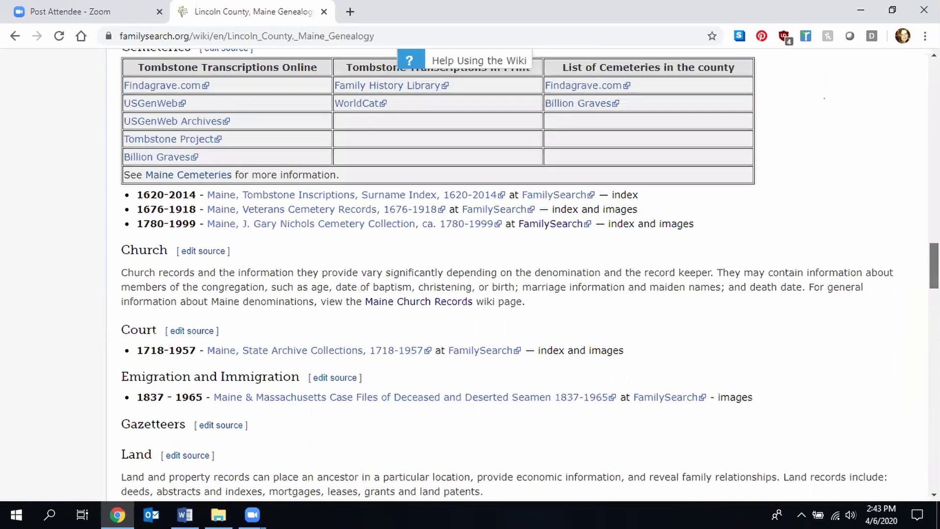
scroll(528, 275, "up", 3)
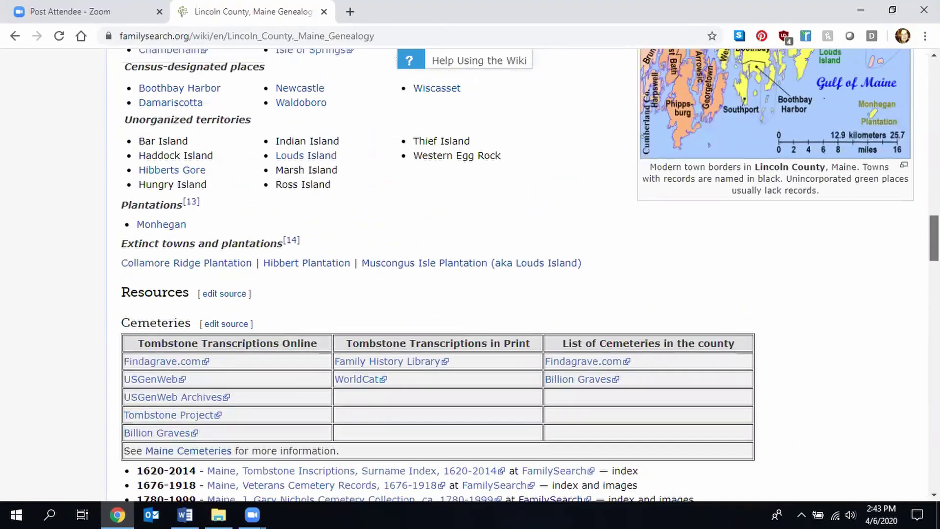
scroll(528, 274, "up", 1)
scroll(529, 274, "up", 2)
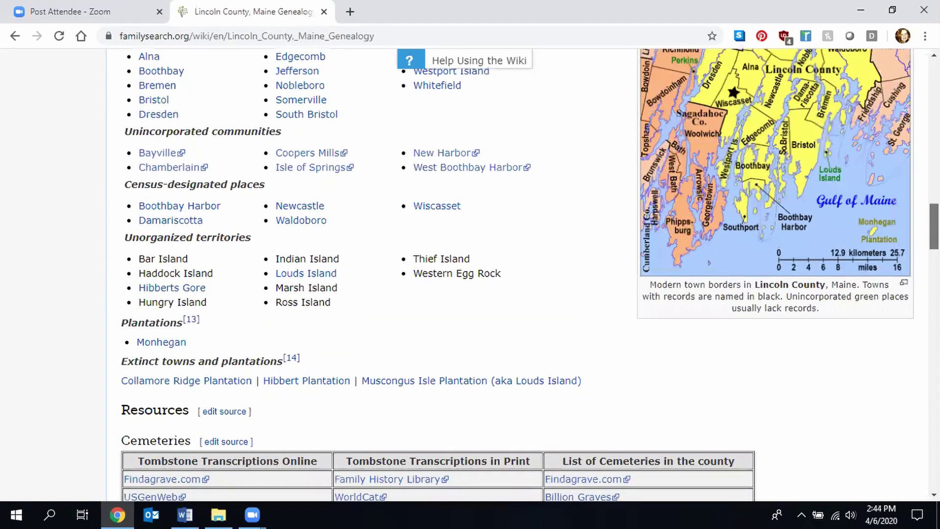
scroll(528, 274, "up", 20)
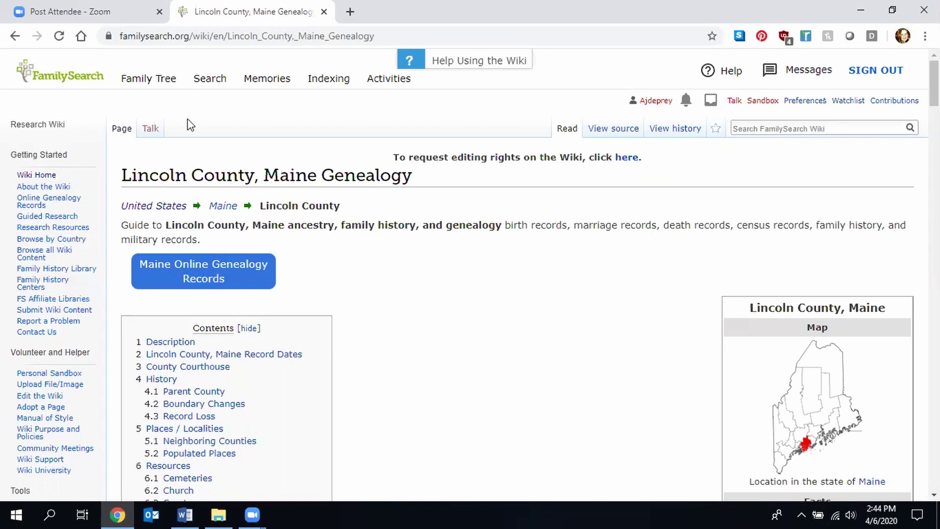
left_click(211, 81)
- Navigate Research Wiki, then Europe, then Ireland to reach the Ireland Genealogy page
left_click(220, 265)
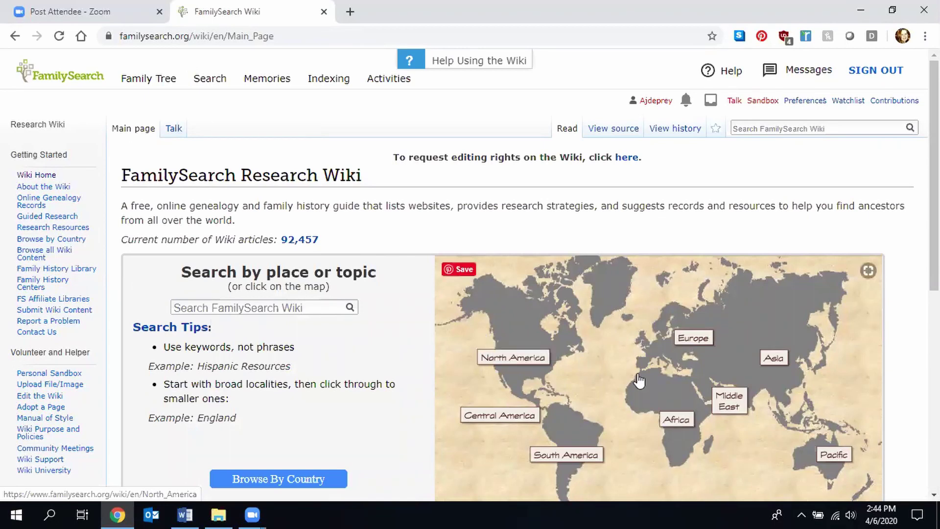
left_click(662, 355)
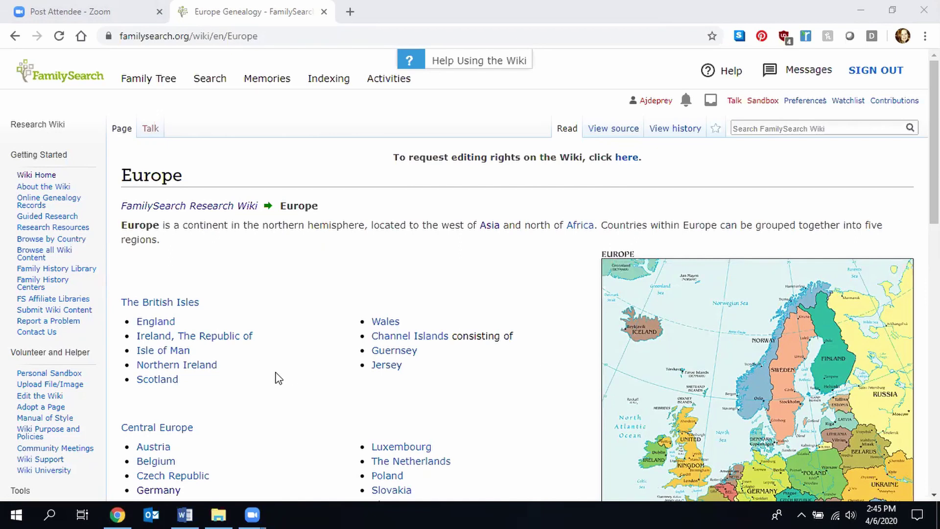
left_click(654, 465)
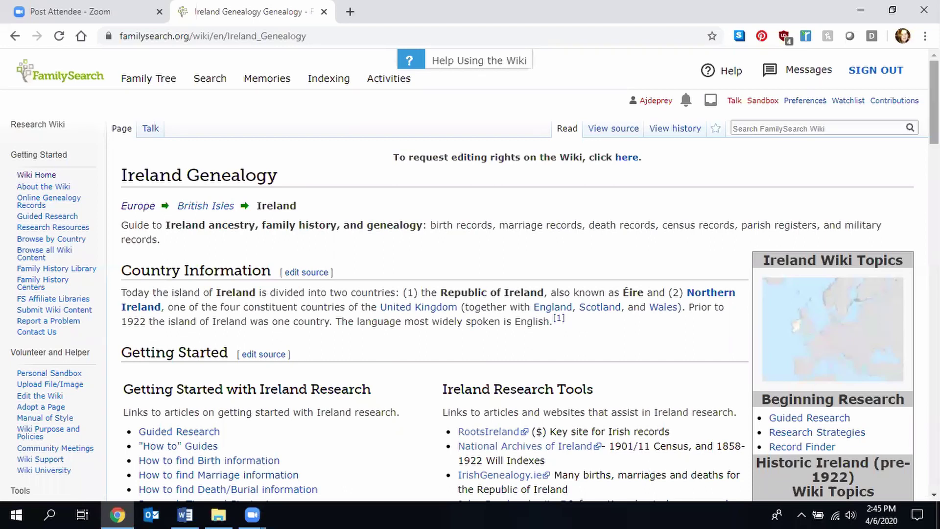
scroll(933, 102, "down", 5)
- Scroll down through the Ireland page's county map, county lists and research tutorials
scroll(470, 274, "down", 3)
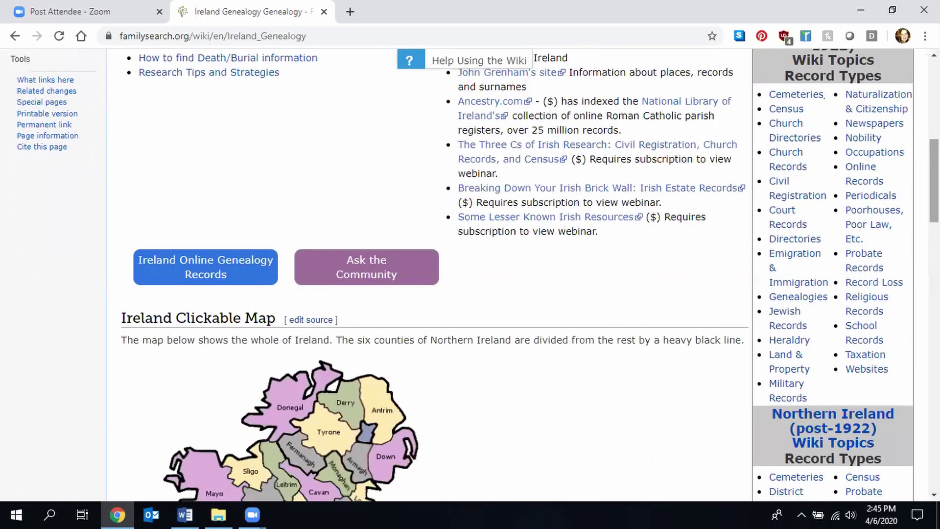
scroll(933, 181, "down", 4)
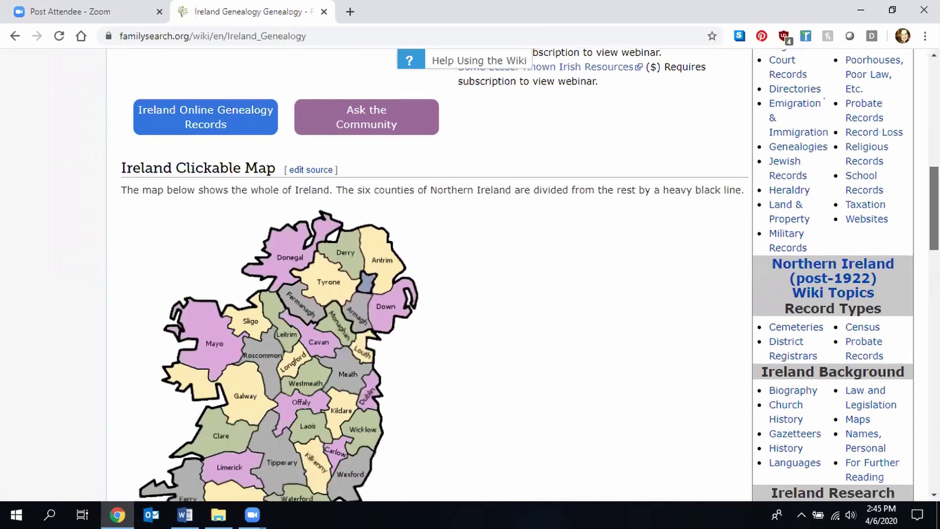
scroll(470, 274, "down", 2)
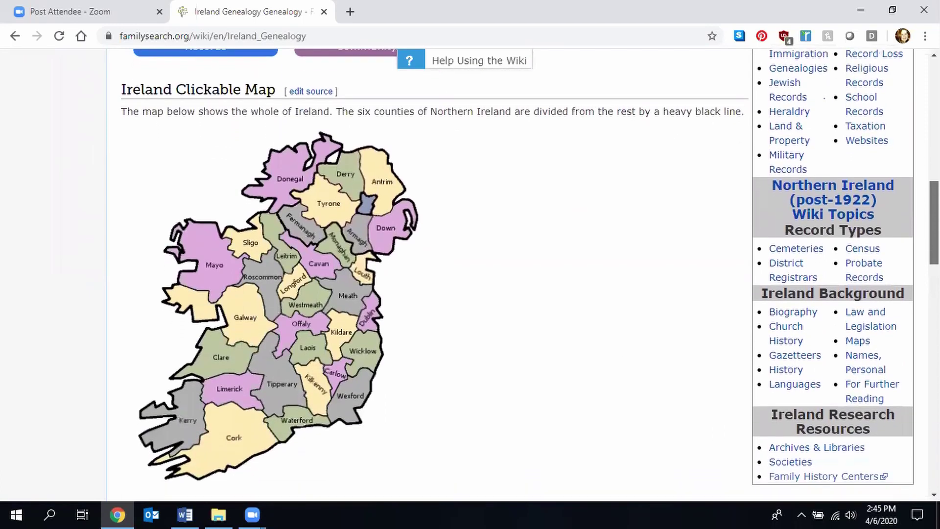
scroll(470, 274, "down", 3)
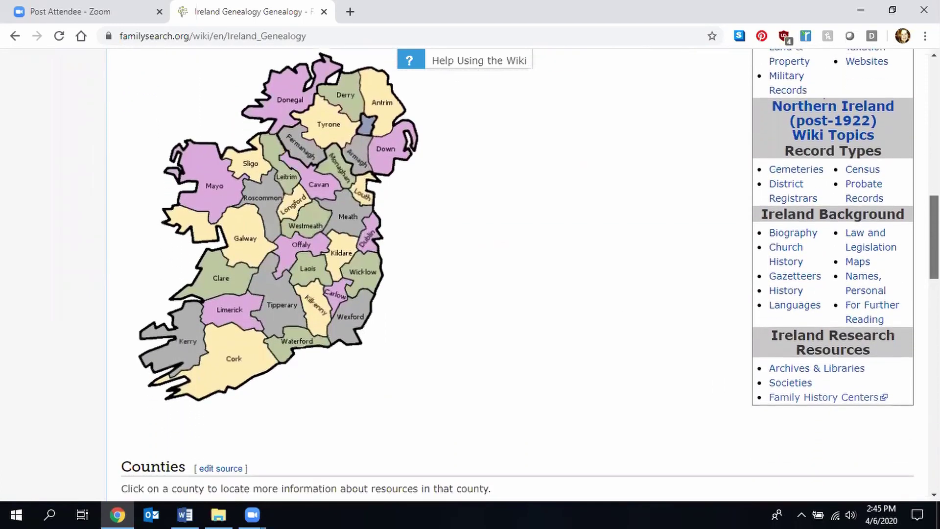
scroll(470, 274, "down", 6)
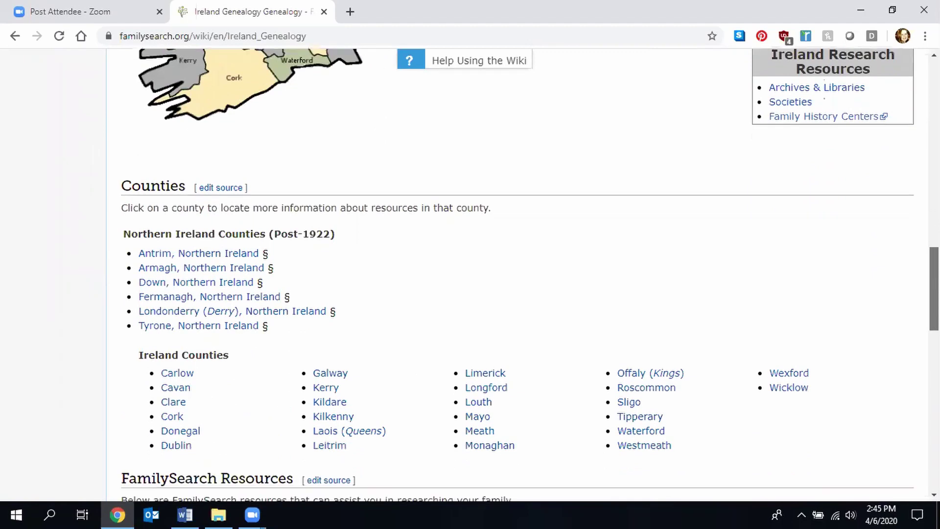
scroll(470, 274, "down", 4)
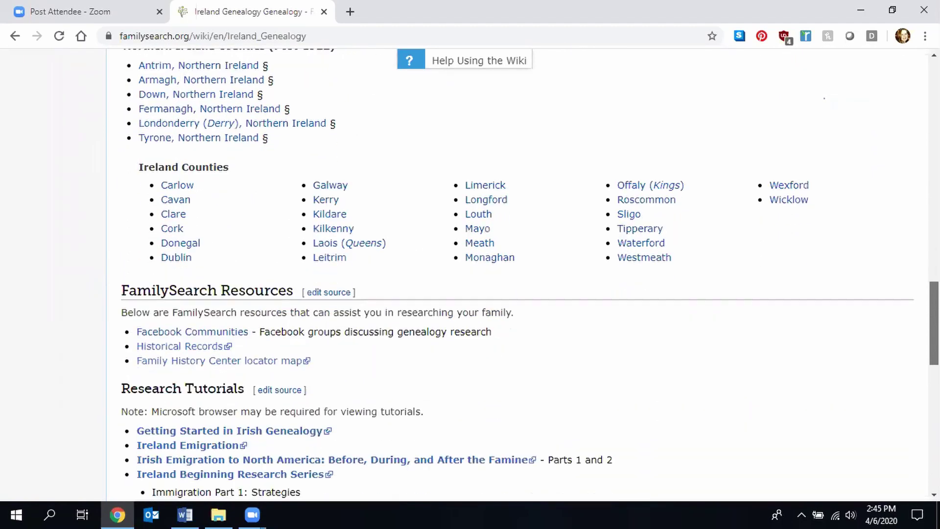
scroll(470, 274, "down", 4)
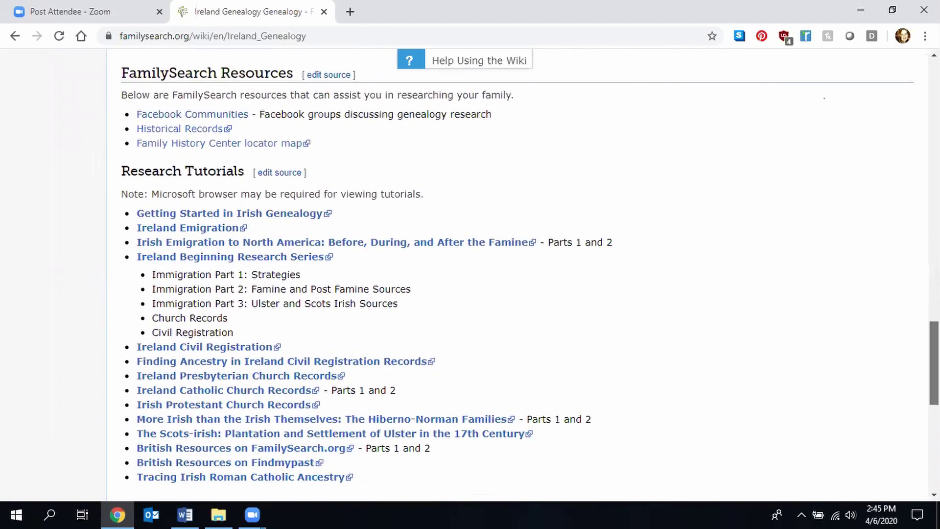
scroll(470, 274, "down", 2)
- Open the Civil Registration article from the sidebar's Record Types list
scroll(470, 274, "up", 13)
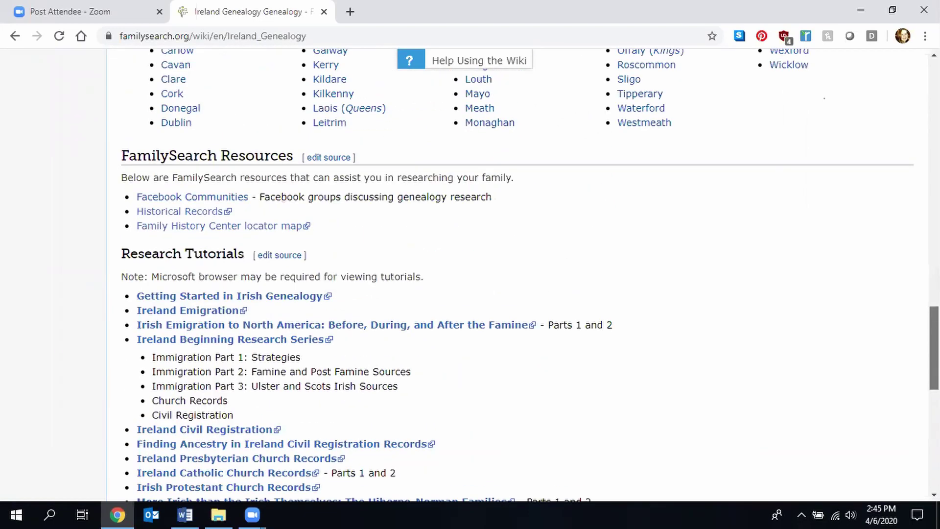
scroll(470, 274, "up", 17)
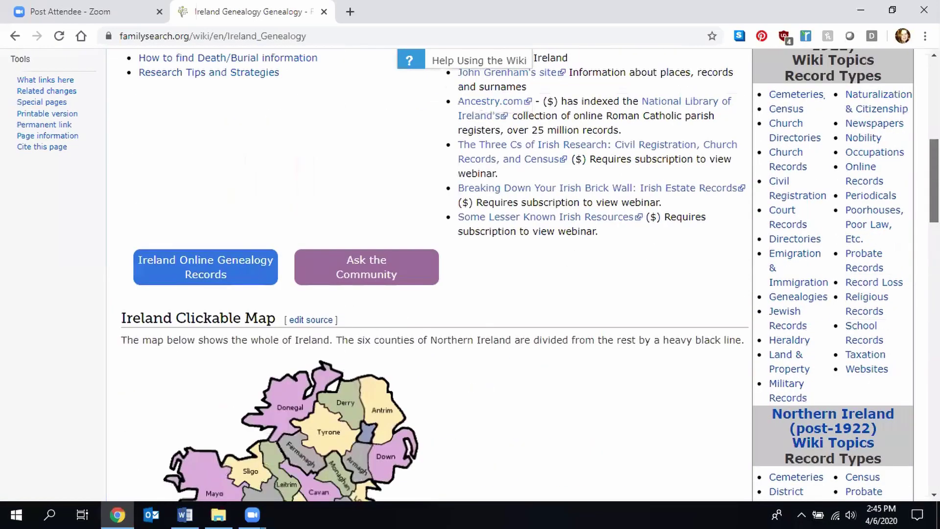
scroll(470, 274, "down", 5)
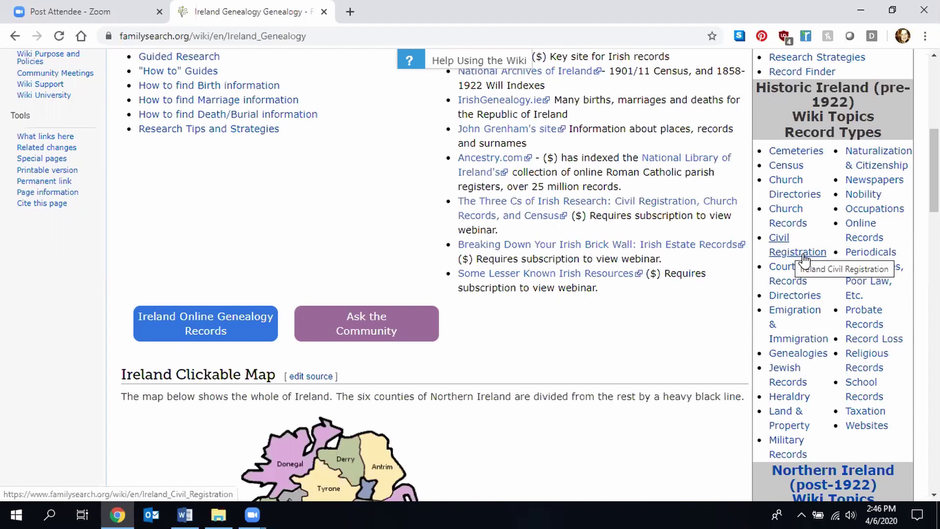
left_click(806, 255)
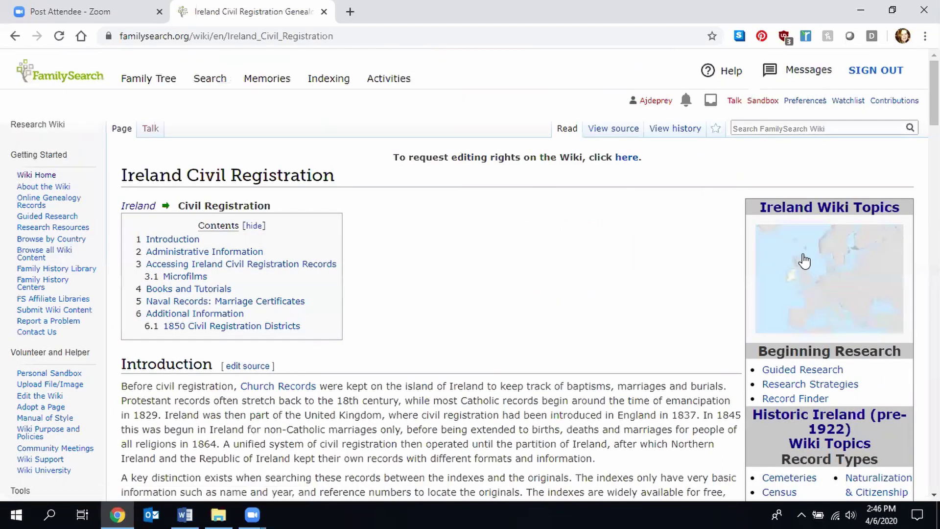
- Read the Civil Registration article past the Record Type table and Accessing Records to Microfilms
scroll(470, 274, "down", 5)
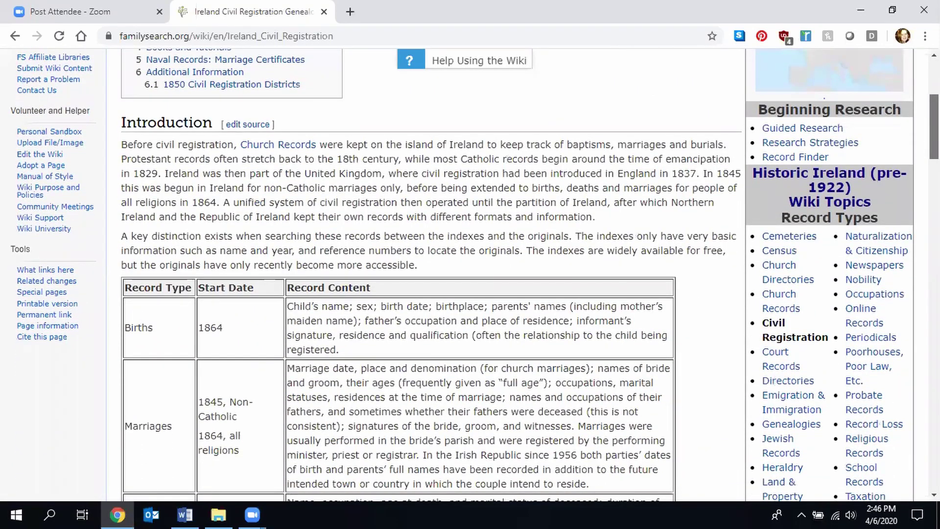
scroll(470, 274, "down", 4)
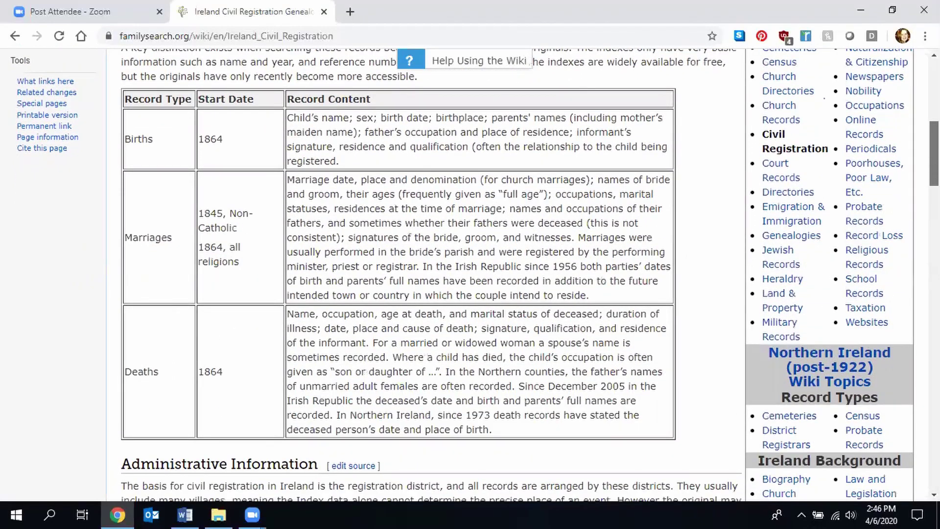
scroll(470, 274, "down", 6)
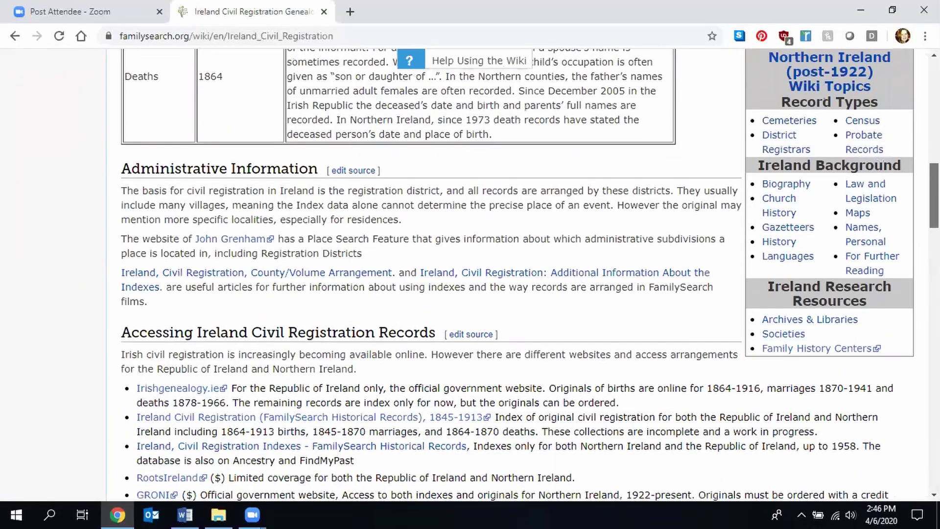
scroll(529, 274, "down", 4)
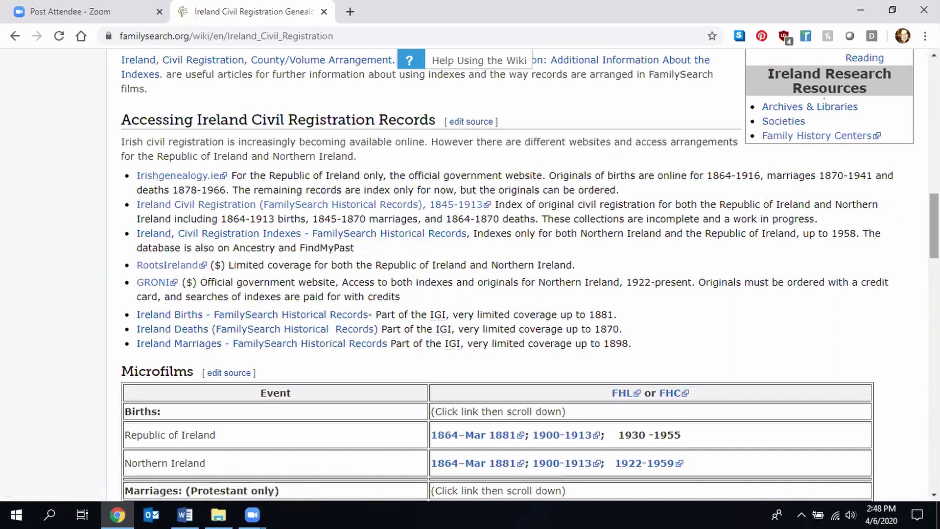
- Scroll the article a bit further, then go back to the Ireland Genealogy page
left_click_drag(934, 226, 933, 91)
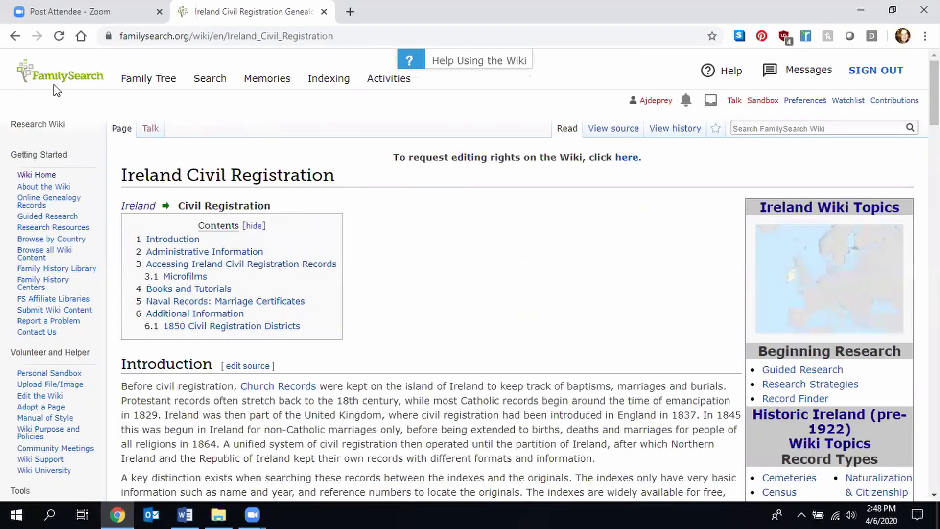
left_click(15, 36)
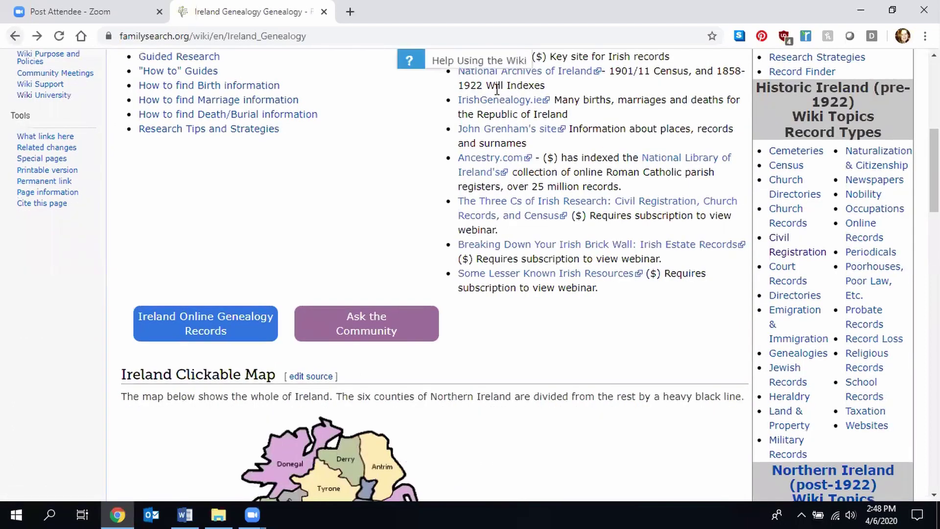
- Open Ireland Online Genealogy Records and scroll its chart of church, vital and emigration links
scroll(361, 162, "down", 2)
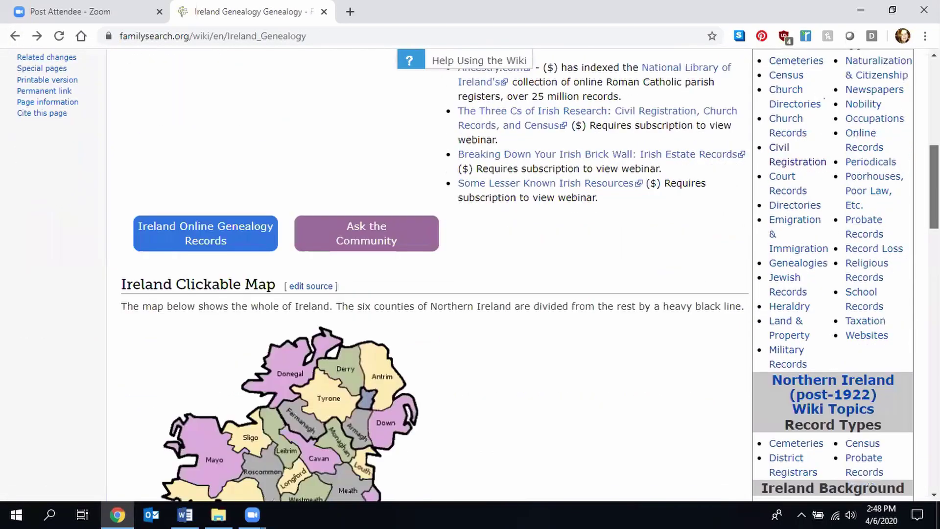
left_click(214, 227)
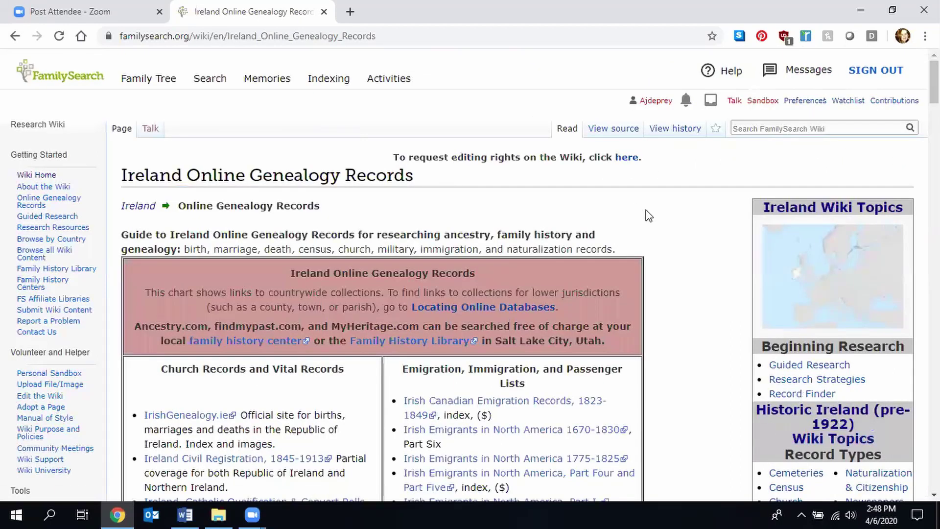
scroll(649, 216, "down", 3)
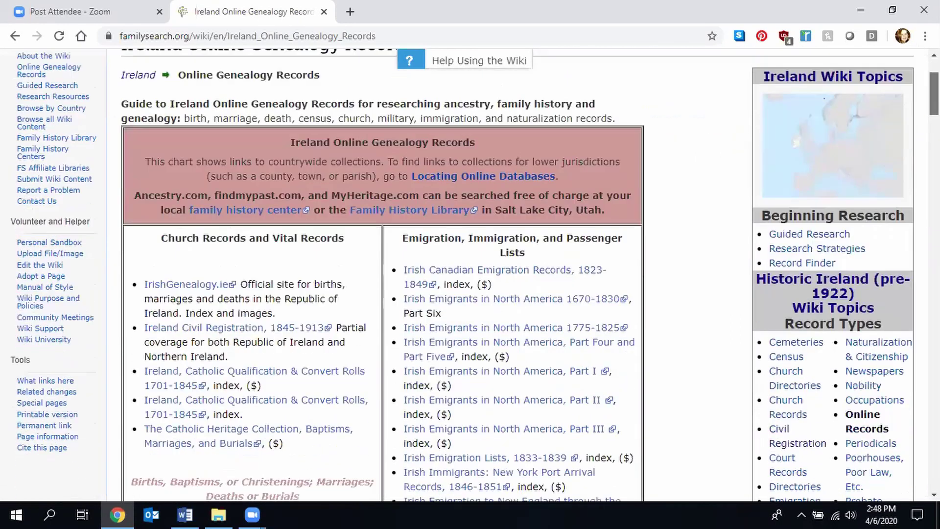
scroll(517, 274, "down", 2)
scroll(474, 274, "down", 1)
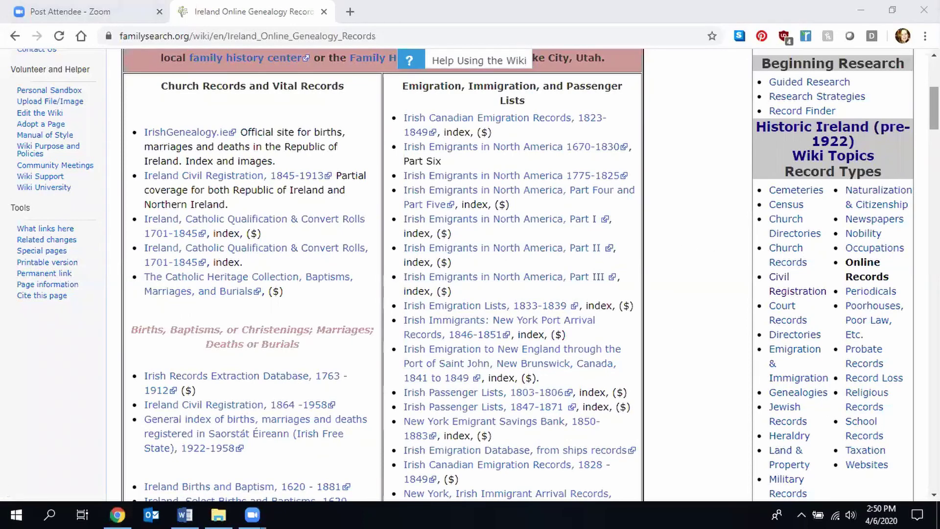
scroll(538, 274, "down", 10)
- Skim to the bottom of the online records page, then go back through Ireland Genealogy to Europe
scroll(32, 132, "down", 15)
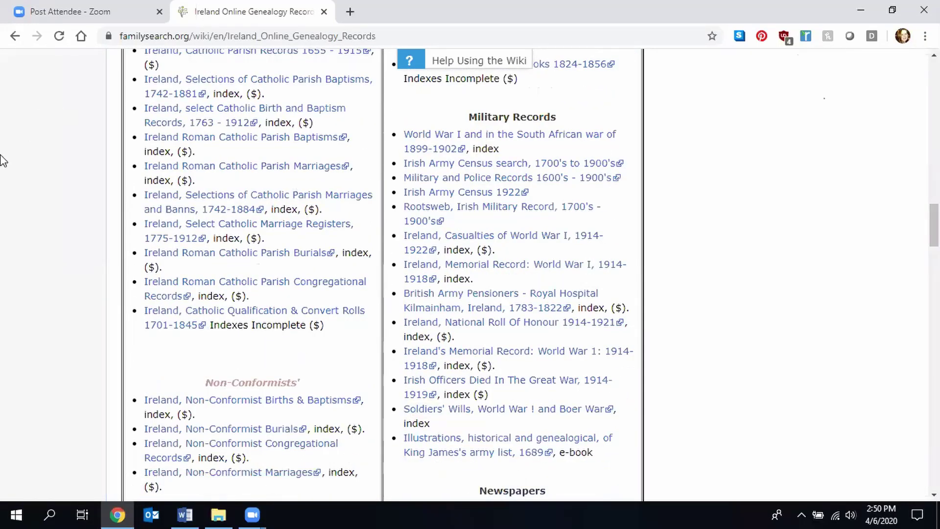
left_click_drag(934, 225, 934, 467)
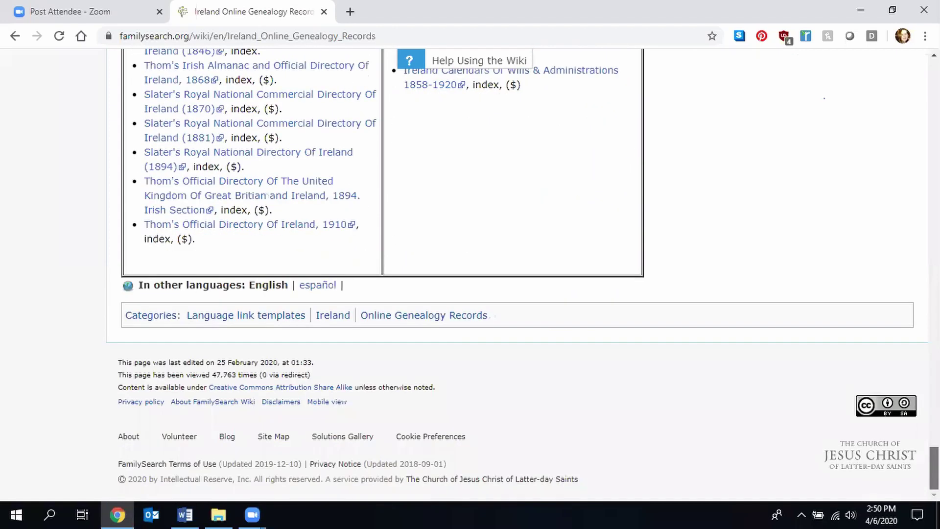
left_click(15, 35)
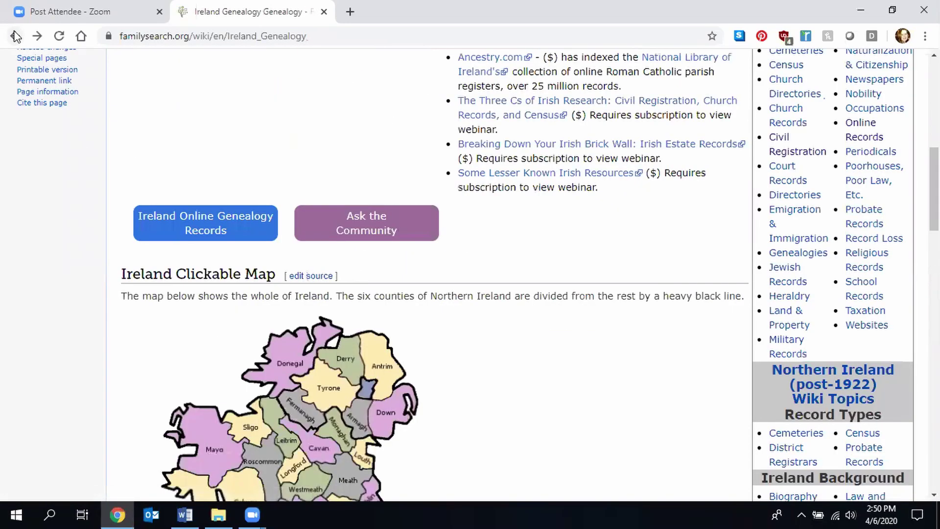
left_click(15, 36)
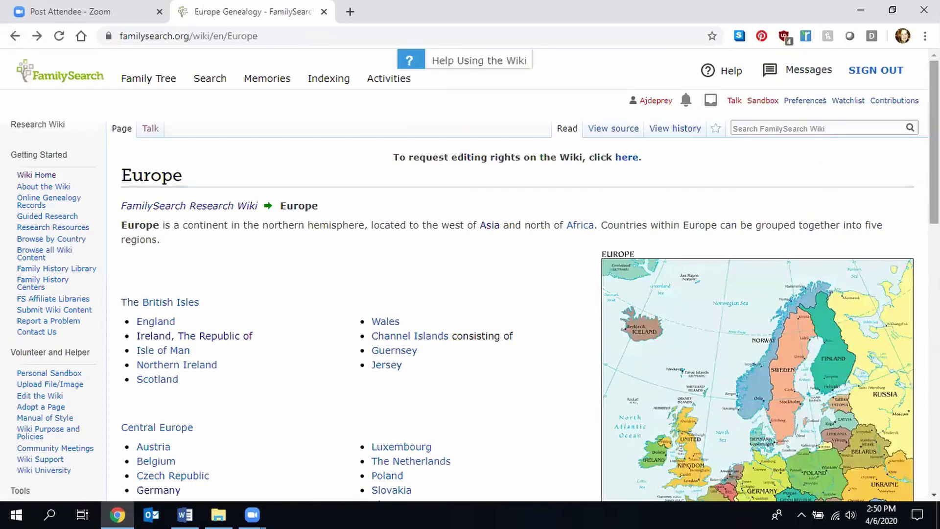
- Scroll down the Europe Genealogy page and open Germany Genealogy from the map
scroll(469, 275, "down", 1)
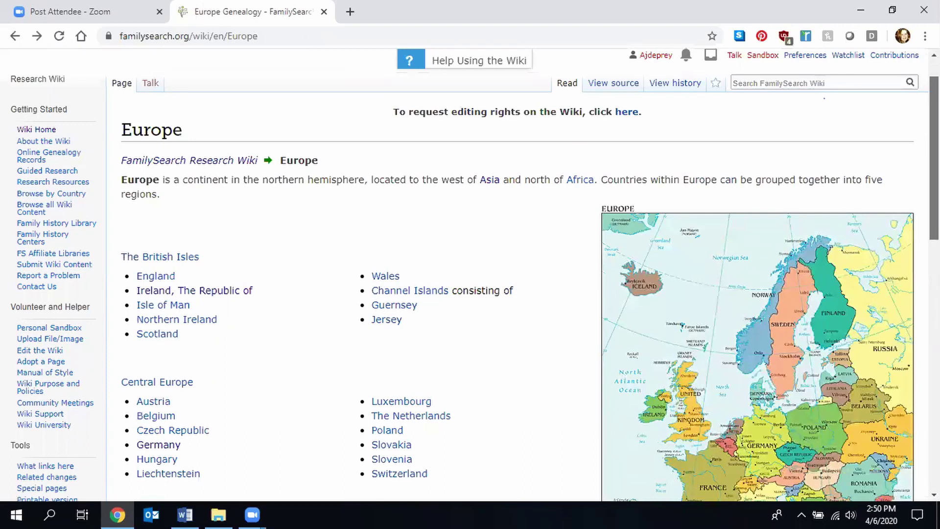
scroll(475, 275, "down", 3)
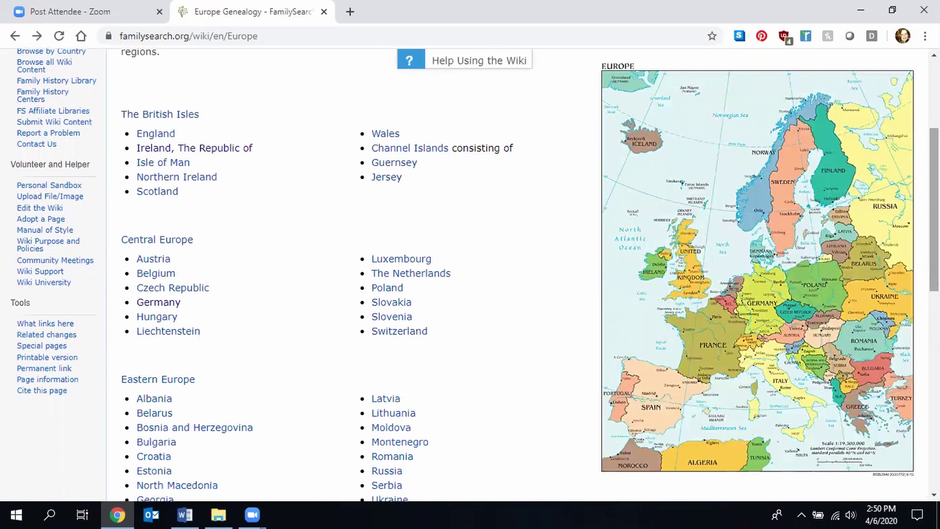
left_click(757, 309)
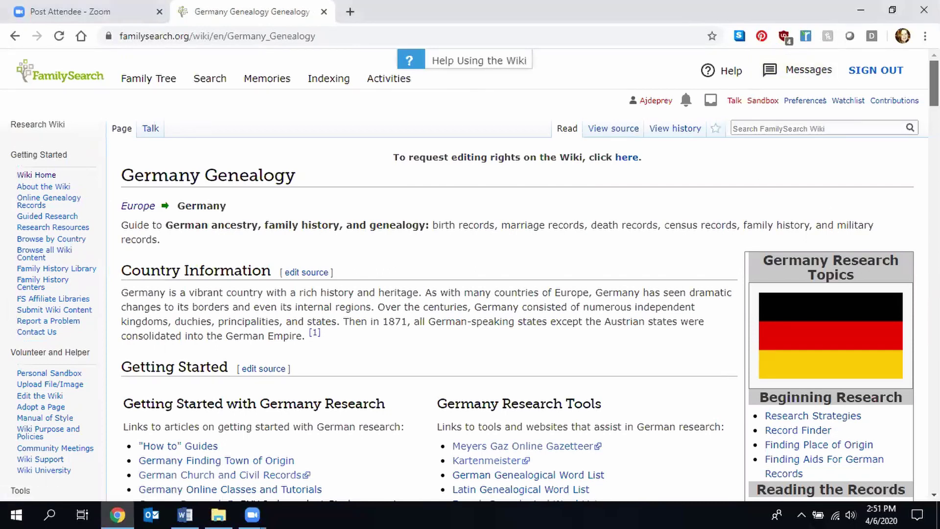
- Scroll the Germany Genealogy page past the maps to the German handwriting handouts under Research Strategies and Tools
scroll(470, 275, "down", 5)
scroll(470, 274, "down", 4)
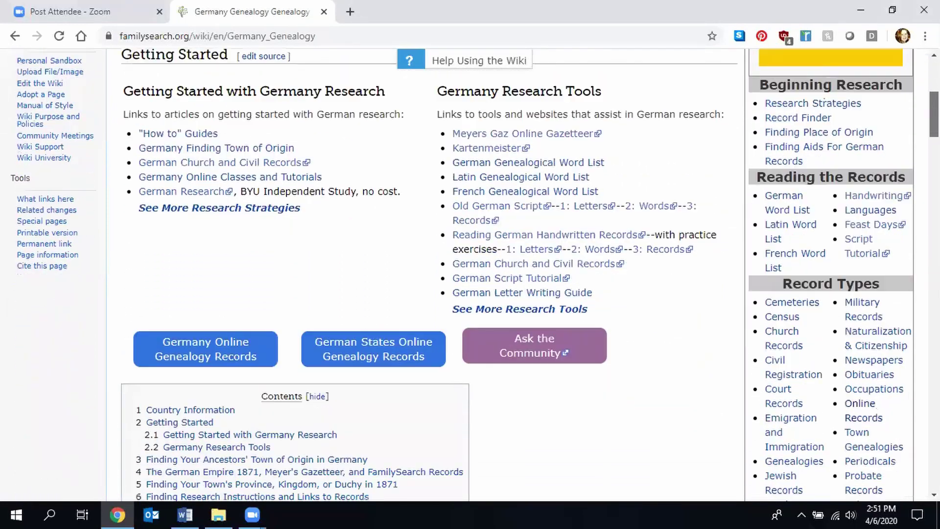
scroll(470, 275, "down", 2)
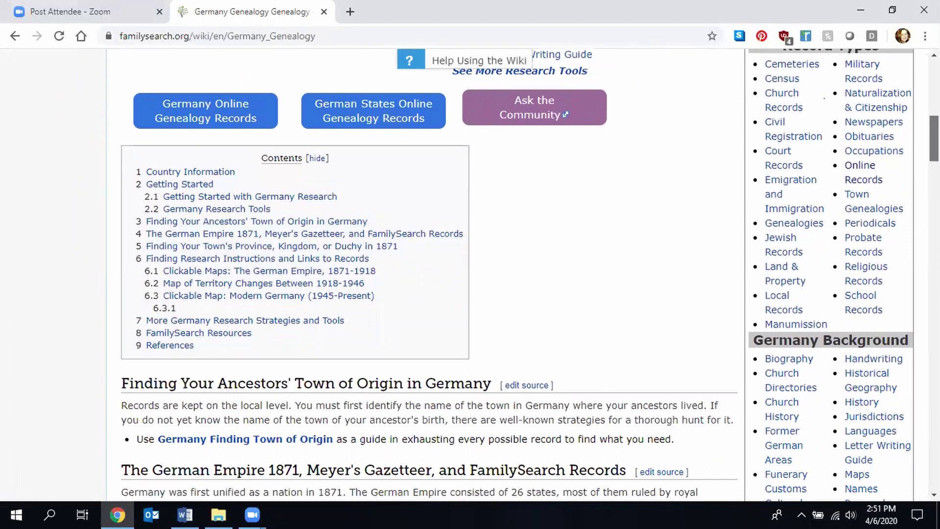
scroll(470, 274, "down", 1)
scroll(470, 275, "down", 3)
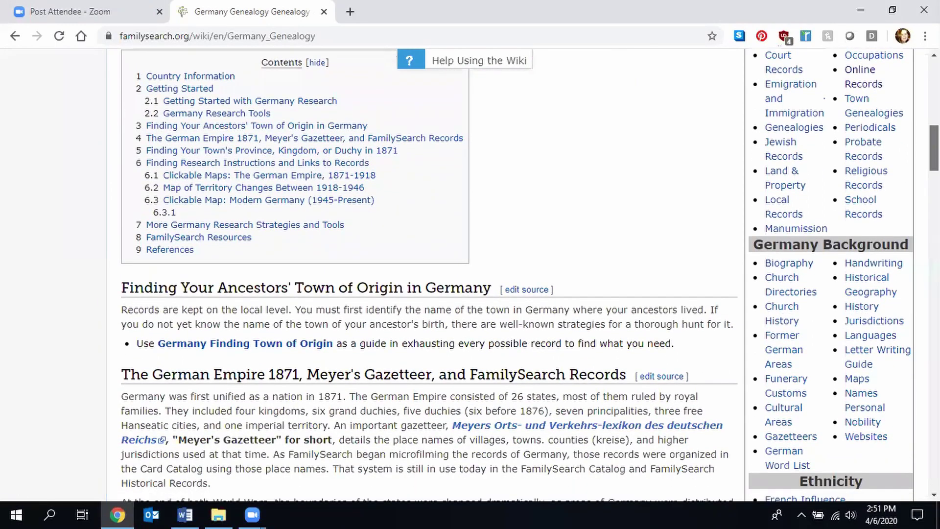
scroll(469, 274, "down", 3)
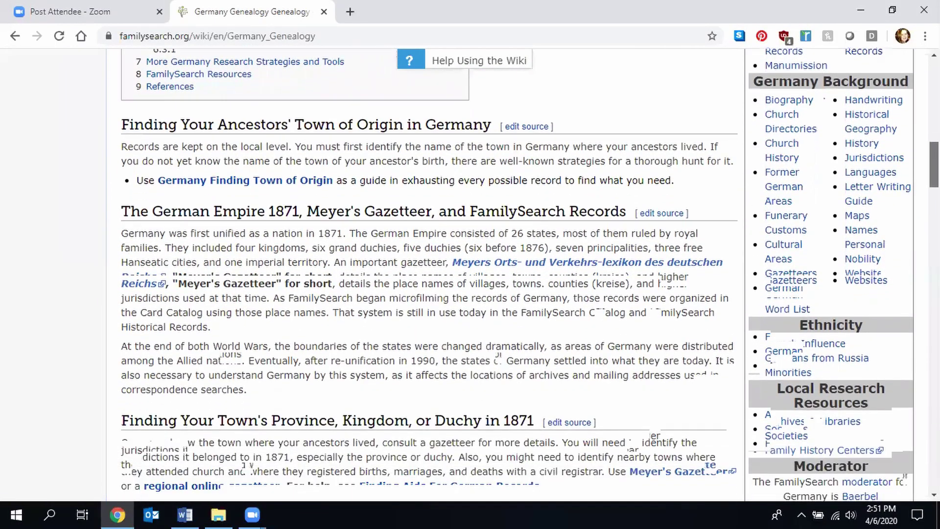
scroll(470, 274, "down", 2)
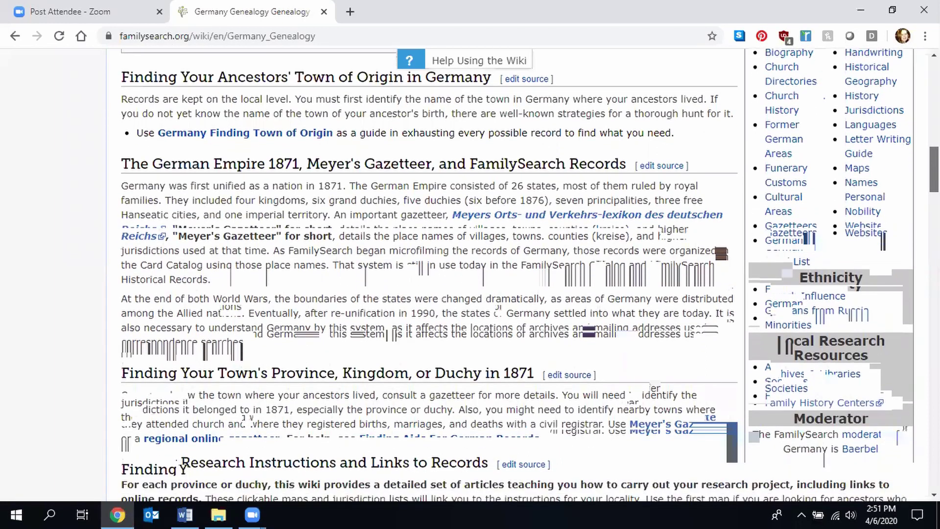
scroll(470, 274, "down", 5)
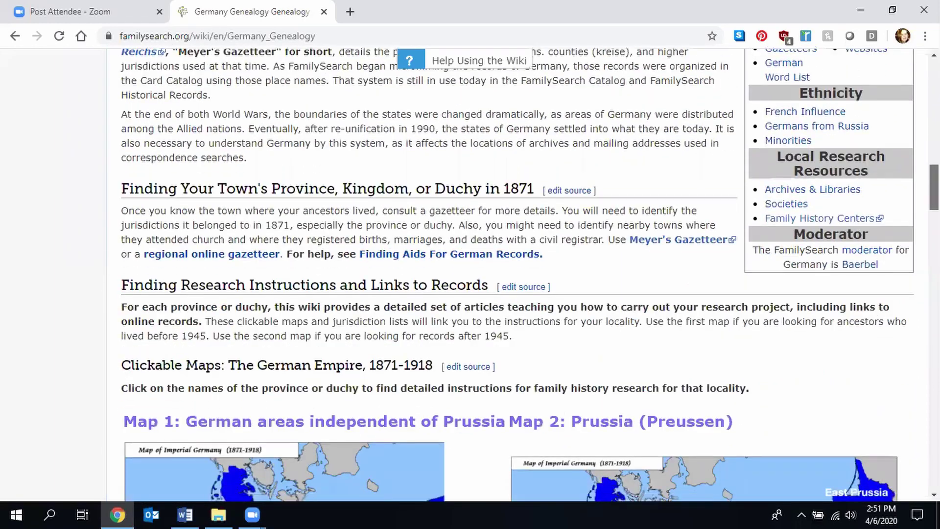
scroll(606, 373, "down", 3)
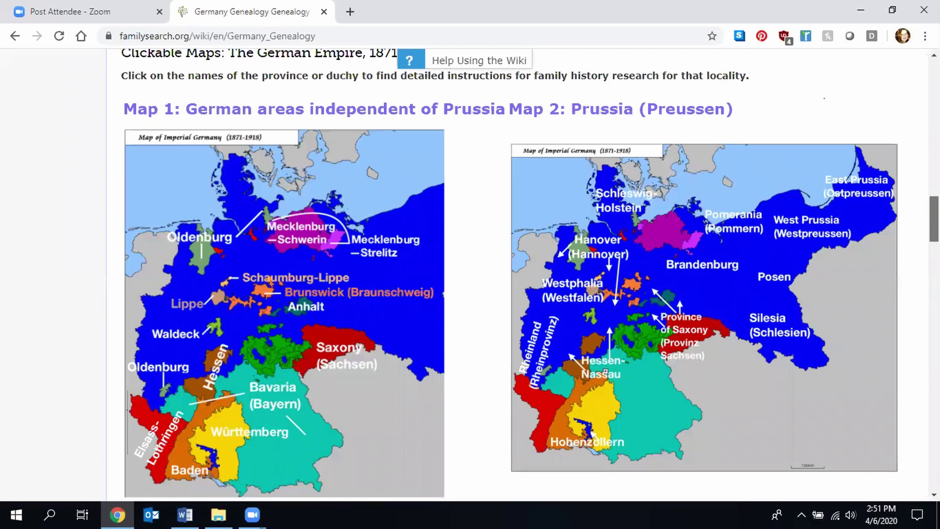
scroll(510, 274, "down", 3)
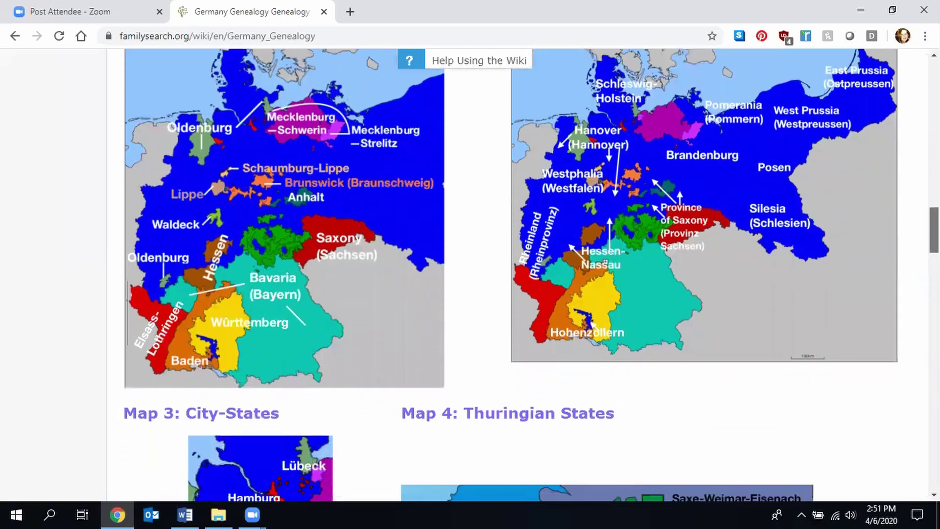
scroll(510, 274, "down", 9)
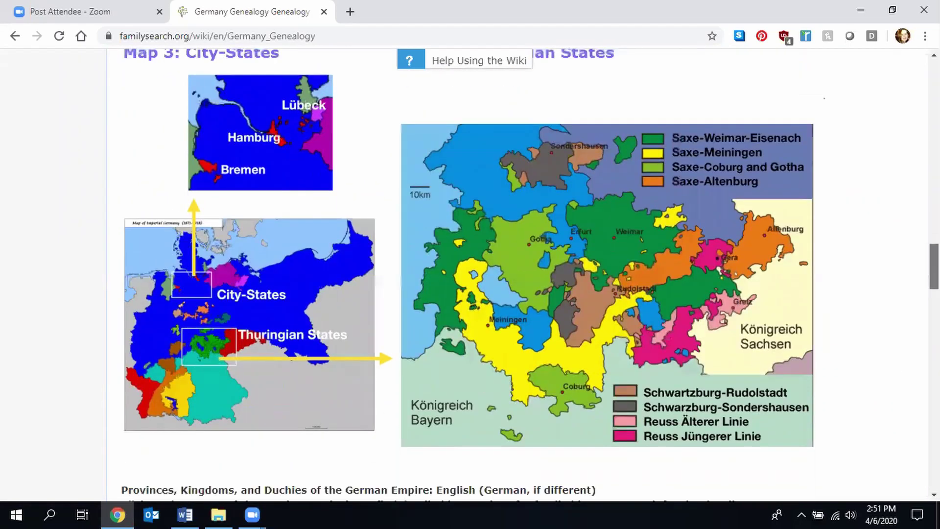
scroll(509, 274, "down", 6)
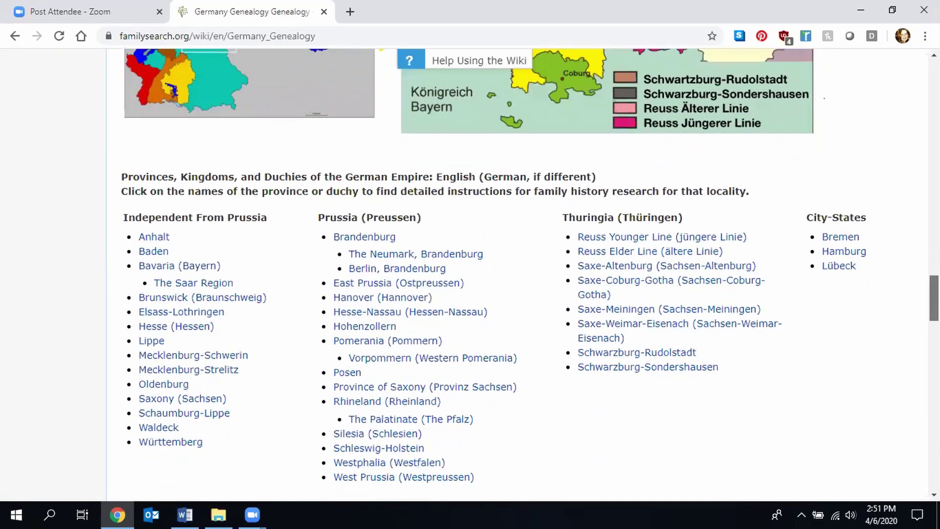
scroll(509, 274, "down", 1)
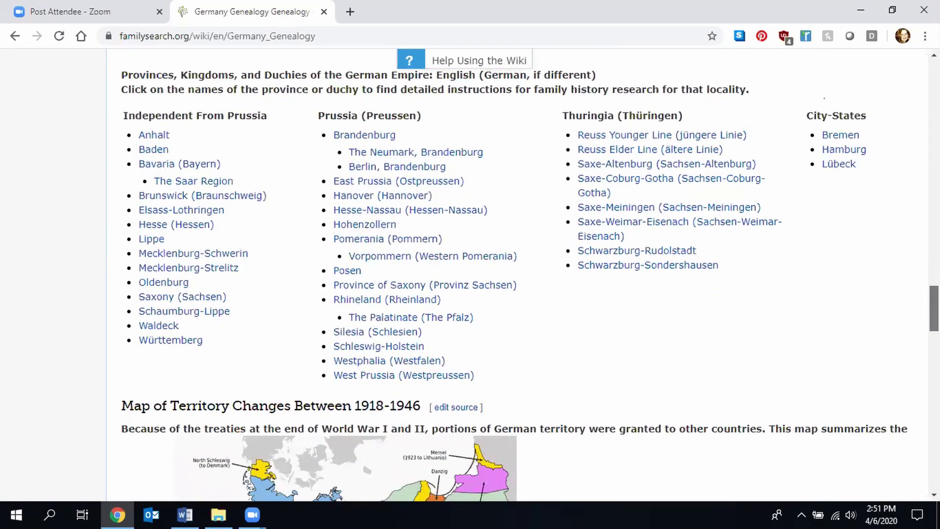
scroll(509, 274, "down", 2)
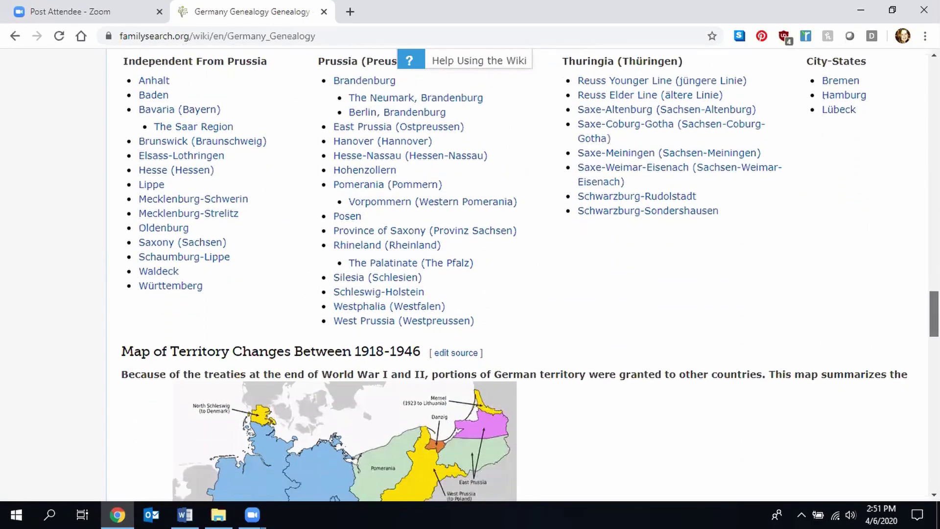
scroll(509, 275, "down", 10)
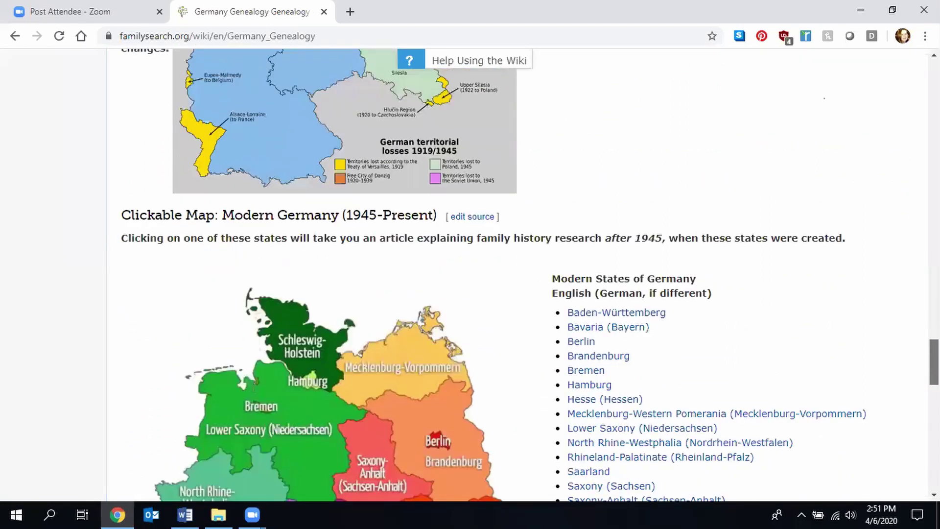
scroll(509, 274, "down", 5)
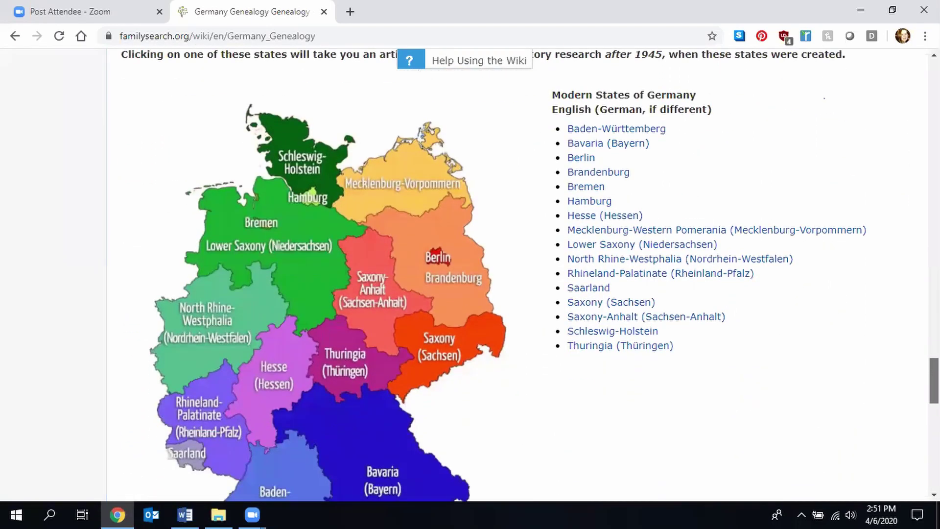
scroll(509, 274, "down", 10)
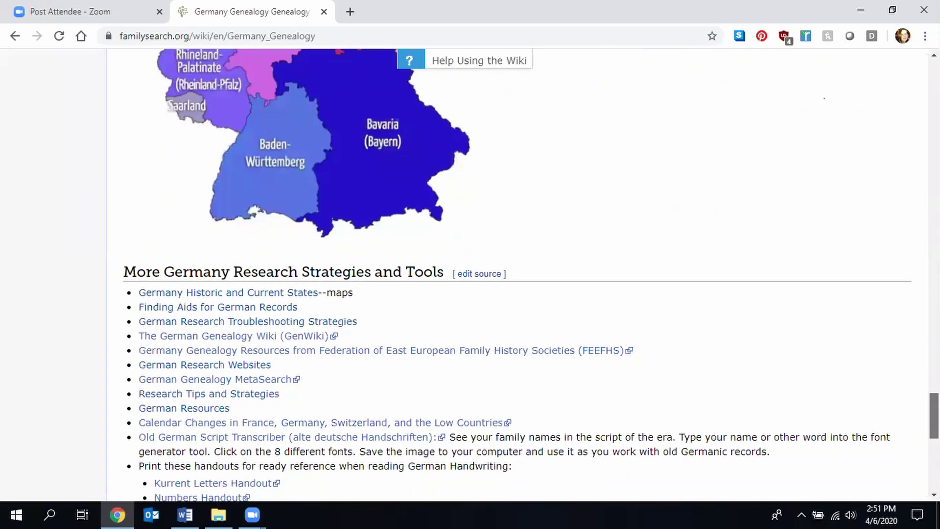
scroll(509, 274, "down", 6)
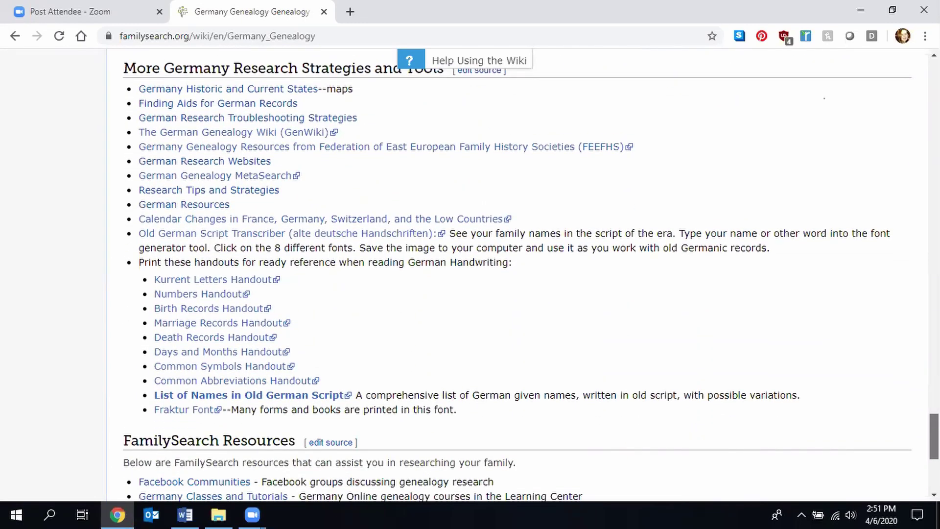
scroll(714, 429, "up", 2)
- Jump from the bottom of the Germany page back up to Finding Your Ancestors' Town of Origin
scroll(714, 429, "down", 1)
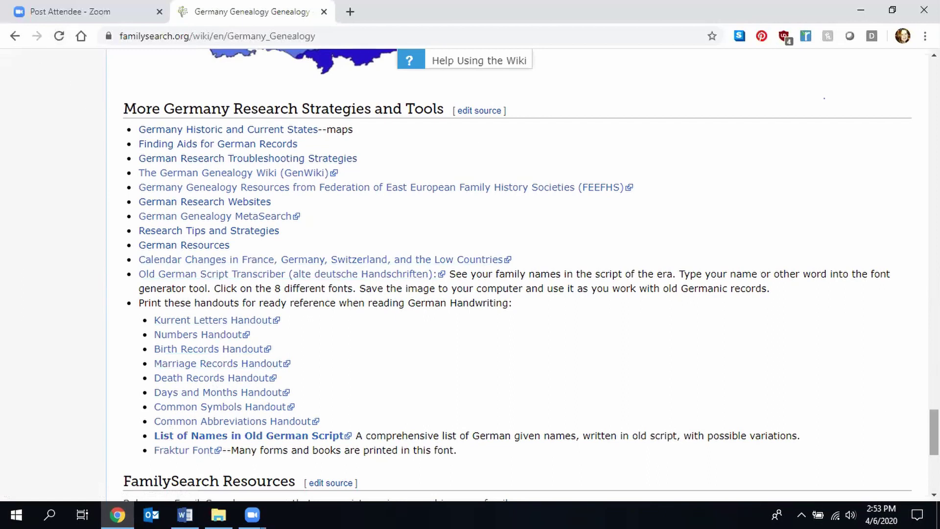
left_click_drag(934, 432, 934, 166)
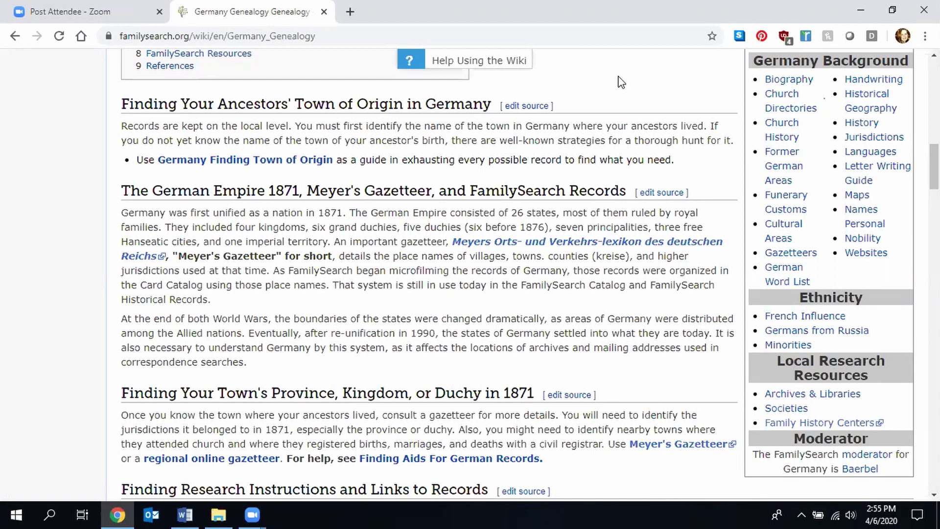
- Return to the Europe Genealogy page and open Switzerland Genealogy from its map
left_click_drag(934, 167, 934, 83)
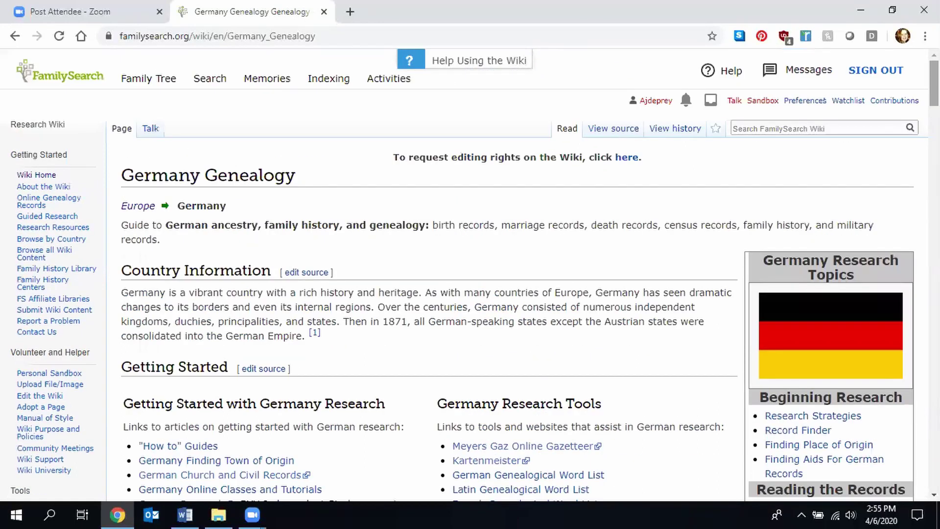
left_click(14, 40)
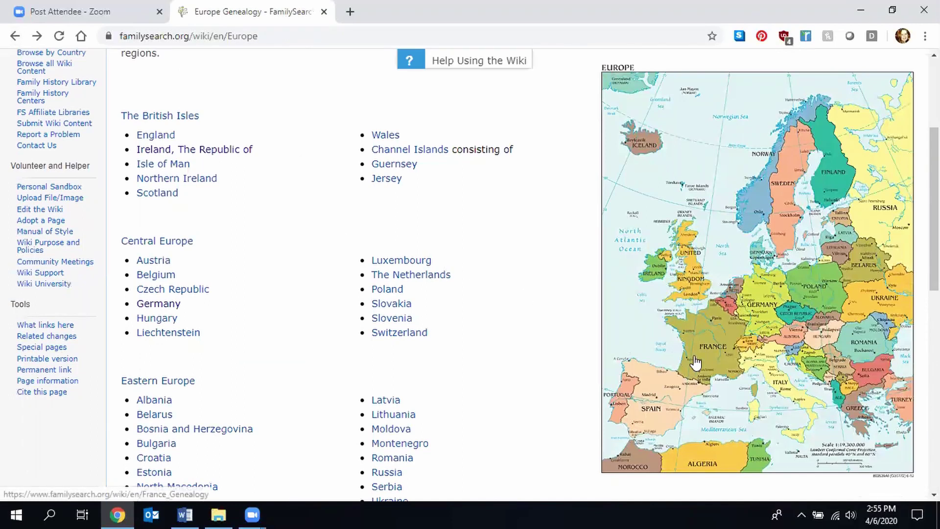
left_click(751, 345)
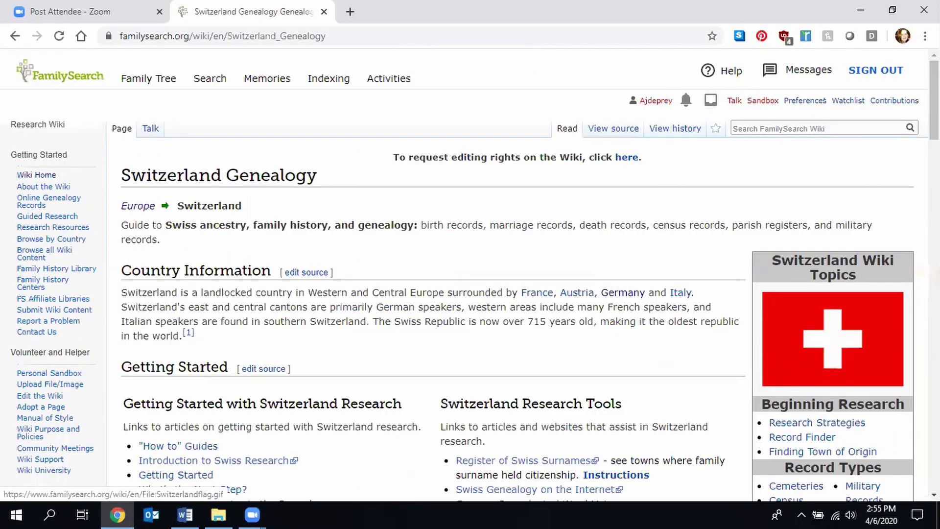
- Scroll the Switzerland page past the canton map and Aargau–Zürich cantons list to the Language Map
scroll(832, 338, "down", 2)
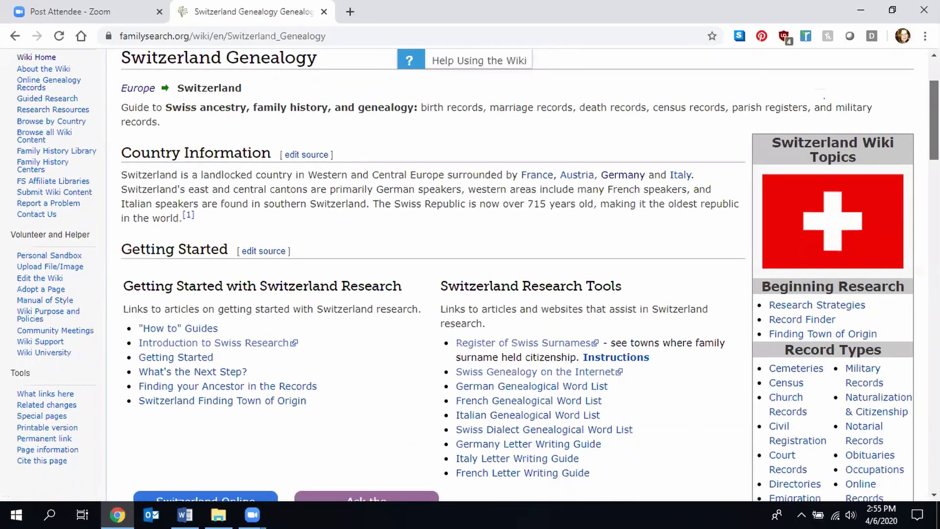
scroll(470, 274, "down", 3)
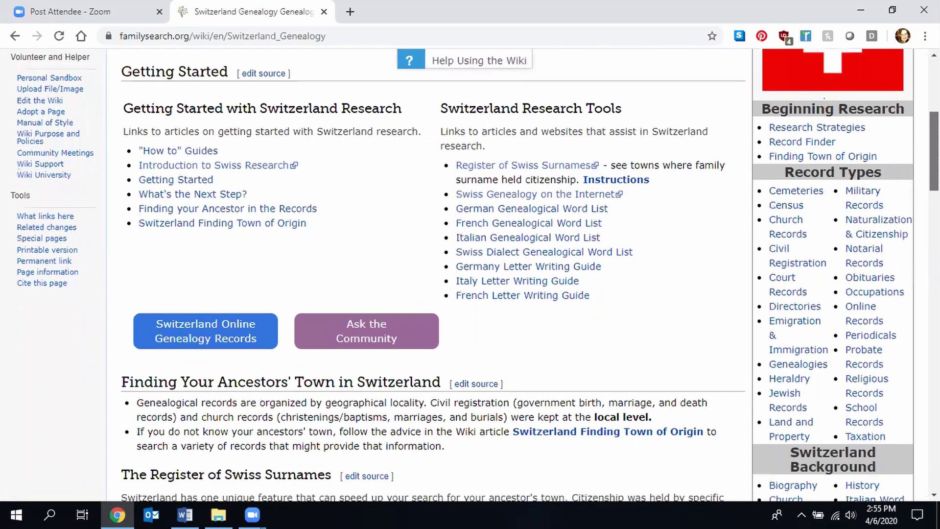
scroll(470, 274, "down", 1)
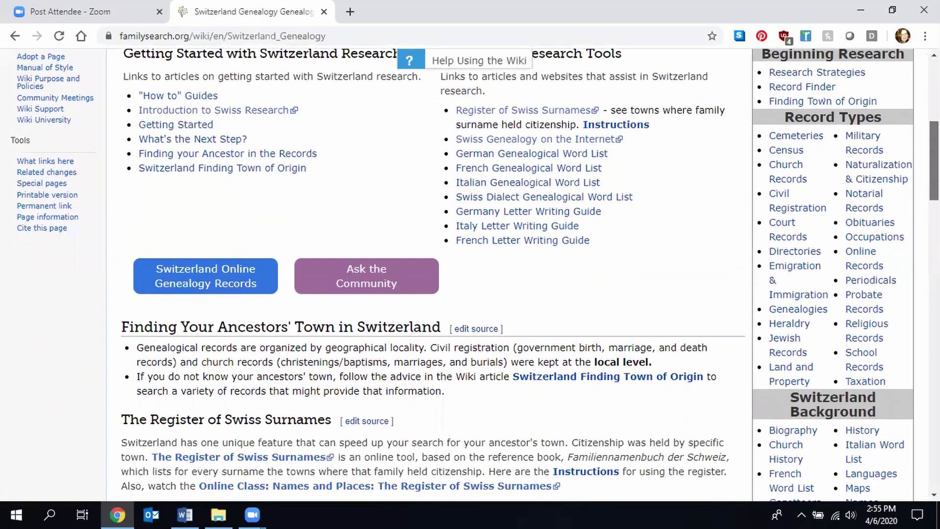
scroll(902, 254, "down", 4)
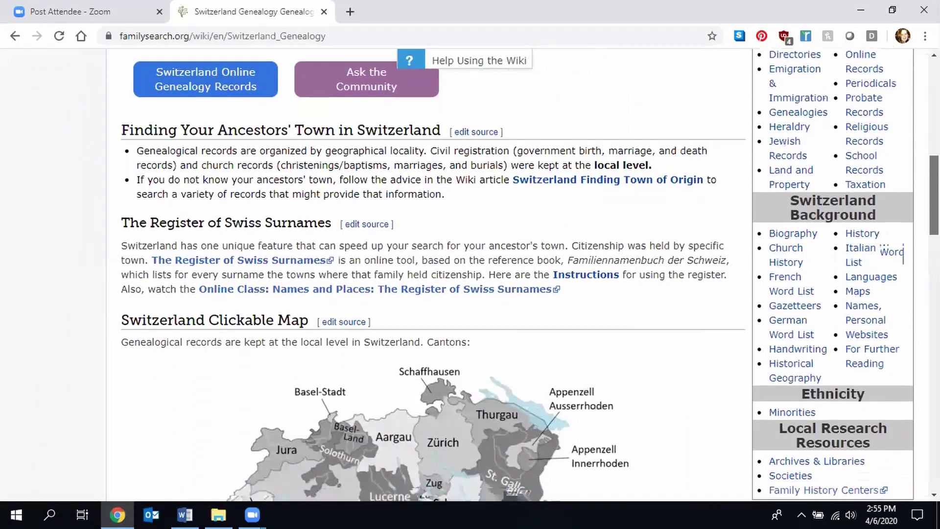
scroll(902, 253, "down", 6)
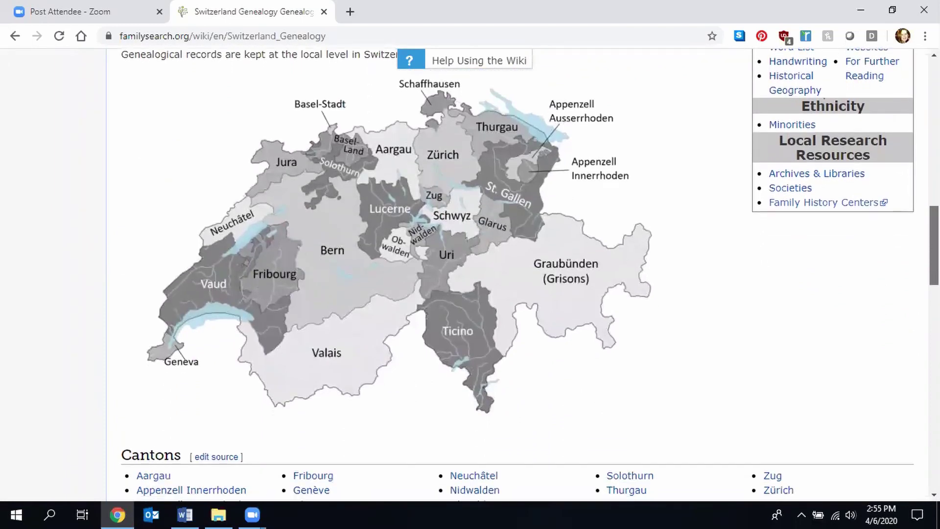
scroll(529, 275, "down", 1)
scroll(529, 275, "down", 4)
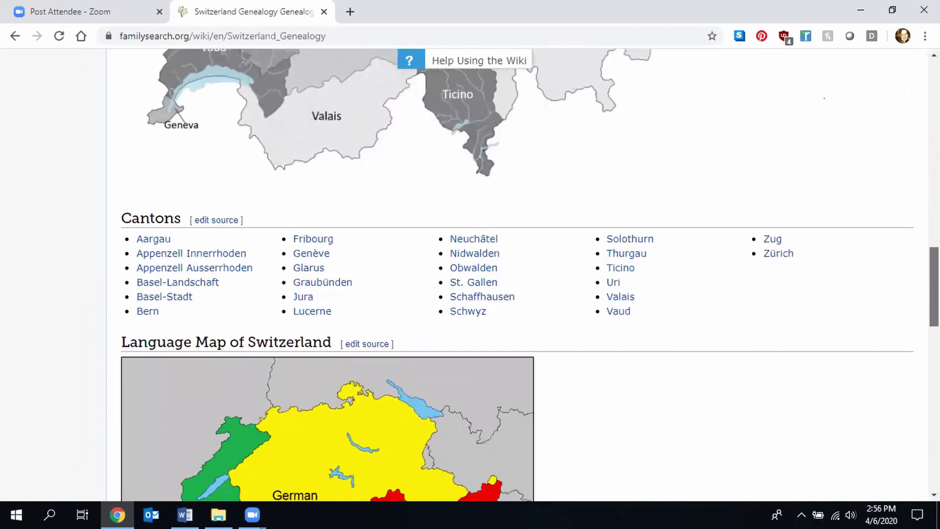
scroll(529, 275, "down", 5)
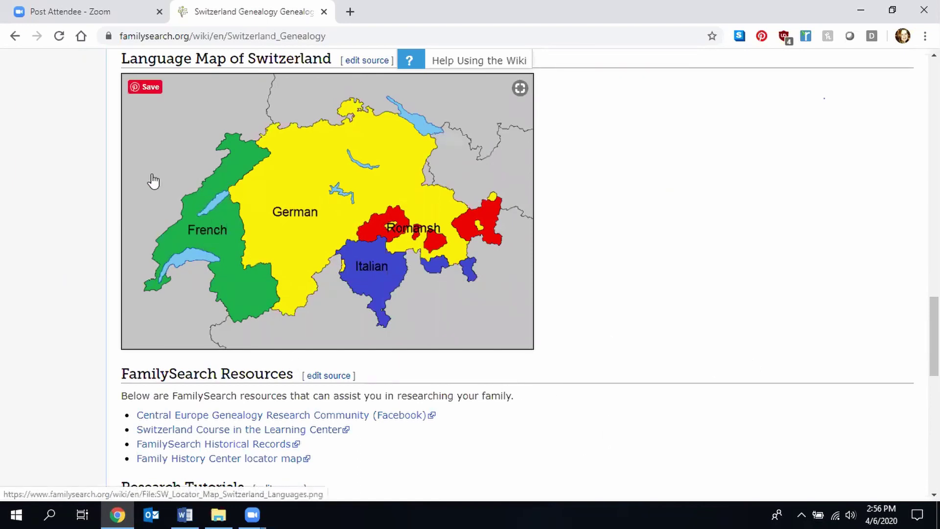
left_click(15, 37)
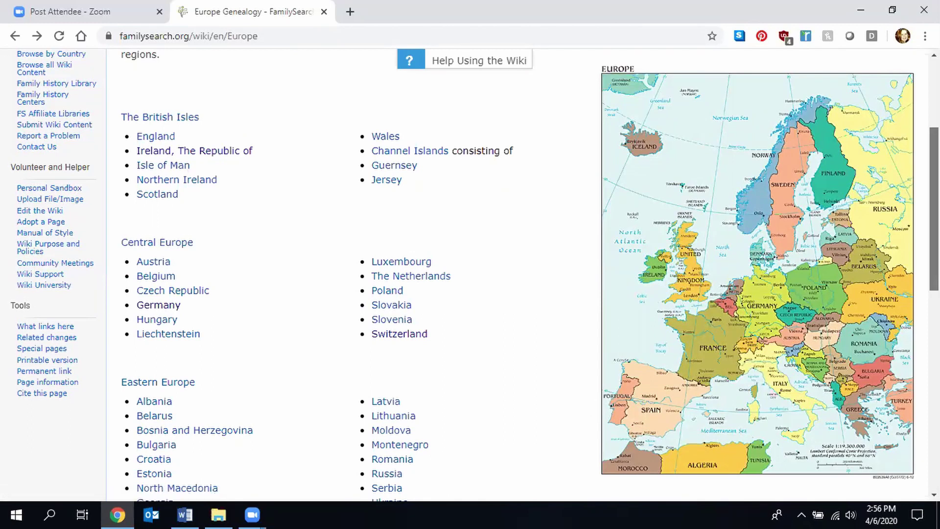
scroll(933, 208, "down", 8)
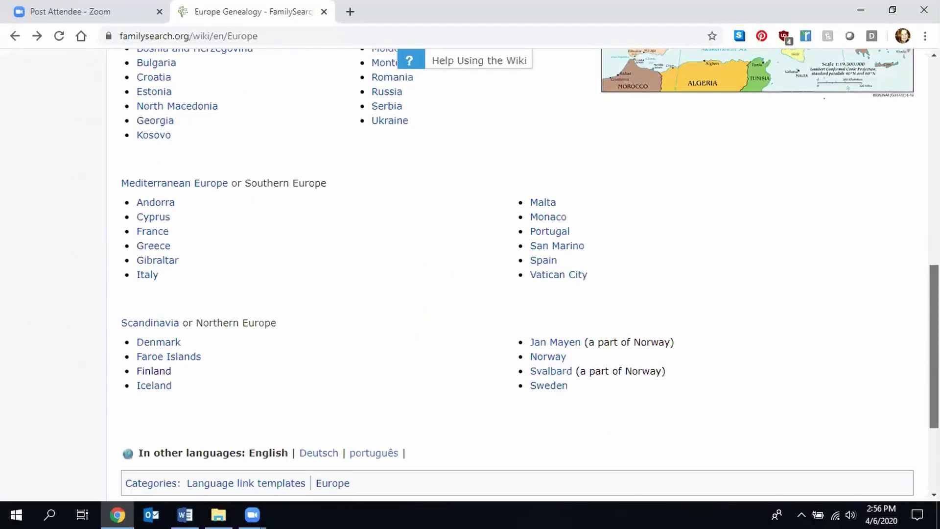
scroll(519, 274, "down", 1)
scroll(519, 274, "up", 9)
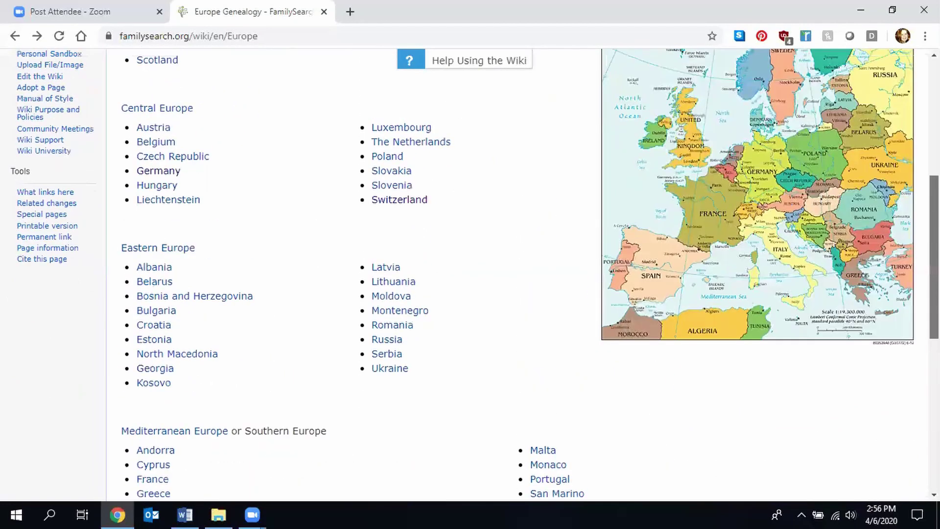
scroll(455, 252, "up", 3)
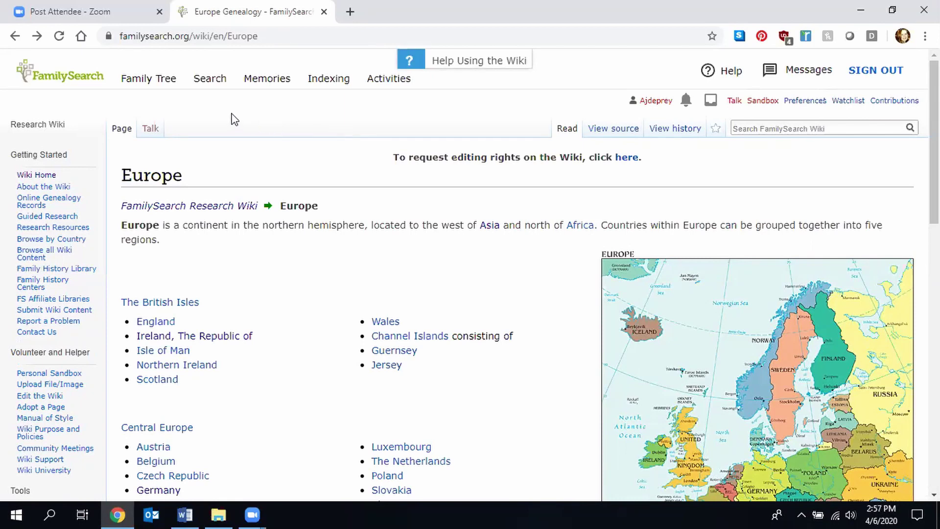
- Open the Catalog search page from the Search menu
left_click(215, 86)
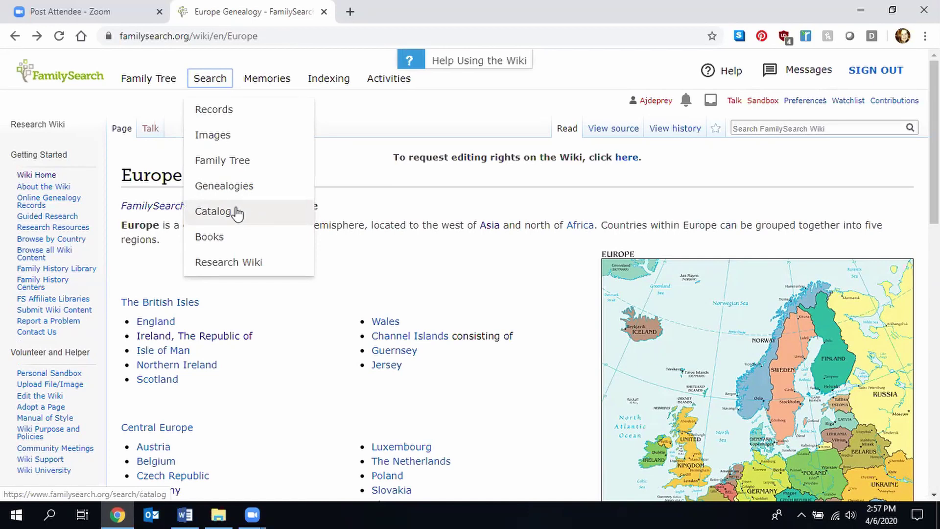
left_click(242, 216)
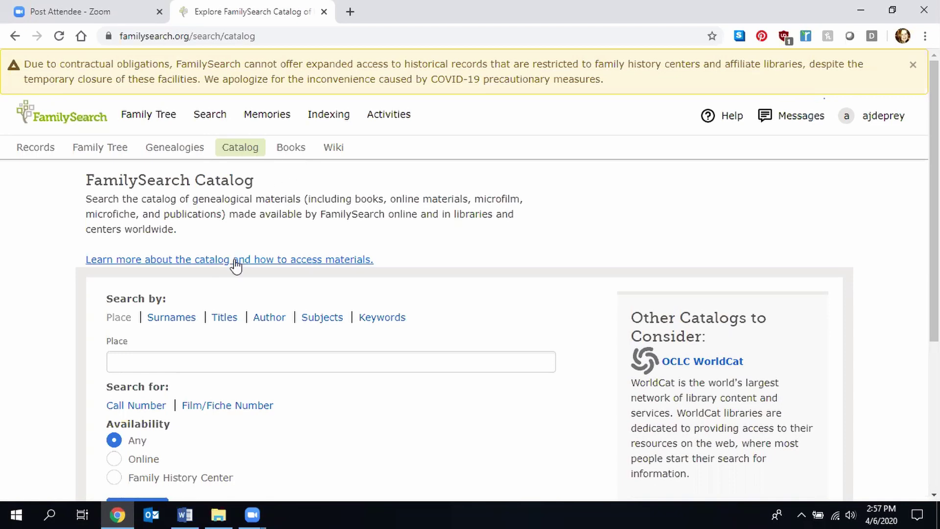
- Search the catalog by place for 'United States, Ohio'
left_click(217, 365)
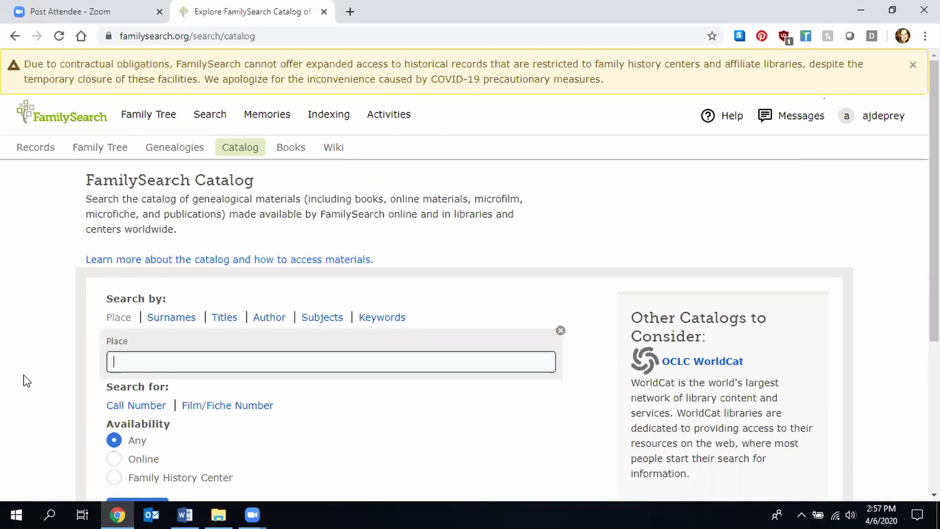
type("Ohio")
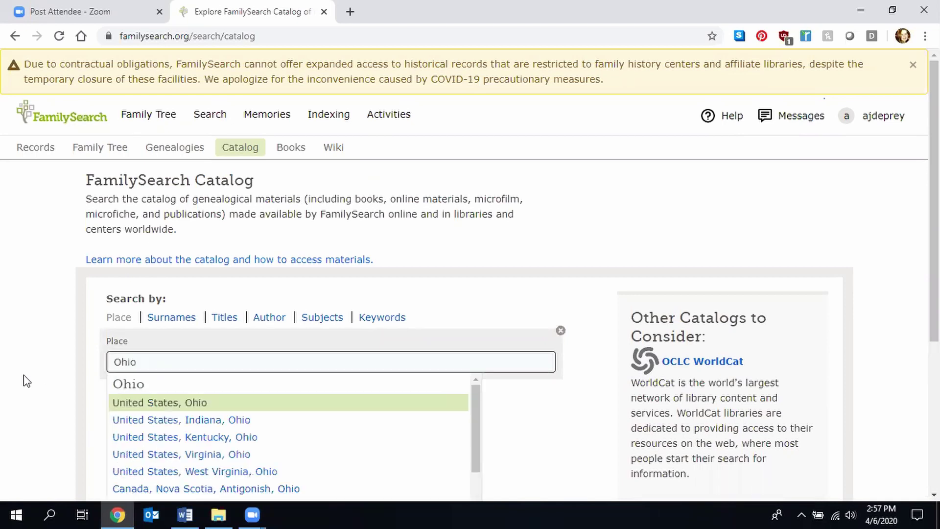
left_click(126, 403)
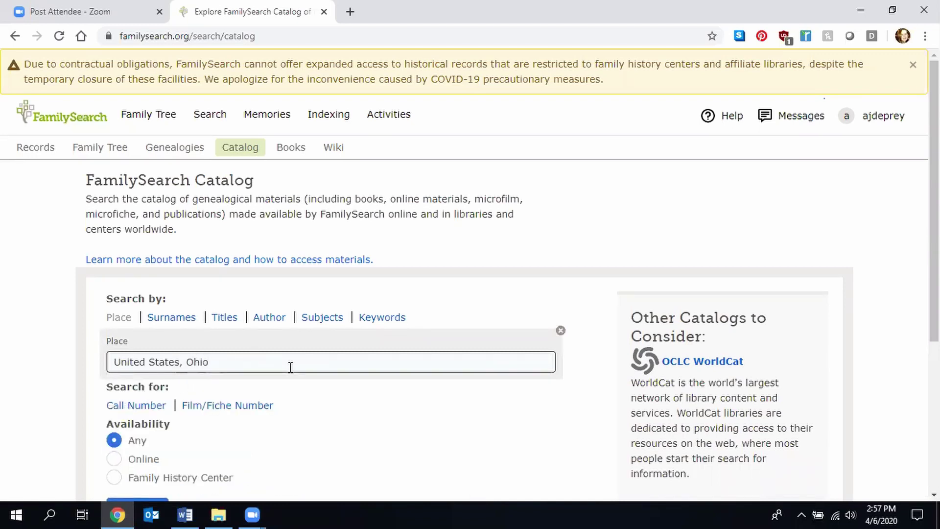
key("Return")
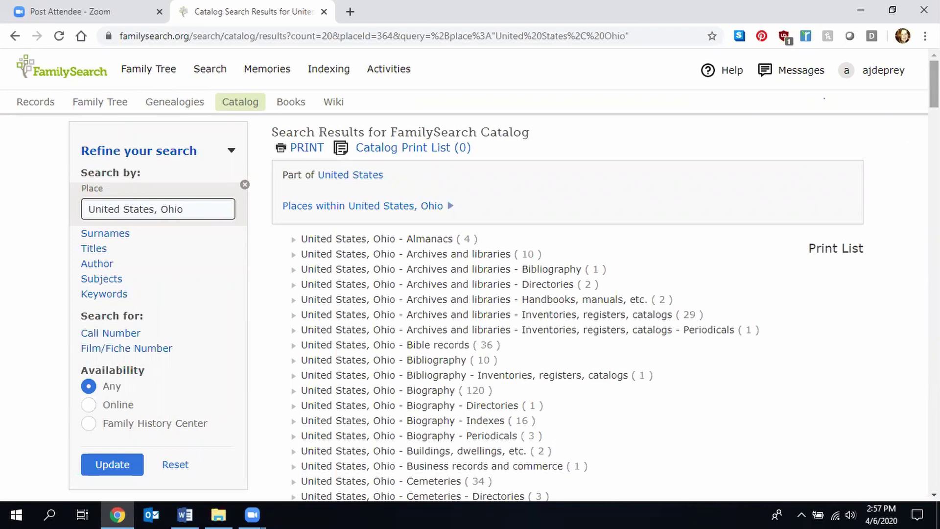
- Toggle the Bible records subject open and closed, then list Ohio's counties from Adams to Wyandot
scroll(470, 274, "down", 9)
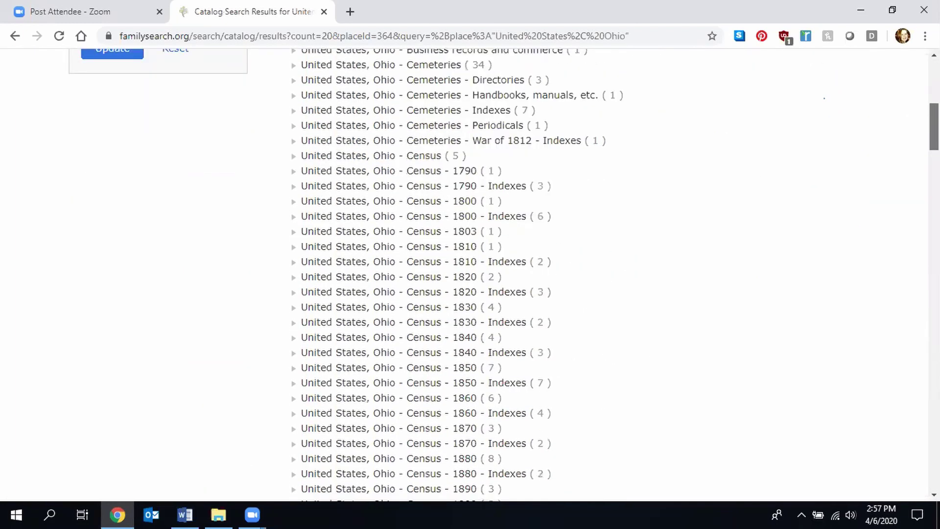
scroll(470, 274, "up", 10)
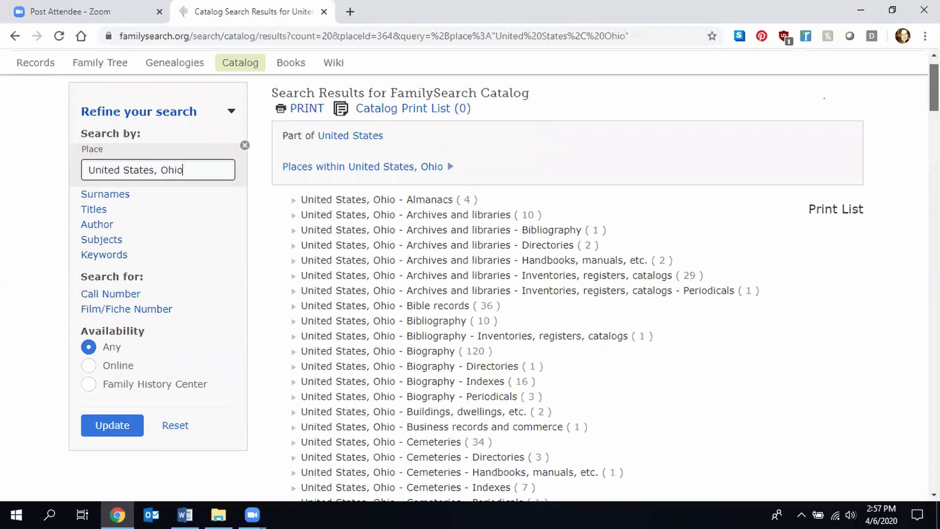
scroll(596, 315, "down", 1)
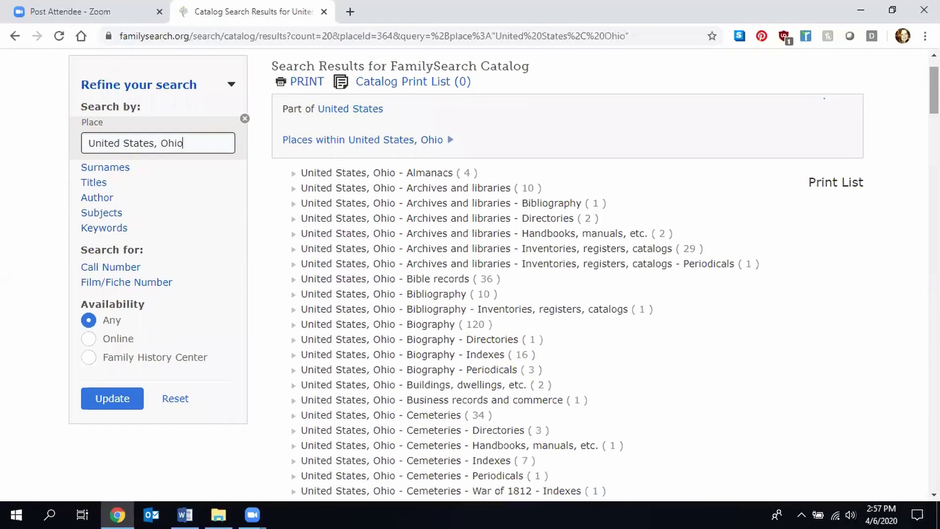
left_click(335, 280)
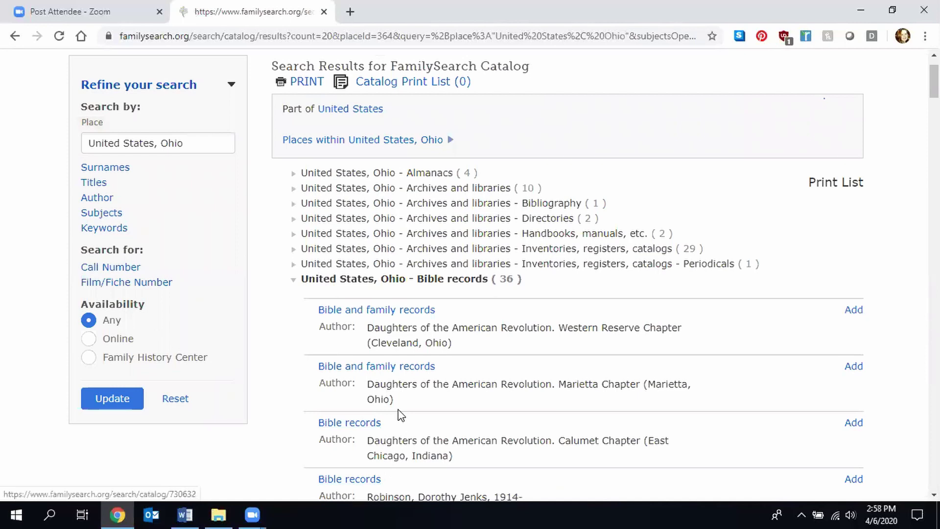
left_click(370, 283)
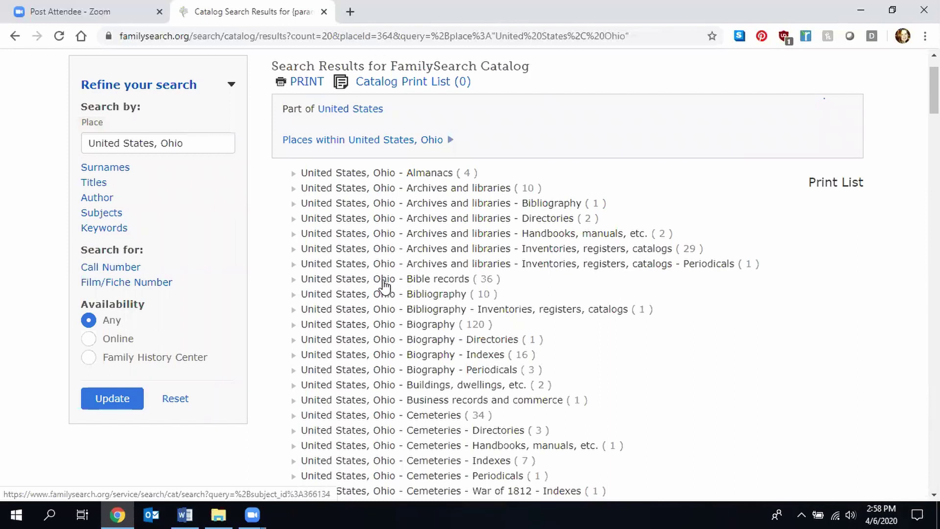
left_click(383, 282)
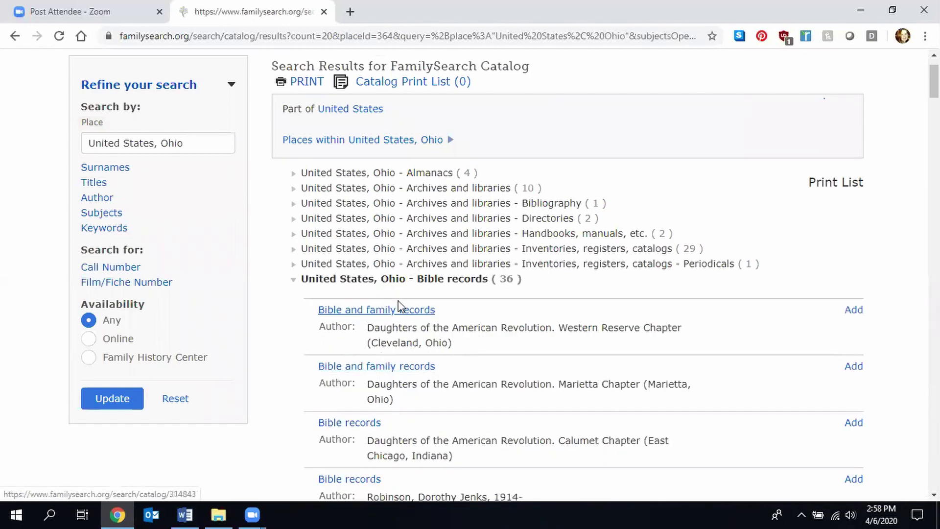
left_click(388, 281)
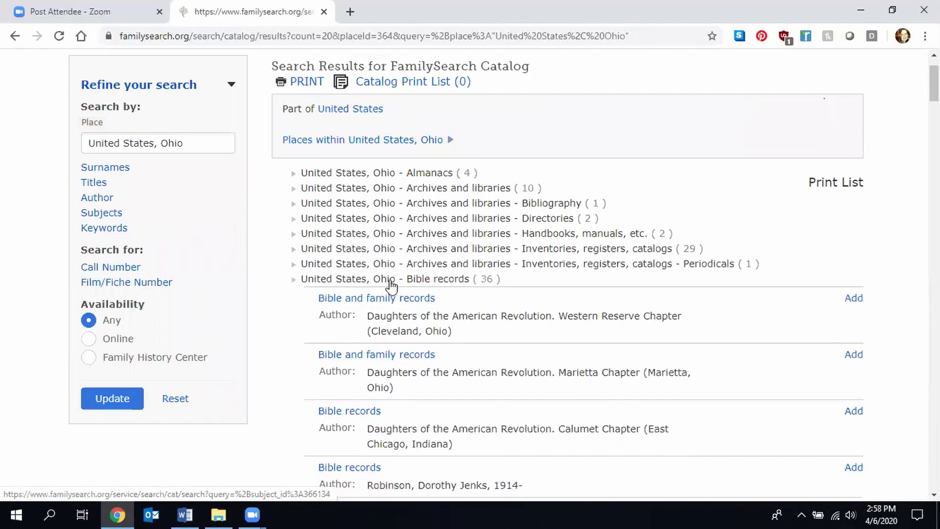
left_click(386, 141)
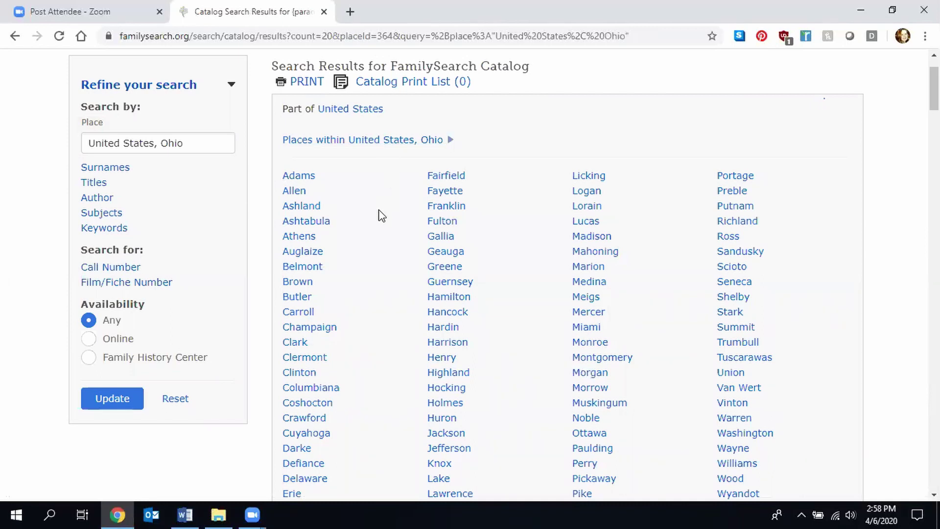
- Open Defiance County's catalog results and expand 'Vital records (17)' to show its birth record titles
left_click(312, 464)
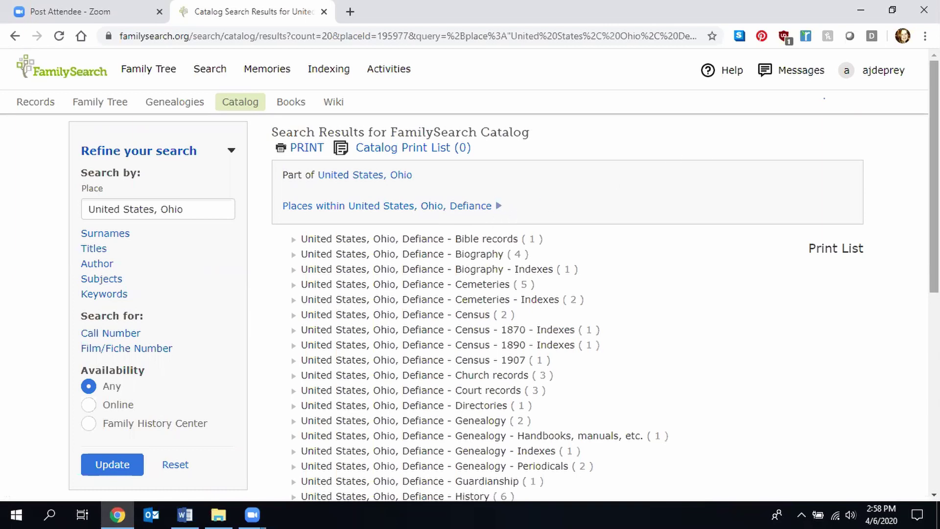
scroll(470, 274, "down", 3)
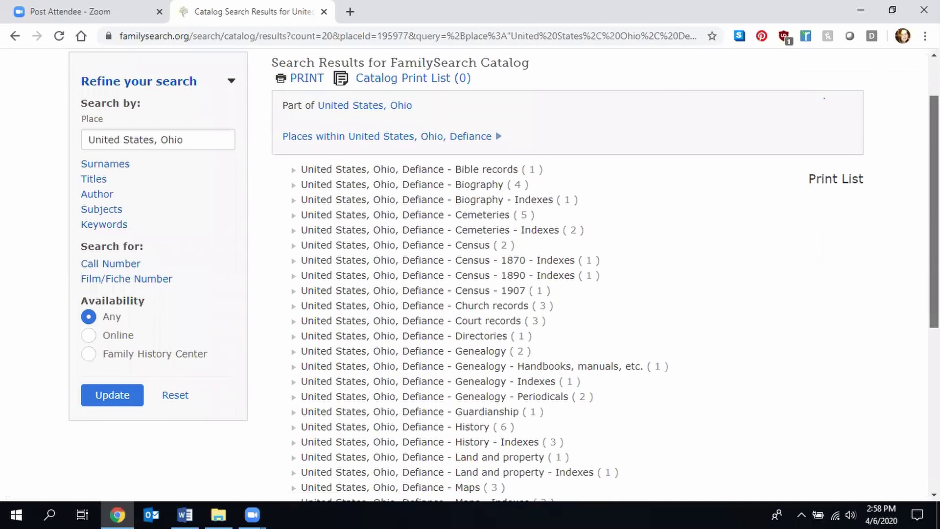
scroll(470, 274, "down", 5)
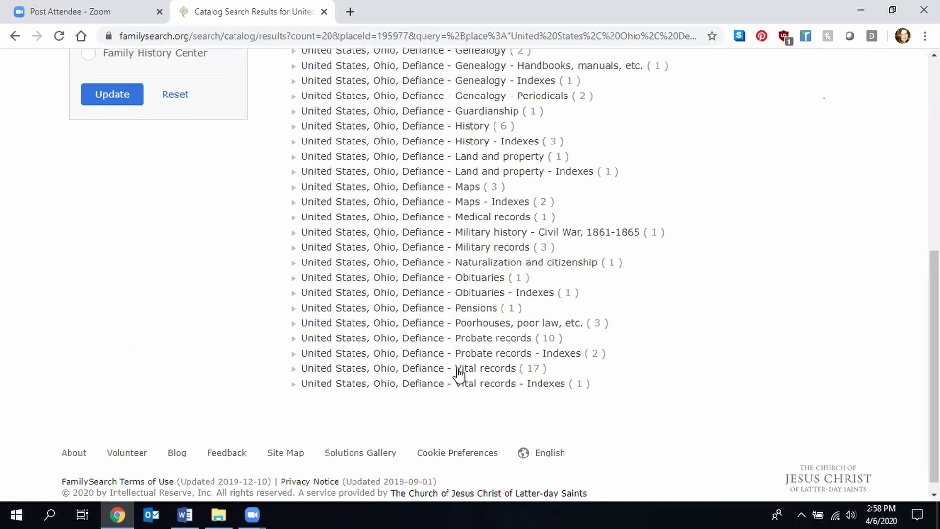
left_click(460, 370)
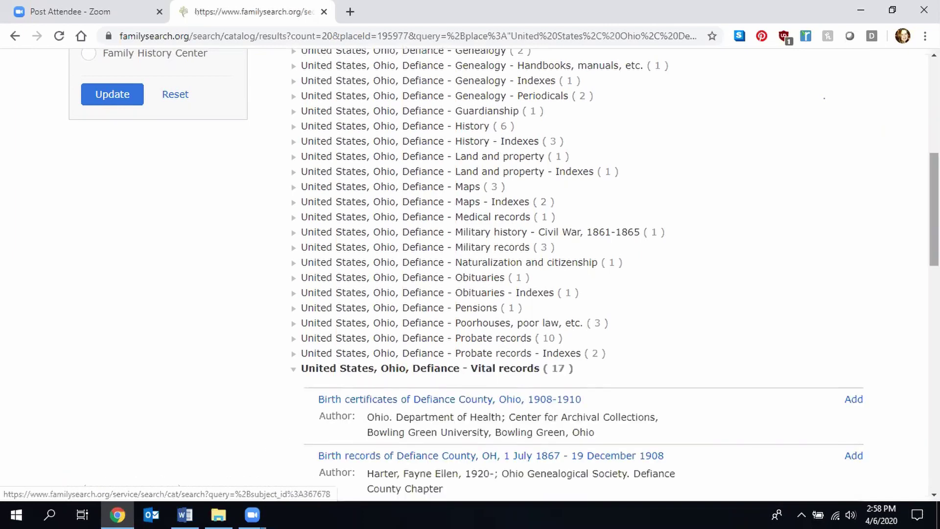
scroll(602, 318, "down", 2)
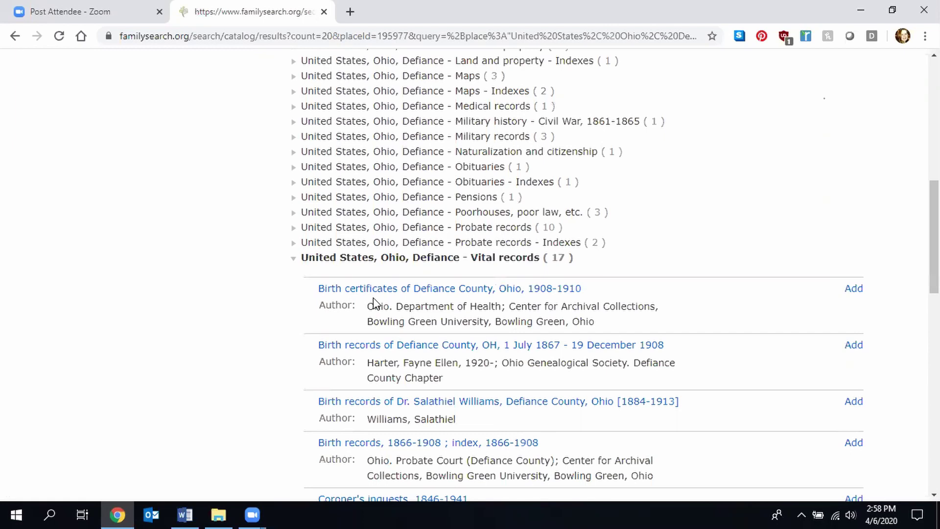
- Open 'Birth certificates of Defiance County, Ohio, 1908-1910' and review its film 2134068 / DGS 5329006 notes
left_click(411, 290)
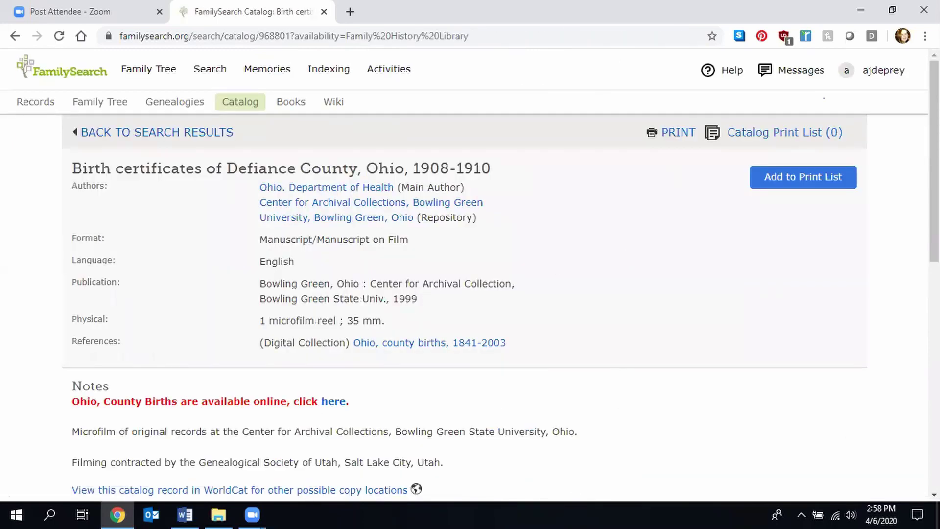
scroll(470, 274, "down", 2)
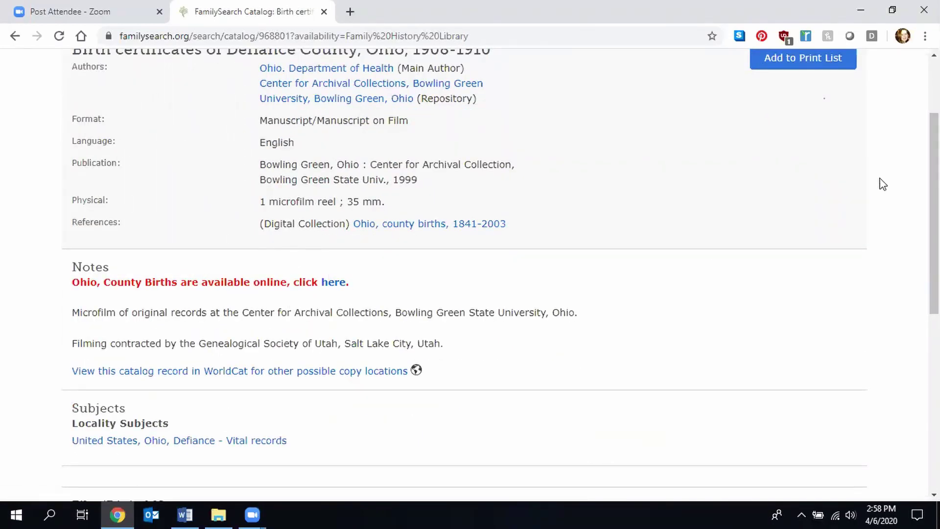
left_click_drag(934, 196, 934, 277)
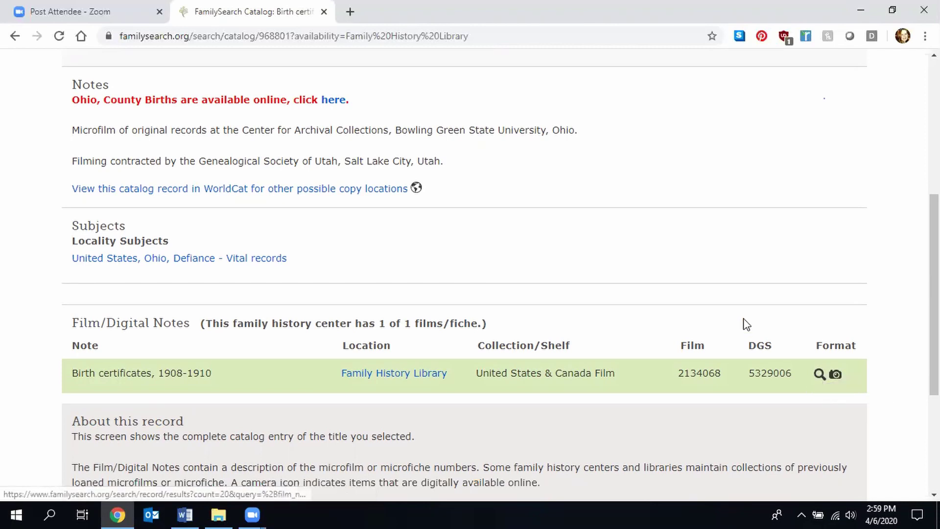
- Return to the Defiance results and open the 'Coroner's inquests, 1846-1941' record's five-film notes table
left_click(14, 39)
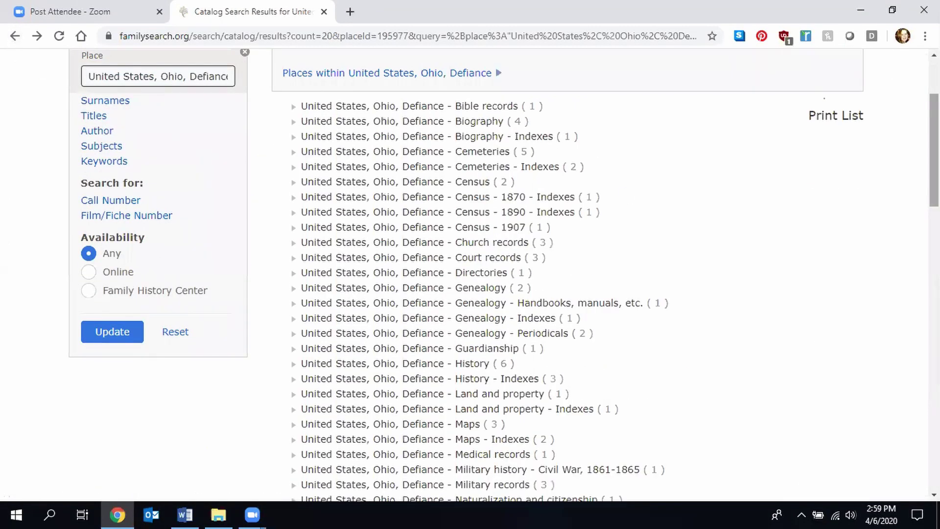
scroll(552, 312, "down", 3)
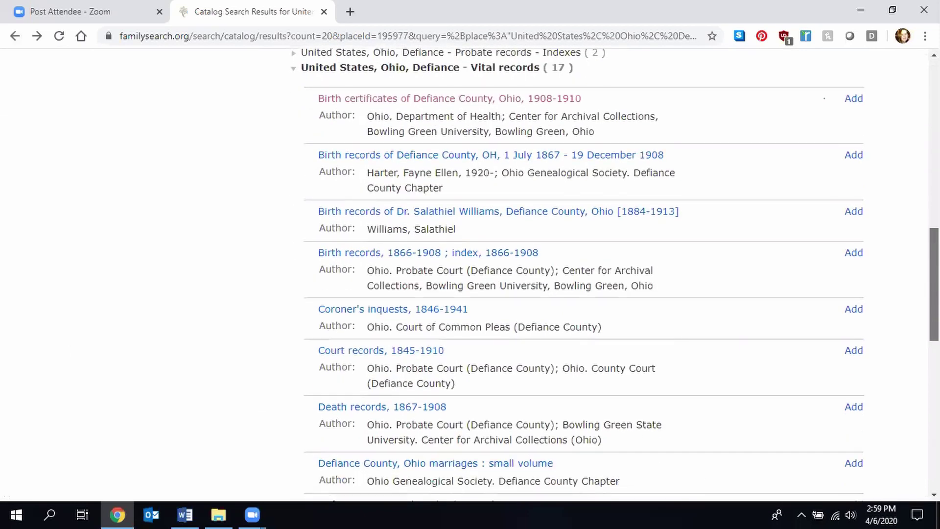
left_click(421, 315)
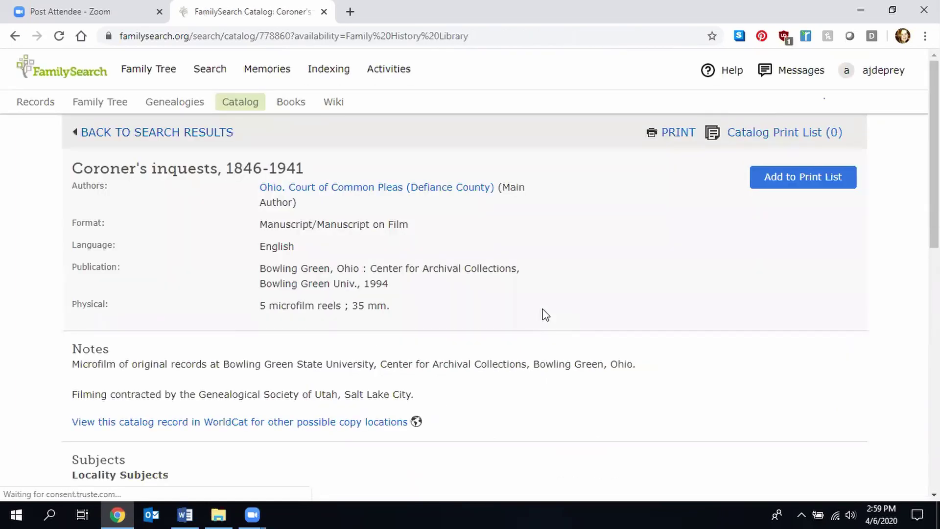
scroll(470, 274, "down", 3)
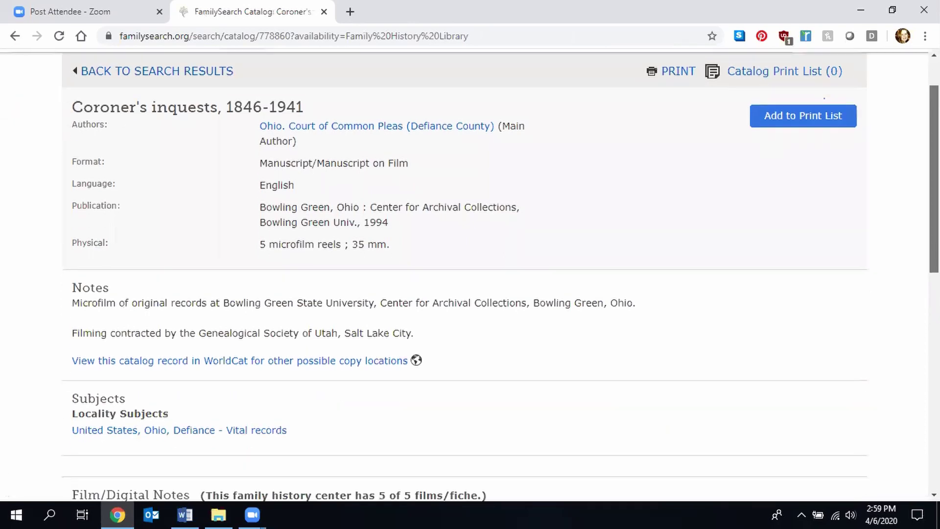
scroll(500, 278, "up", 3)
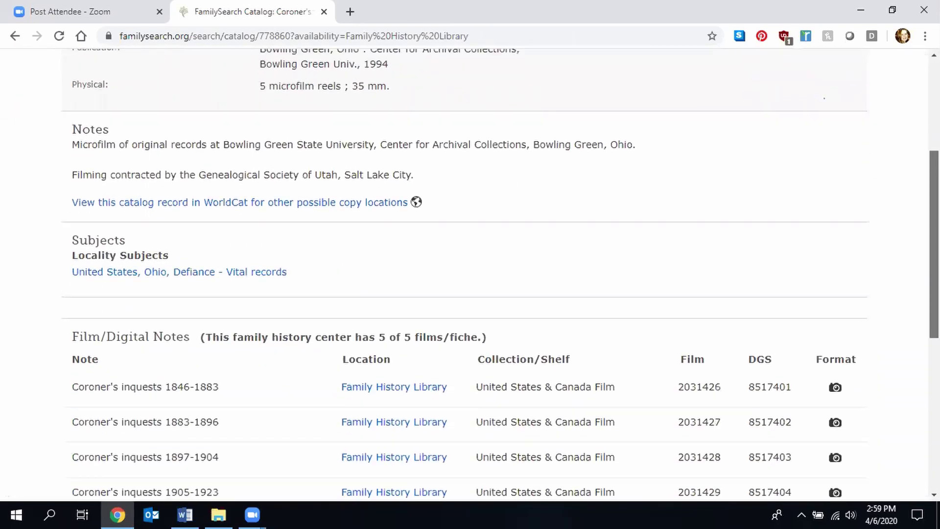
scroll(469, 274, "up", 2)
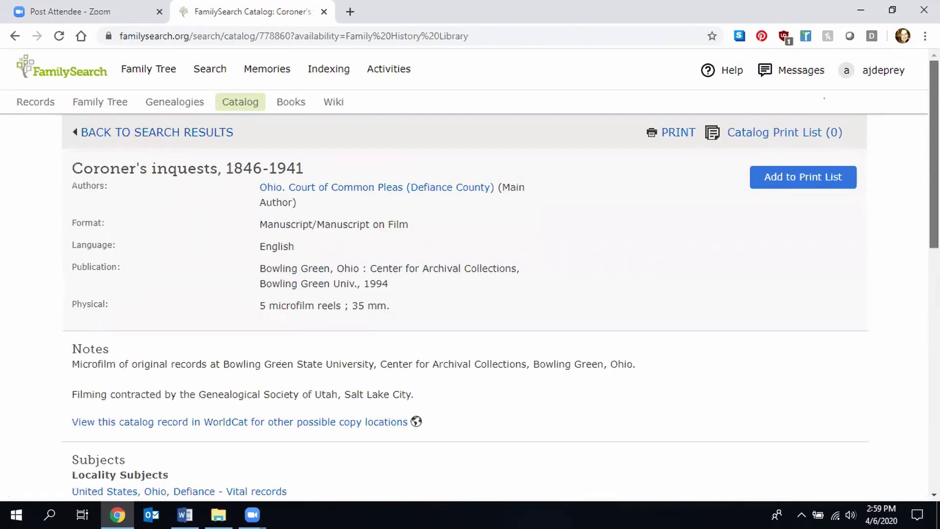
scroll(470, 274, "down", 6)
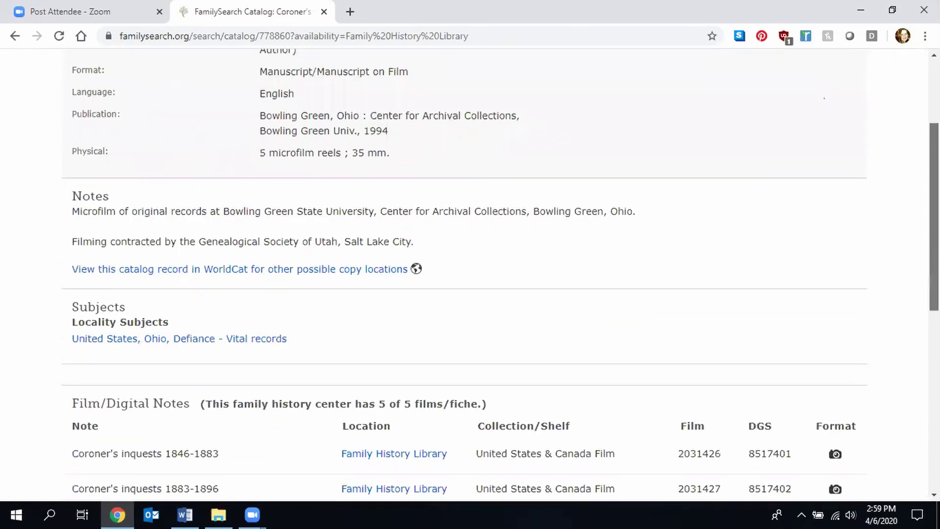
scroll(548, 200, "down", 1)
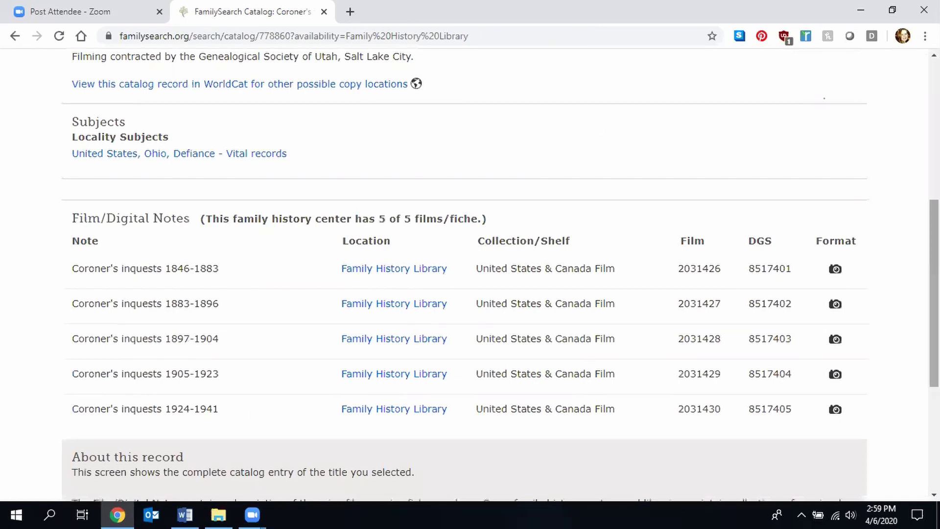
left_click_drag(934, 294, 934, 307)
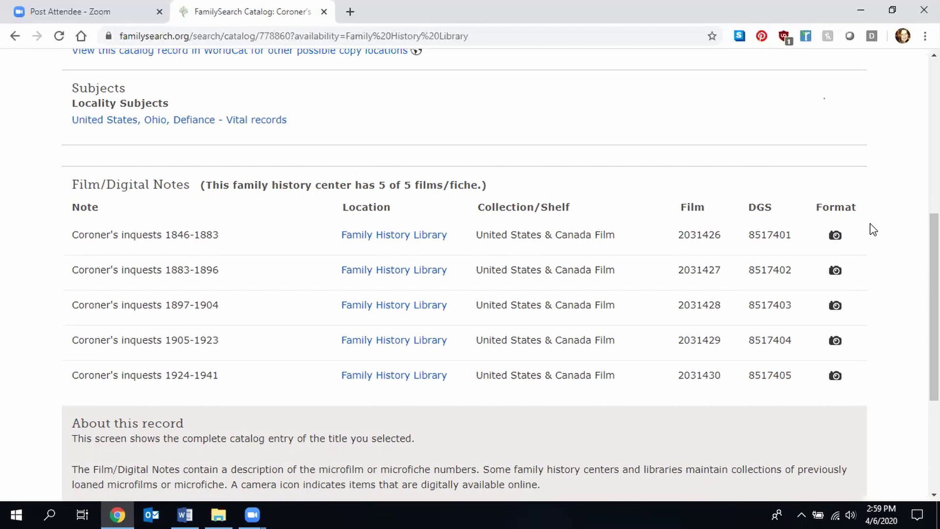
- Open the 1846-1883 film 2031426 images and read image 7 full-size
left_click(836, 237)
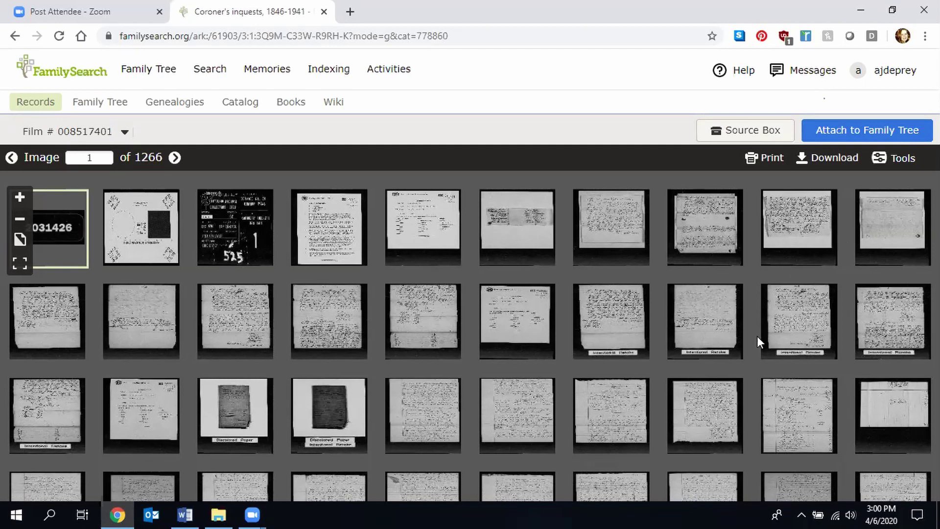
left_click(612, 225)
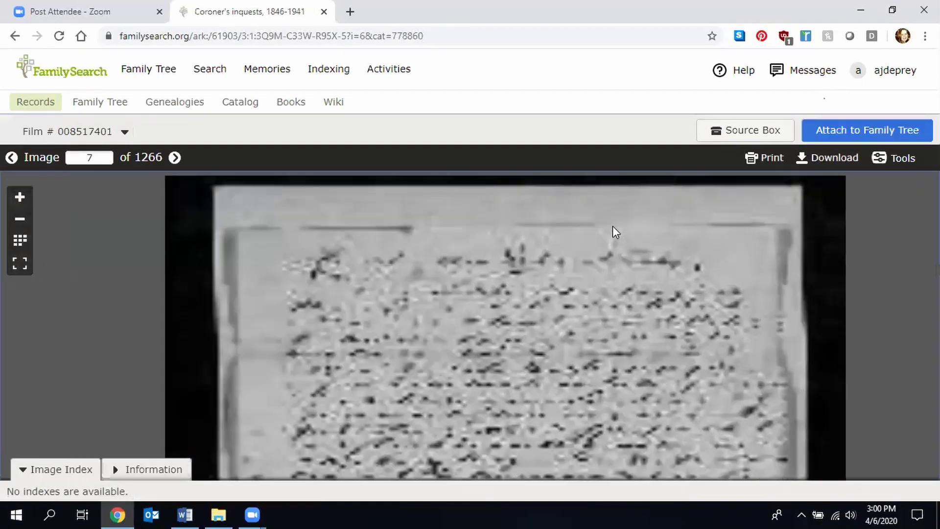
left_click_drag(618, 296, 606, 243)
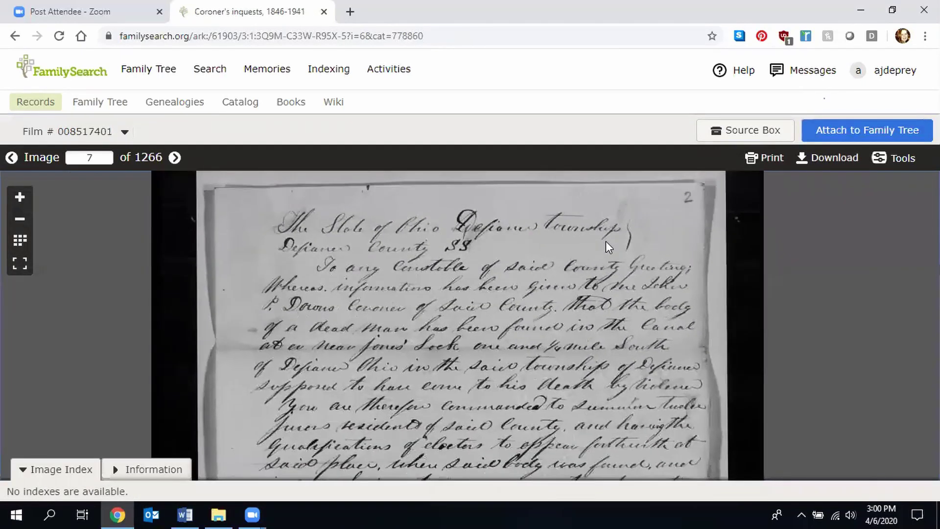
left_click_drag(415, 419, 421, 247)
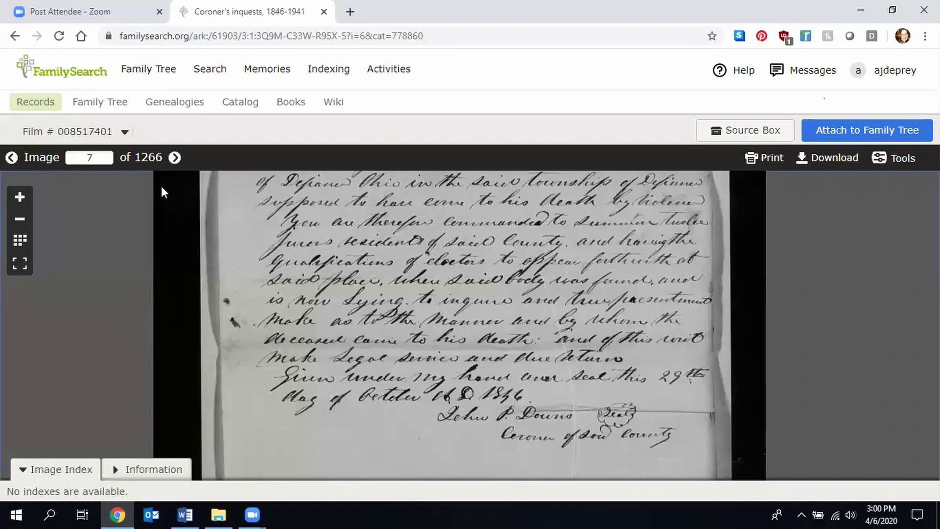
- Advance to image 9, then return to the film's thumbnail grid
left_click(174, 157)
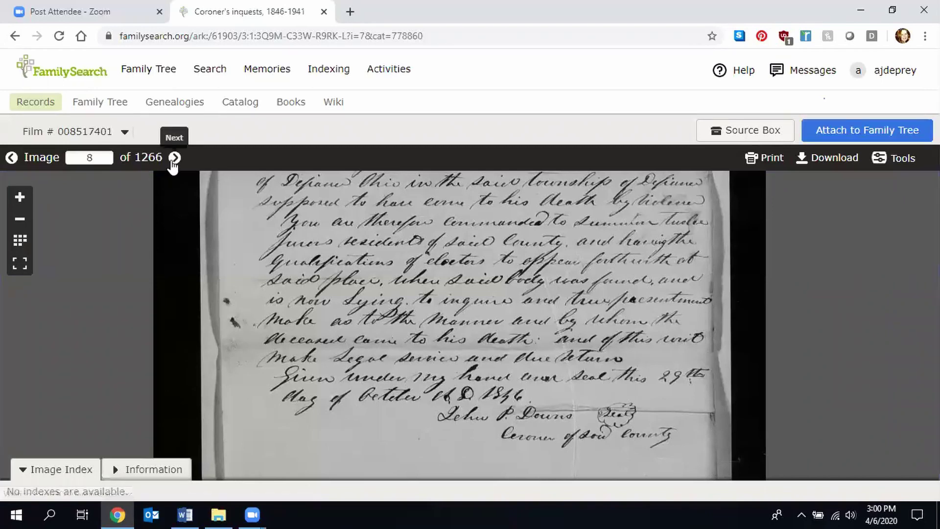
left_click(174, 158)
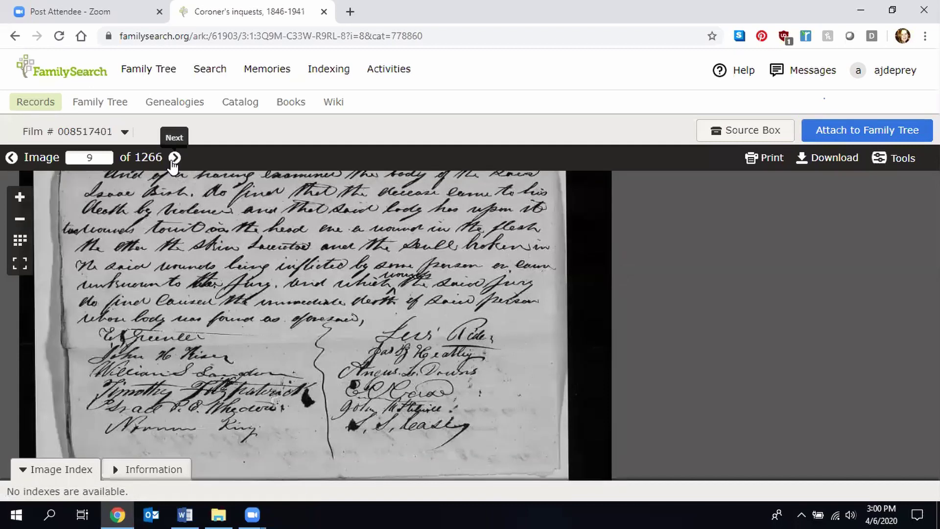
left_click(19, 240)
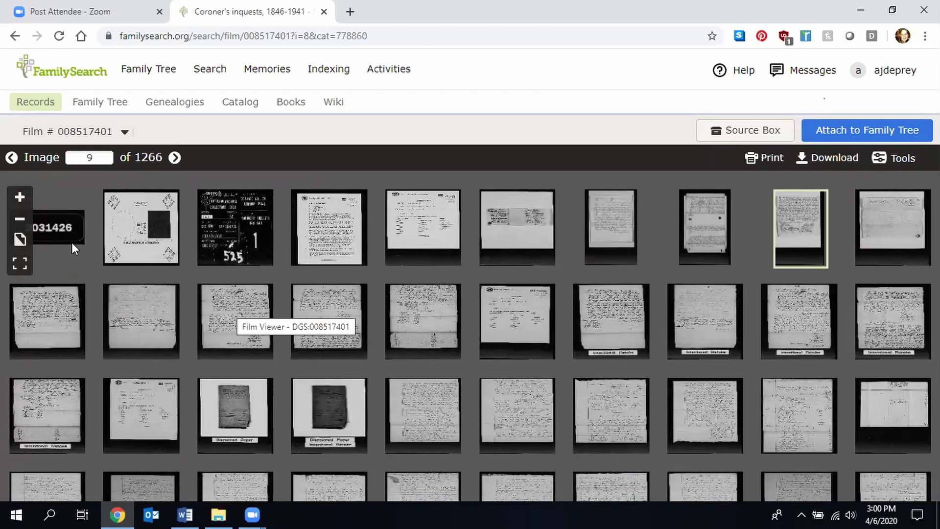
- Jump to image 500 of the film and read the handwritten testimony, zooming out to the page bottom
double_click(74, 157)
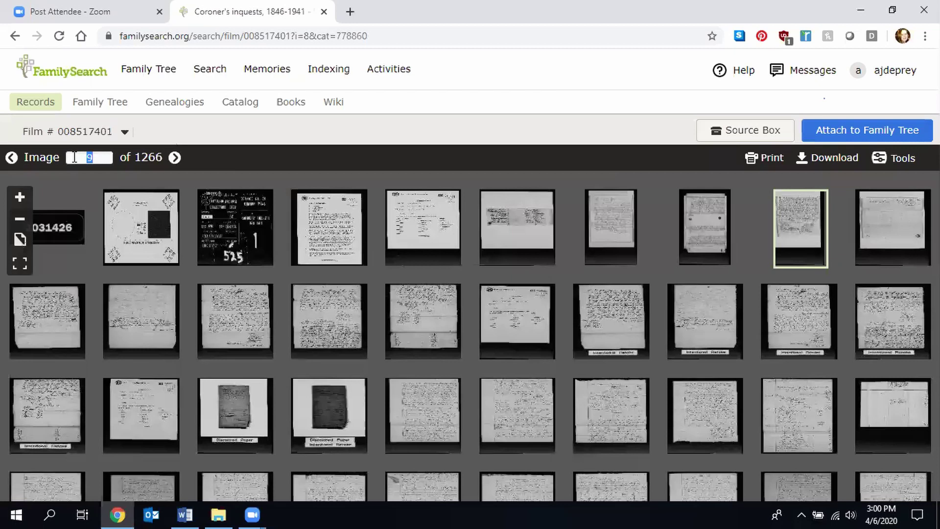
type("500")
key("Return")
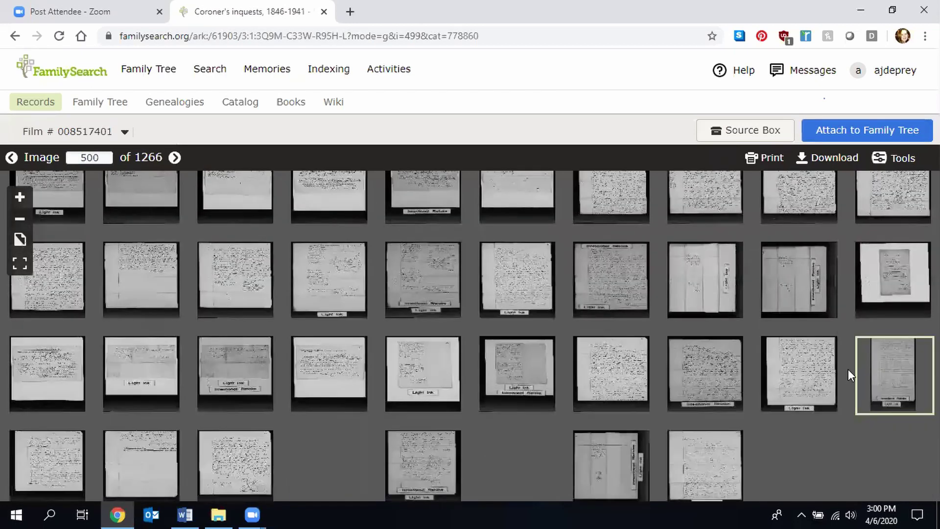
left_click(886, 375)
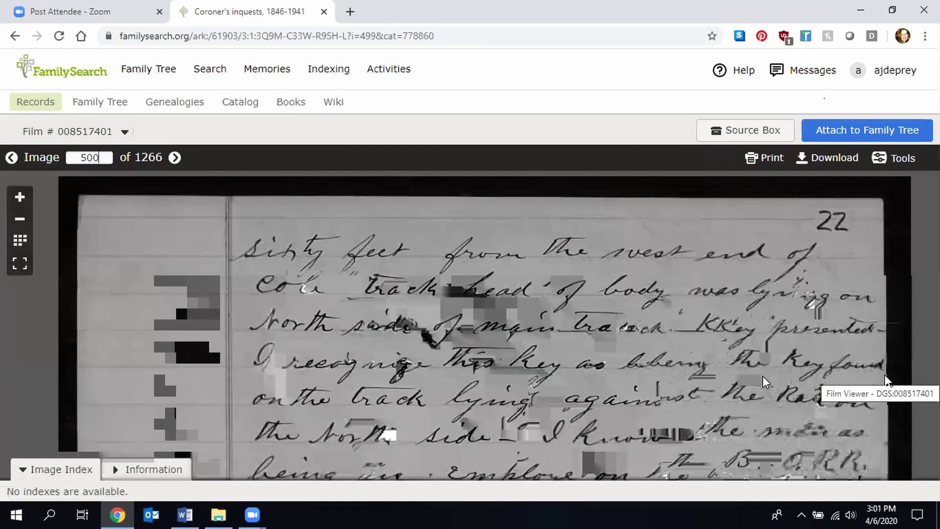
left_click_drag(716, 392, 697, 255)
left_click_drag(647, 377, 636, 222)
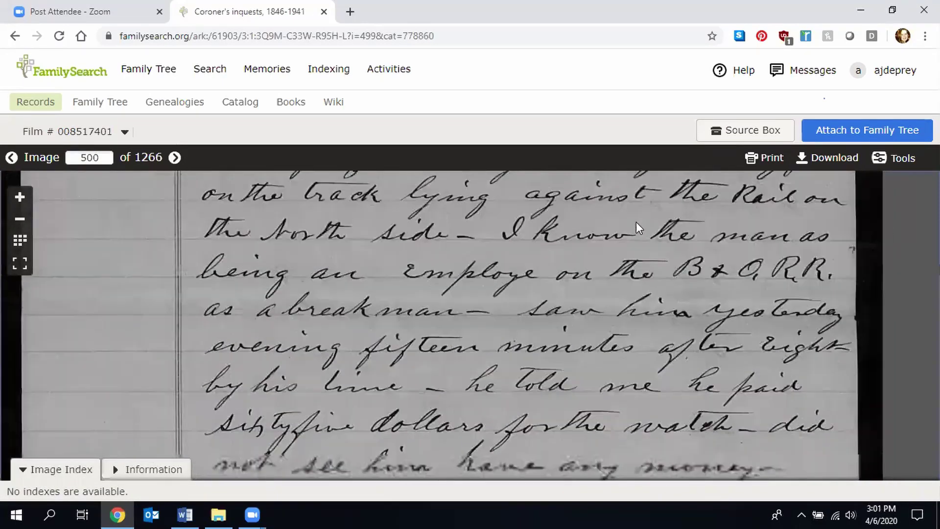
left_click_drag(644, 357, 659, 235)
left_click_drag(623, 392, 600, 277)
left_click(20, 218)
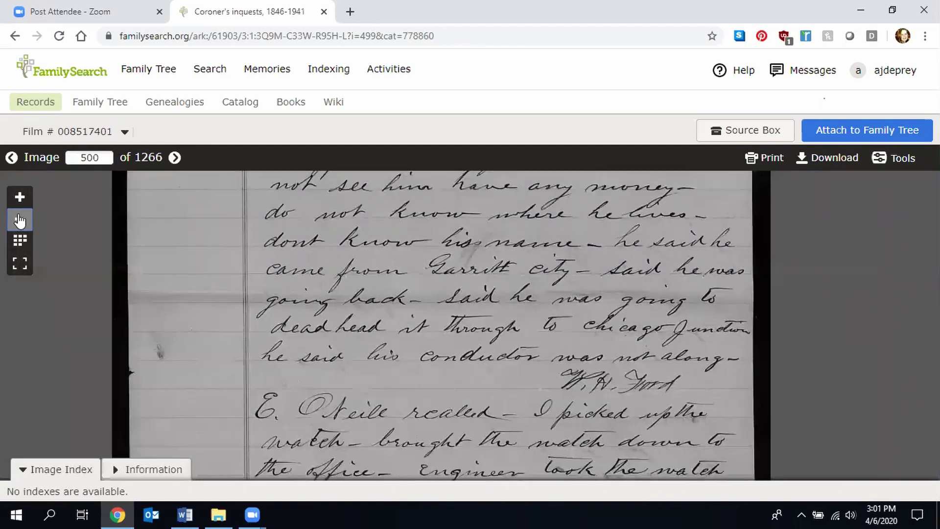
left_click_drag(319, 259, 319, 197)
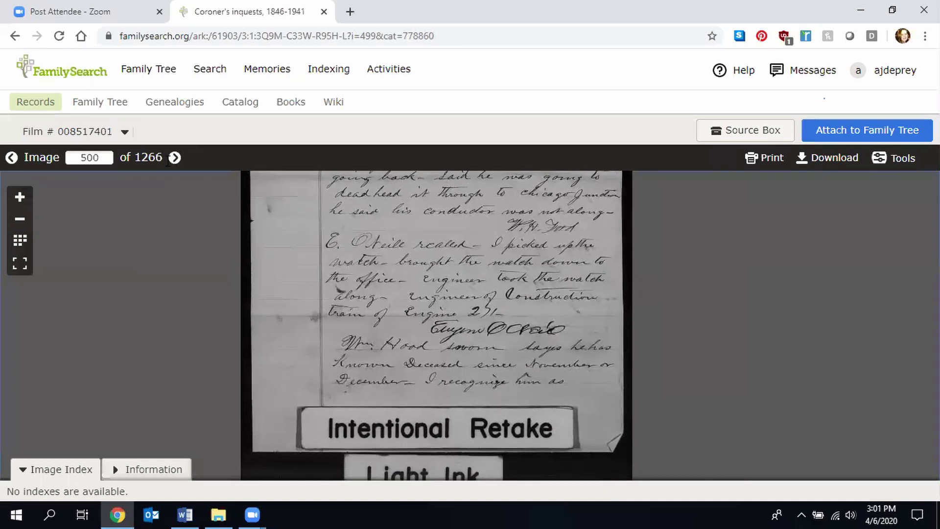
- Read forward through images 501 and 502 to image 503, the Verdict page
left_click(175, 157)
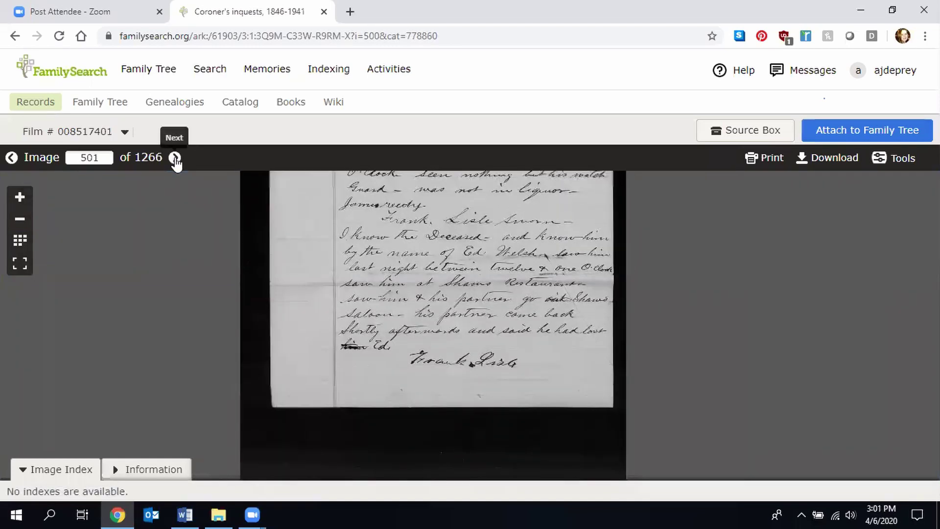
left_click_drag(315, 238, 318, 447)
left_click_drag(352, 321, 356, 386)
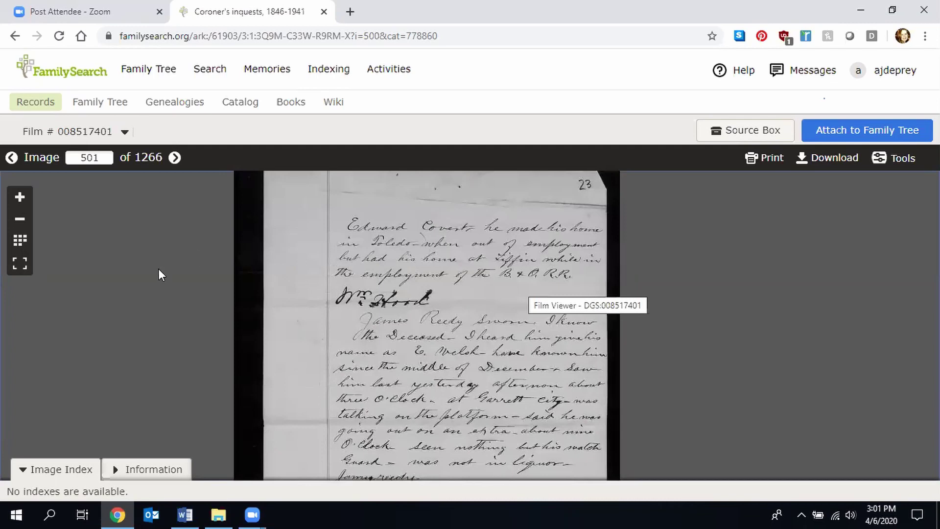
left_click(174, 158)
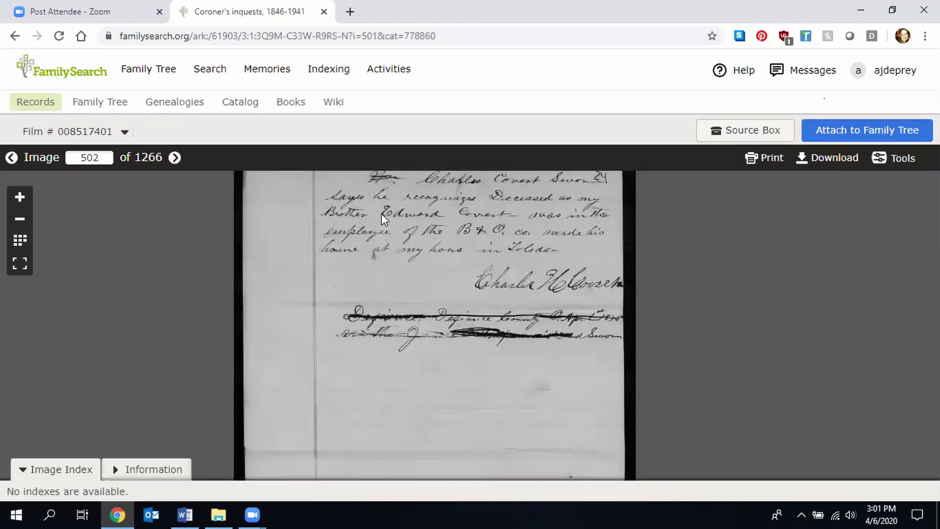
left_click_drag(381, 213, 386, 271)
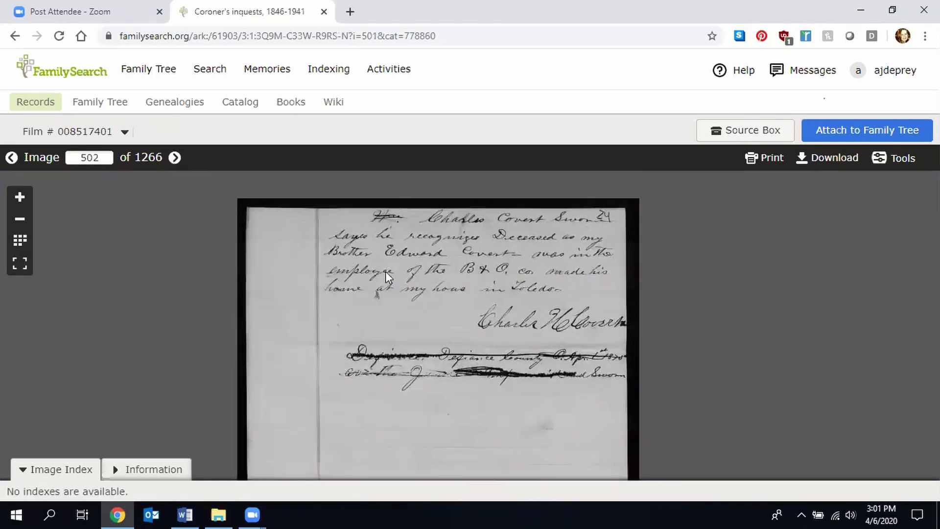
left_click(174, 157)
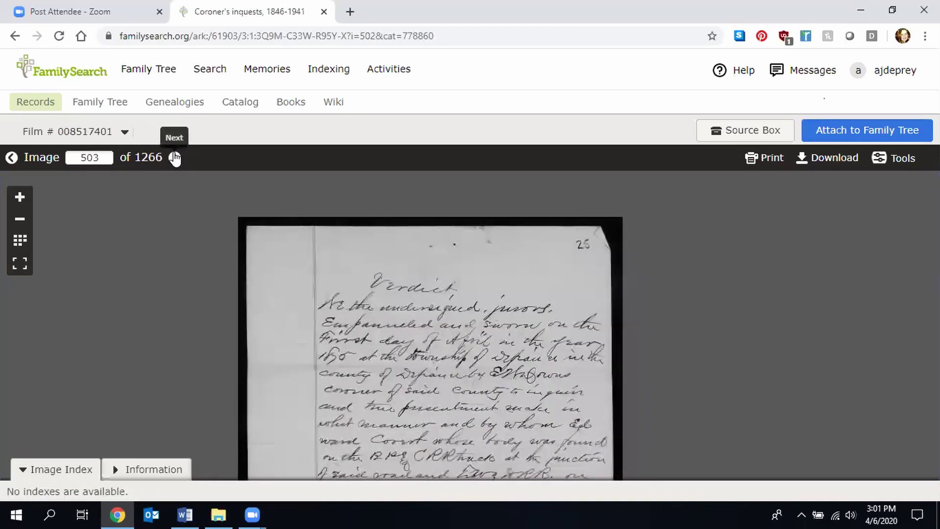
left_click_drag(417, 332, 429, 262)
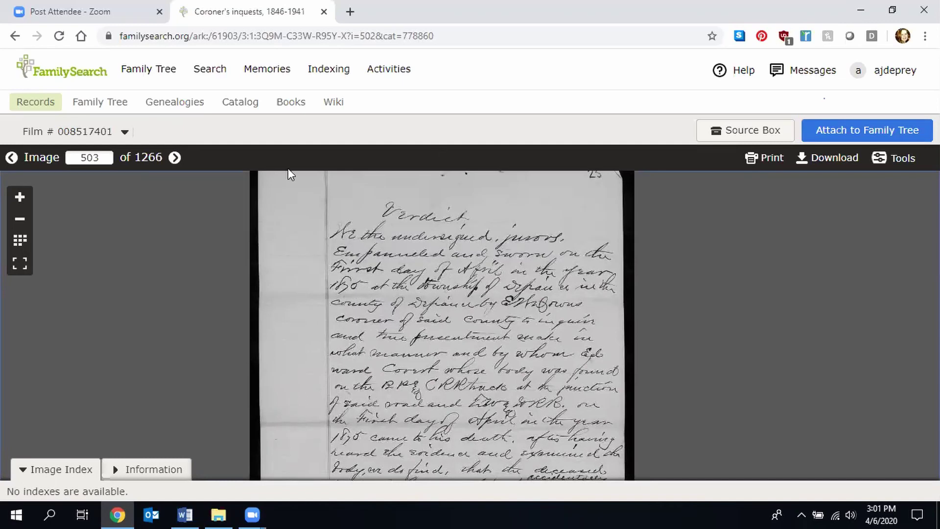
- Go back to the Defiance County results, expand its places list, and open the Defiance city listings
left_click(16, 38)
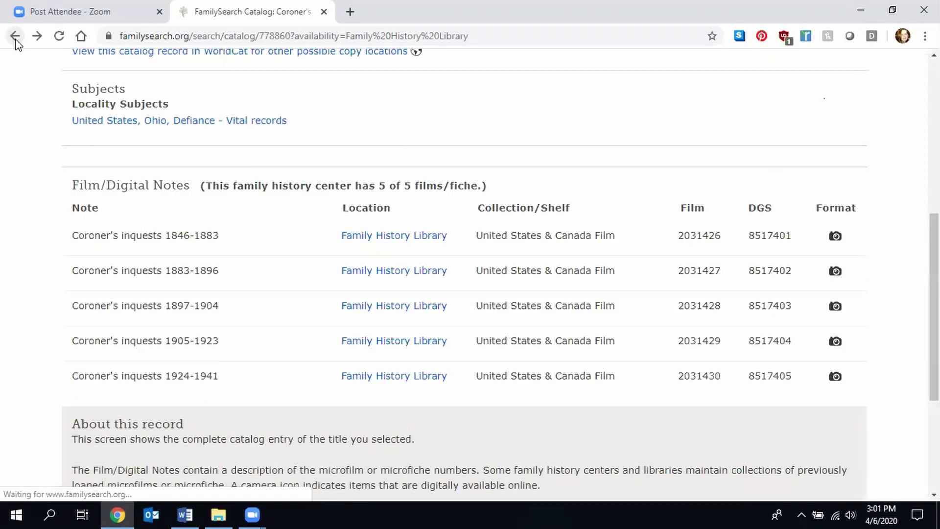
left_click(15, 38)
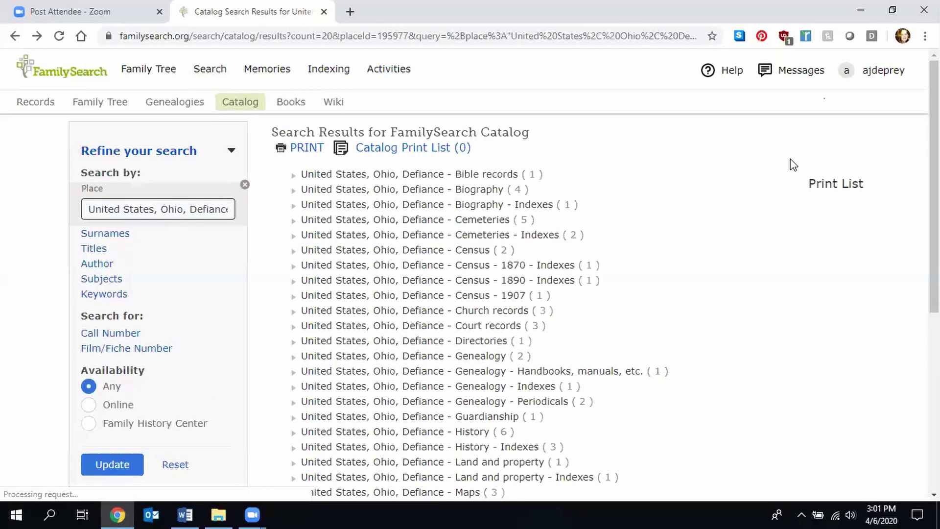
left_click(437, 206)
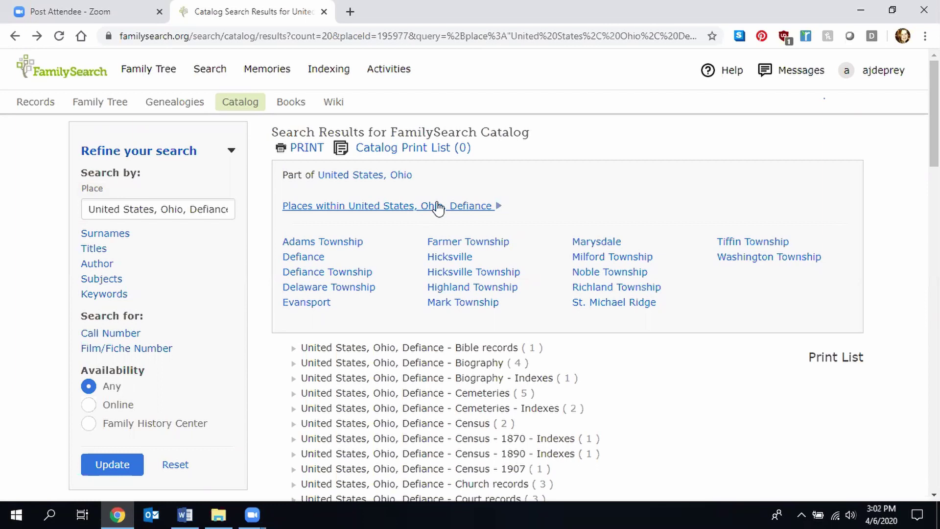
left_click(306, 258)
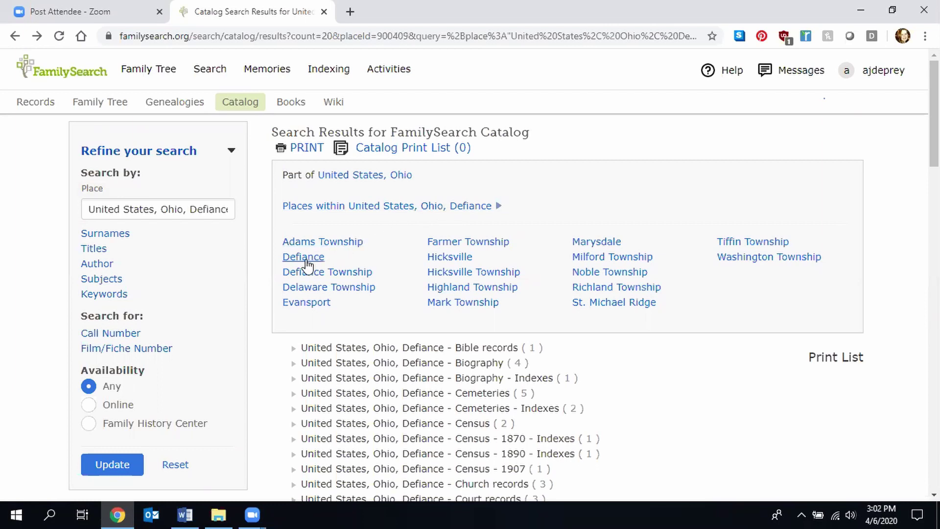
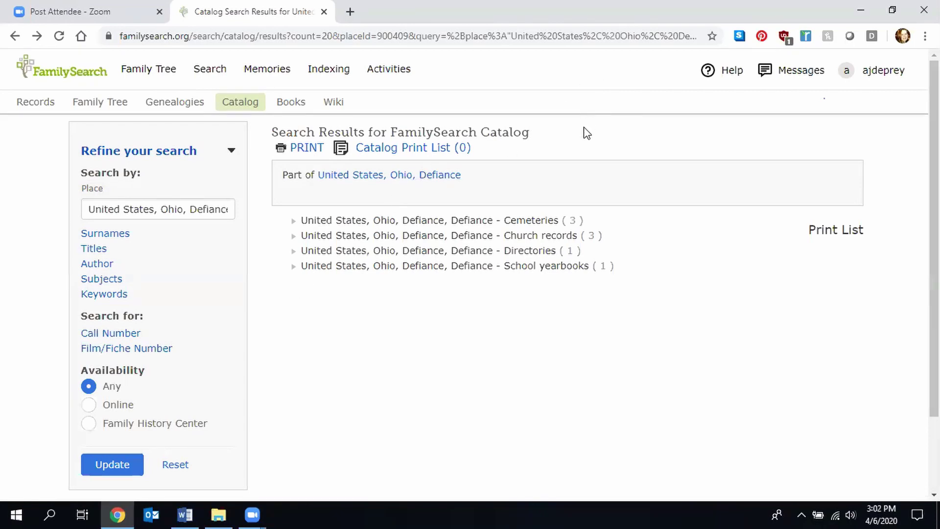
- Open the 'Church records, 1836-1897' entry under Church records and view its four microfilm items
left_click(511, 240)
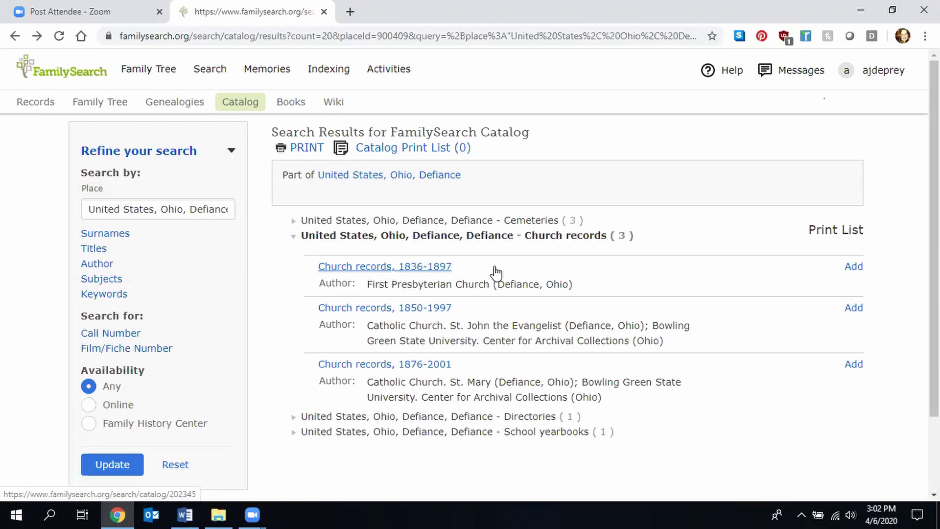
left_click(432, 267)
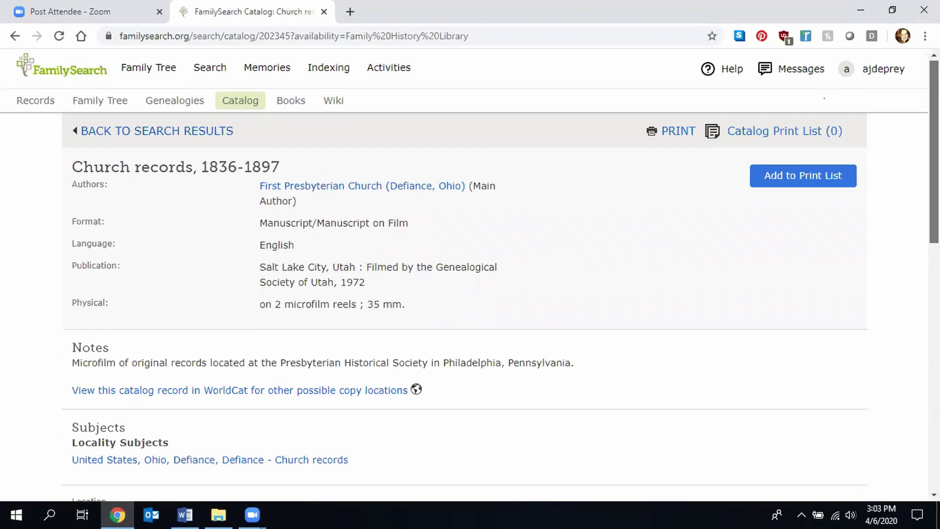
scroll(470, 274, "down", 6)
scroll(470, 274, "down", 2)
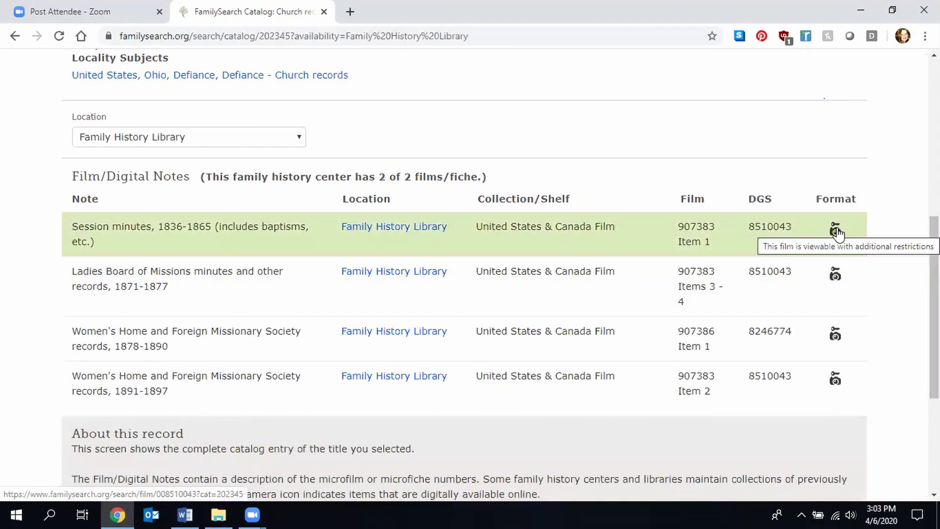
- Find that session minutes film 8510043 needs a family history center, then return to the Defiance results
left_click(837, 231)
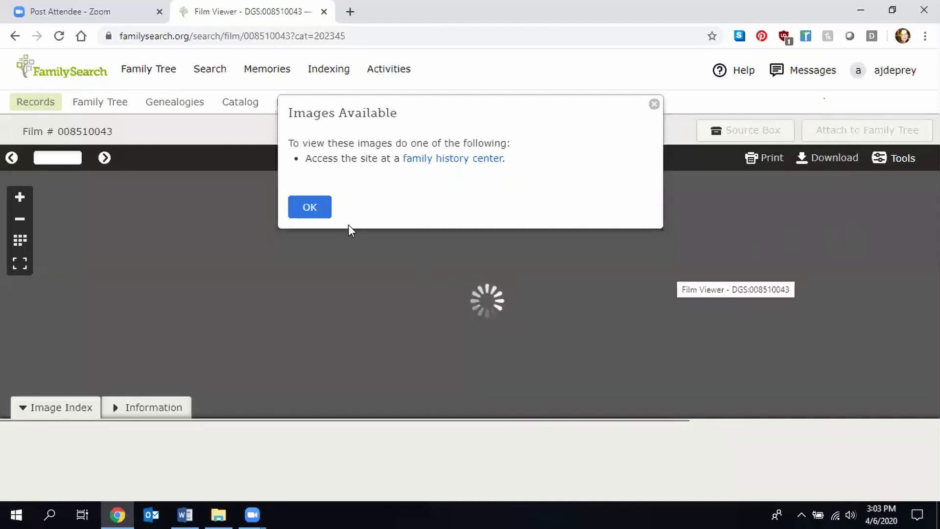
left_click(313, 210)
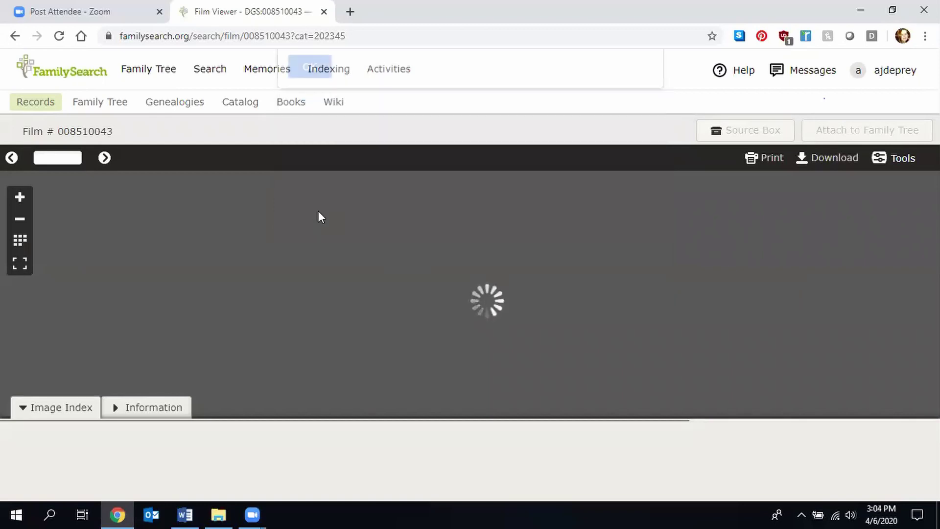
left_click(15, 36)
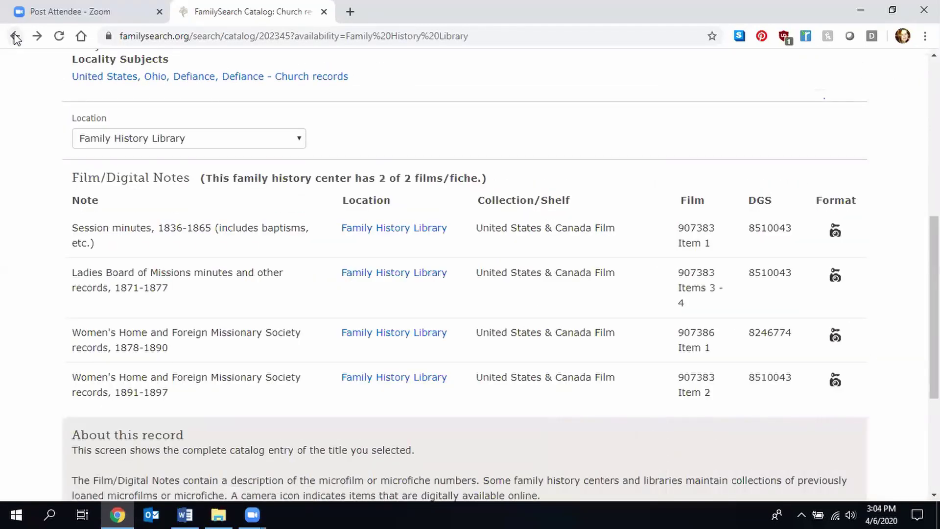
left_click(15, 37)
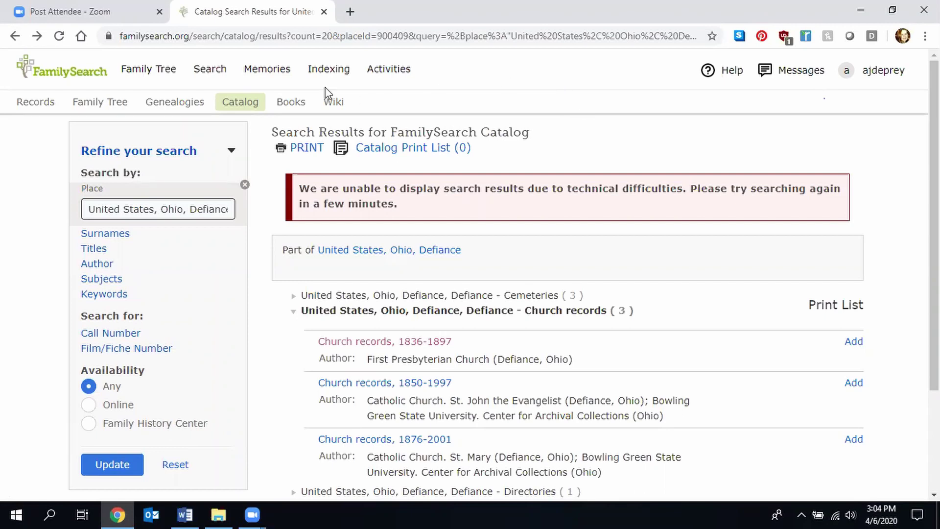
- Run a catalog search with France as the place
left_click(212, 71)
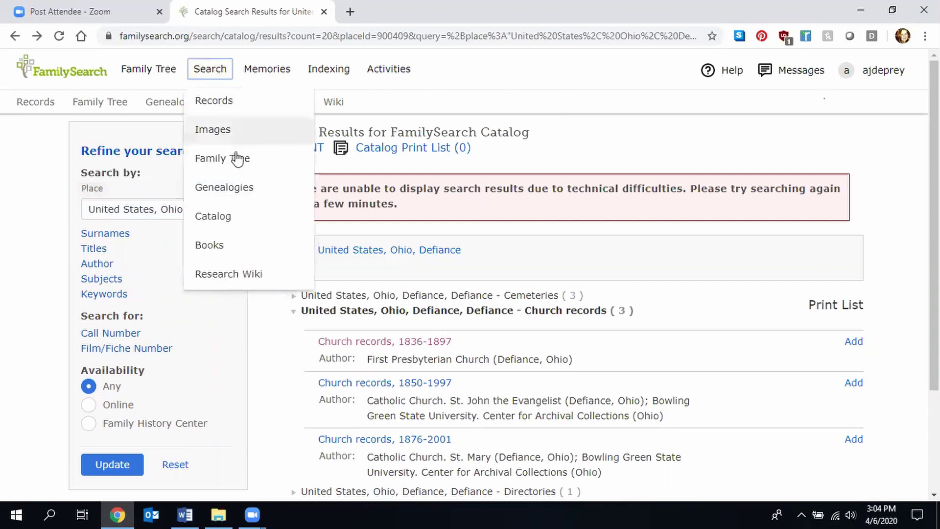
left_click(240, 216)
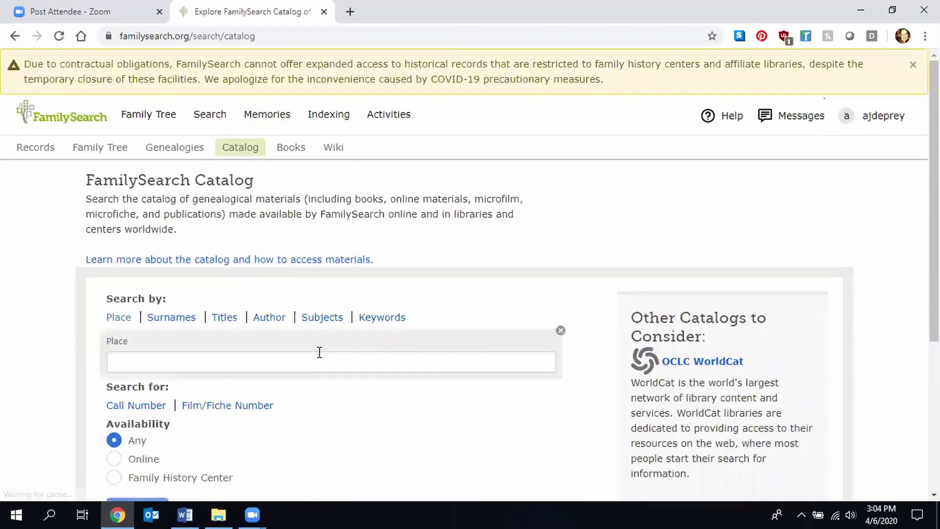
left_click(256, 362)
type("Fran")
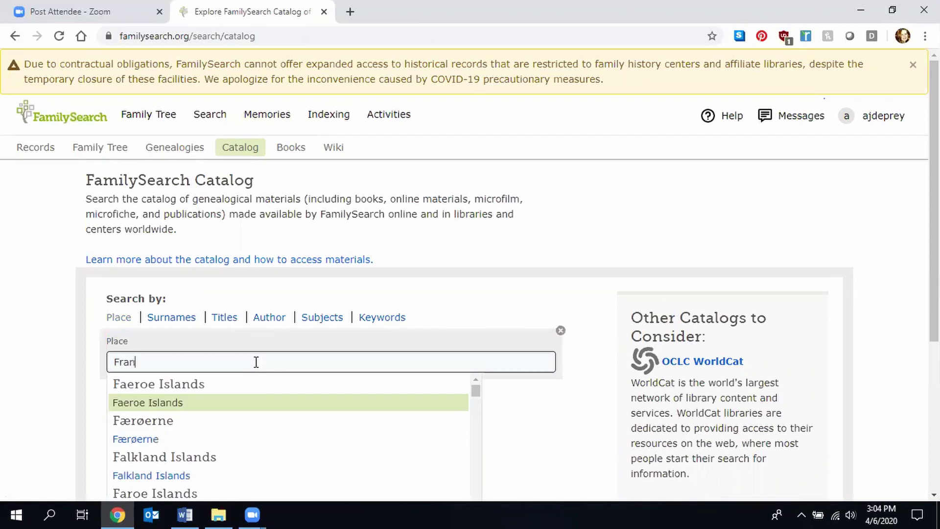
type("ce")
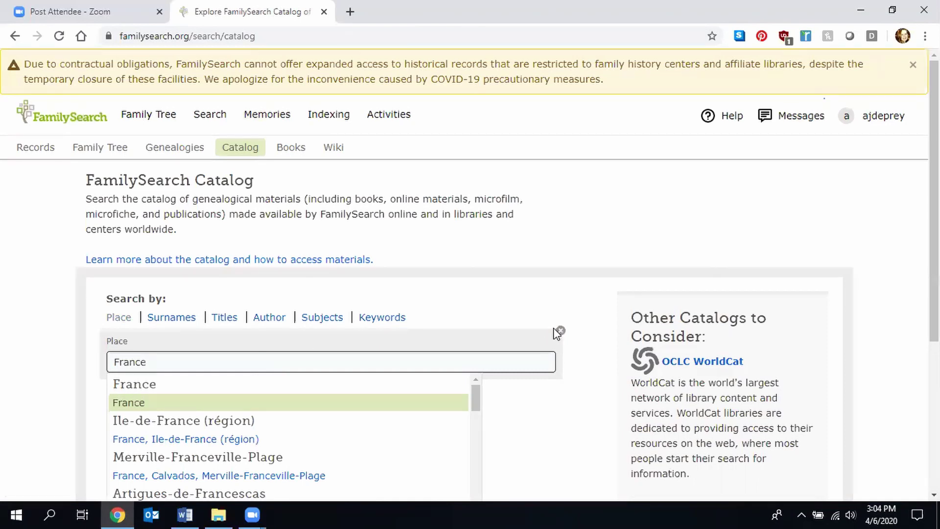
key("Escape")
scroll(877, 220, "down", 2)
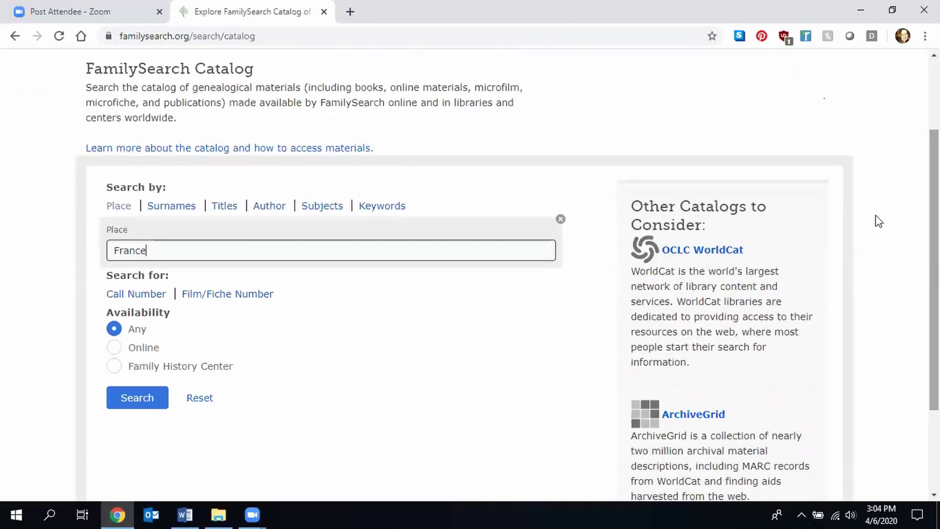
key("Return")
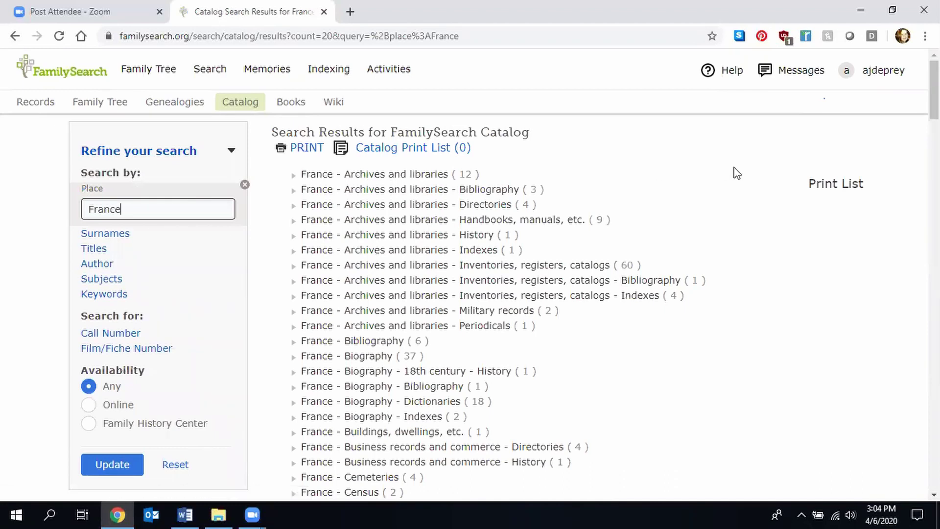
- Expand the France - Church history subject to list its 57 titles
key("Page_Down")
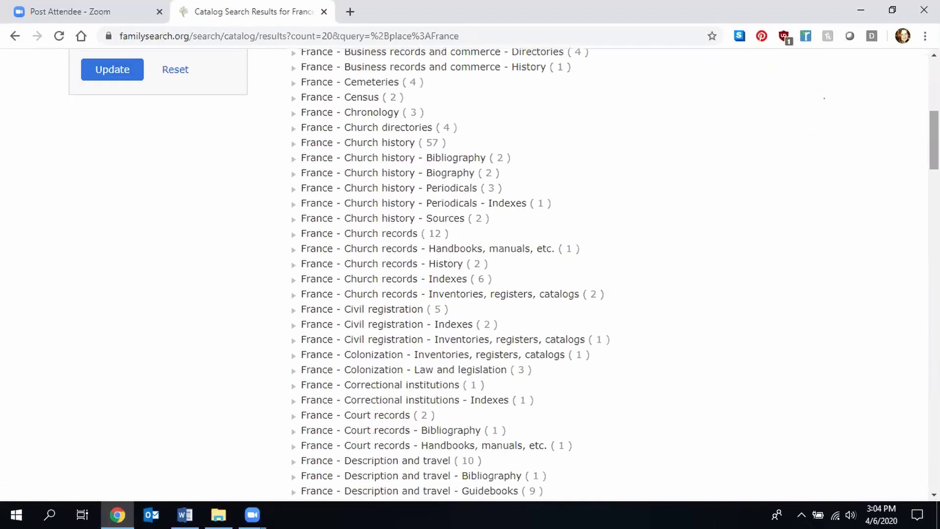
scroll(441, 284, "up", 2)
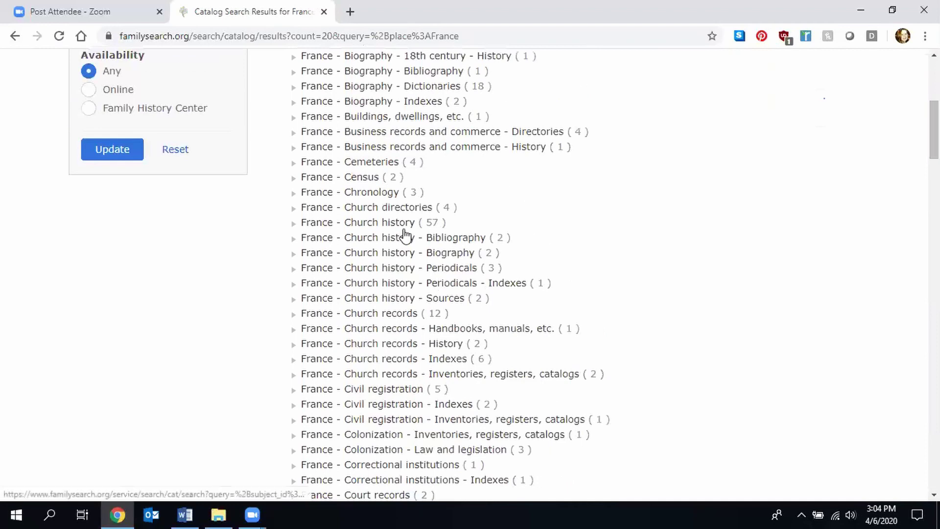
left_click(390, 226)
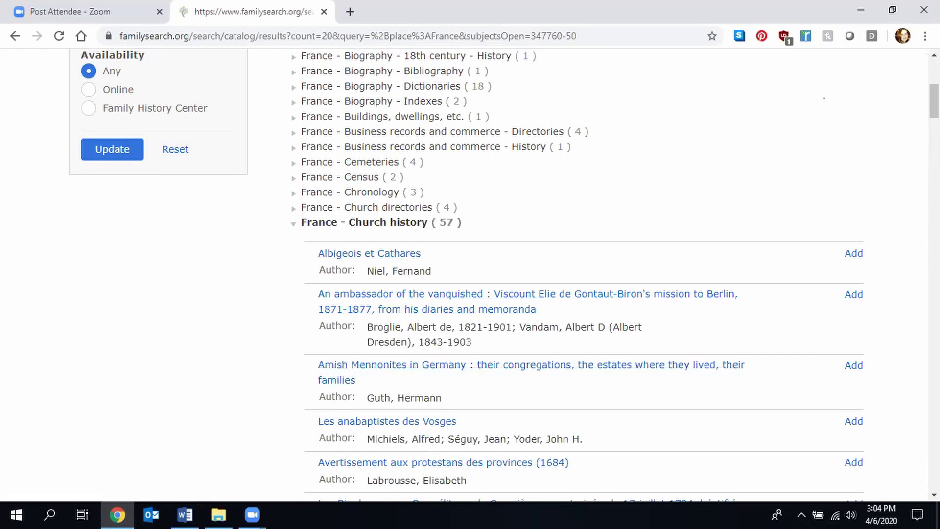
scroll(503, 272, "down", 6)
scroll(503, 272, "down", 8)
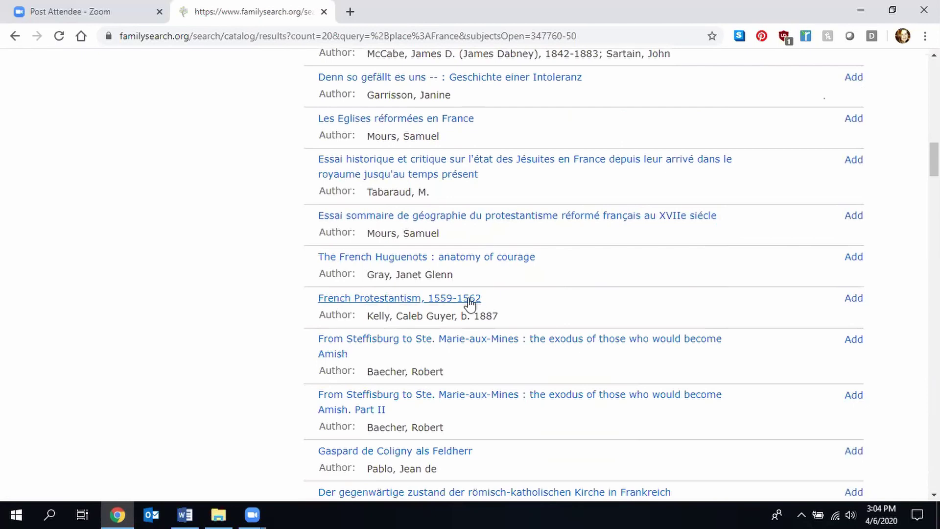
- Open the French Protestantism, 1559-1562 catalog entry
left_click(470, 300)
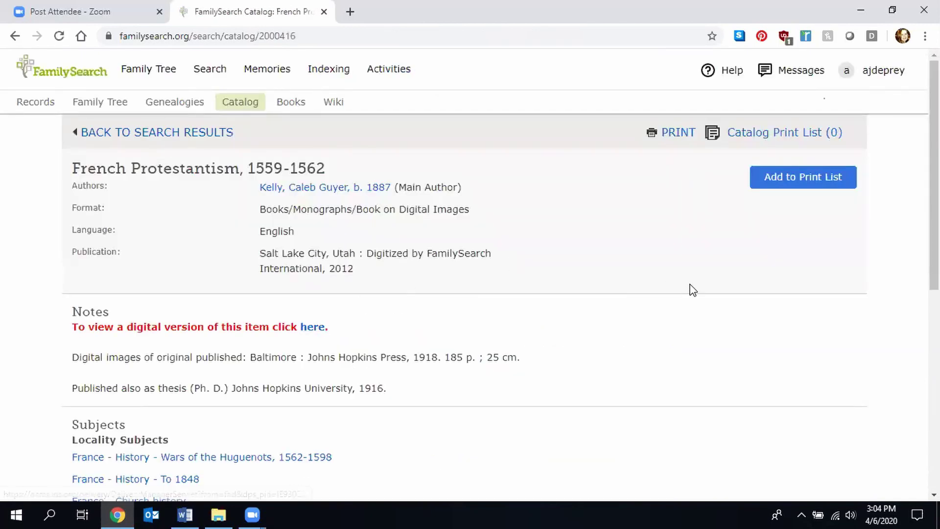
scroll(470, 278, "down", 7)
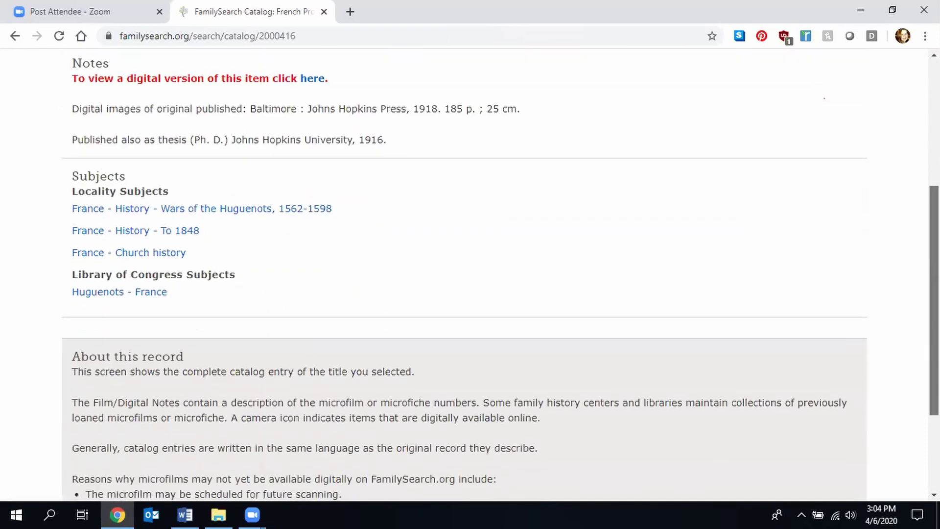
scroll(470, 278, "up", 3)
scroll(397, 301, "up", 4)
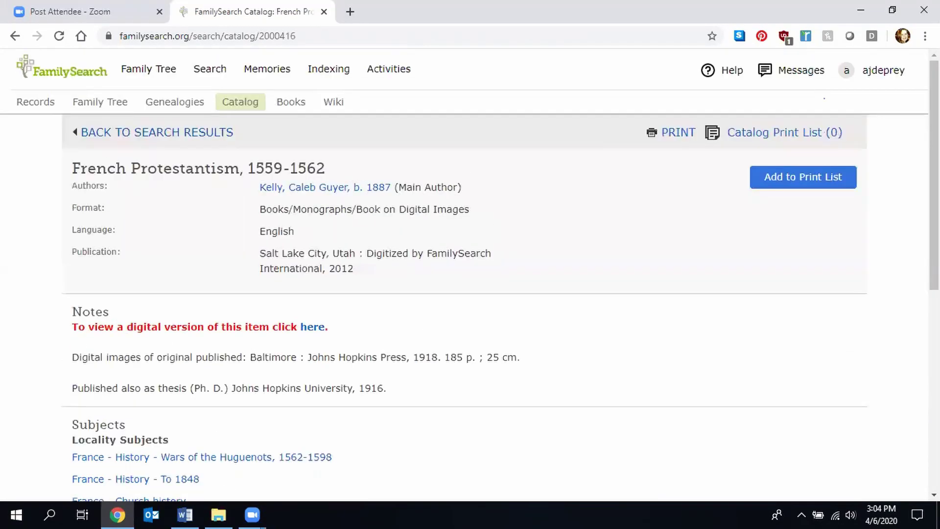
- View the digitized book's details with 200 public pages in a new tab, then close that tab
left_click(312, 328)
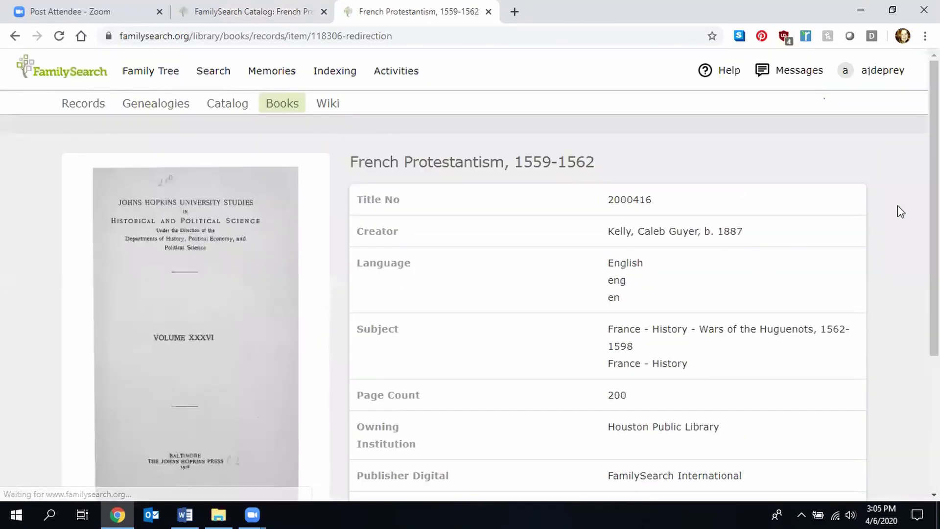
scroll(901, 211, "down", 3)
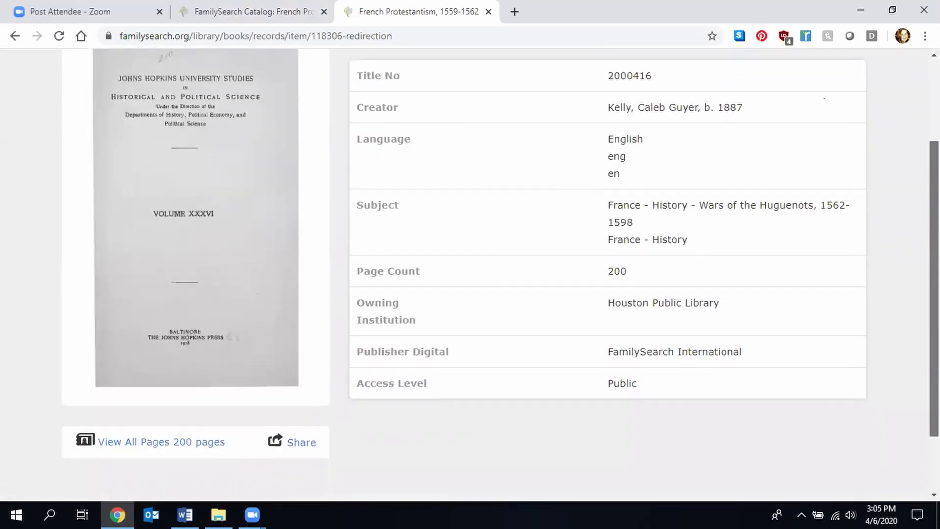
scroll(500, 257, "up", 2)
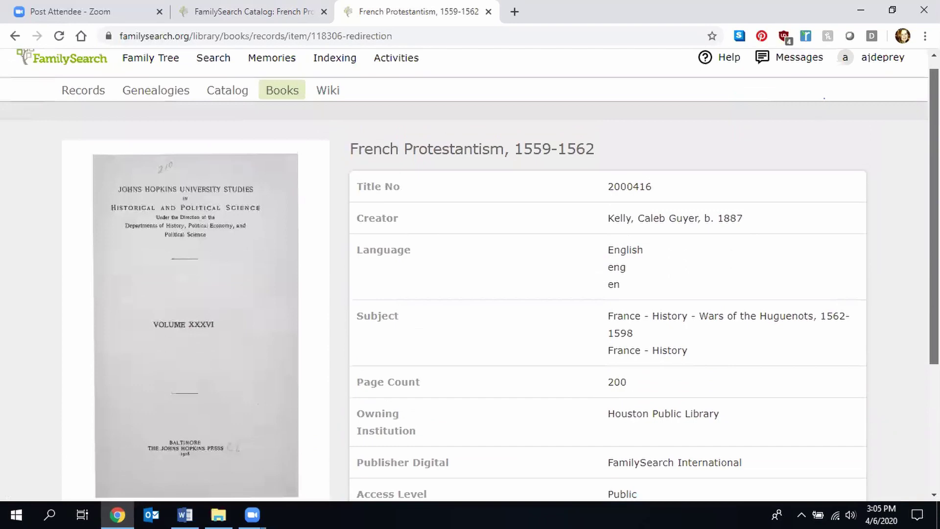
scroll(566, 336, "down", 2)
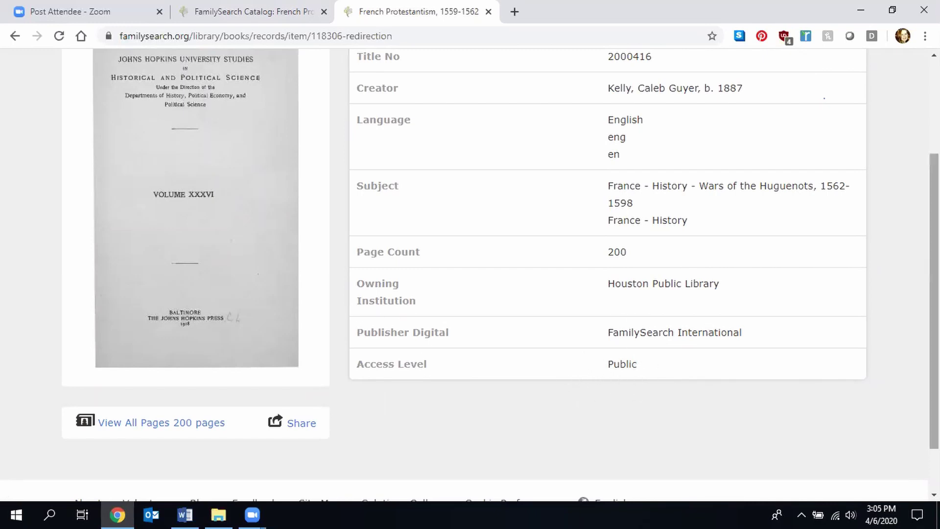
left_click(14, 39)
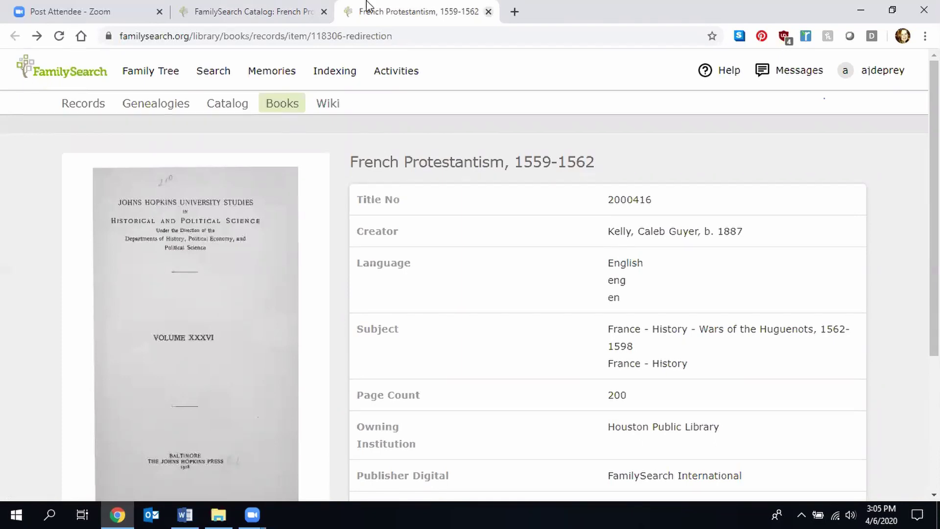
middle_click(367, 6)
- Change the catalog search place from France to Germany
left_click(15, 38)
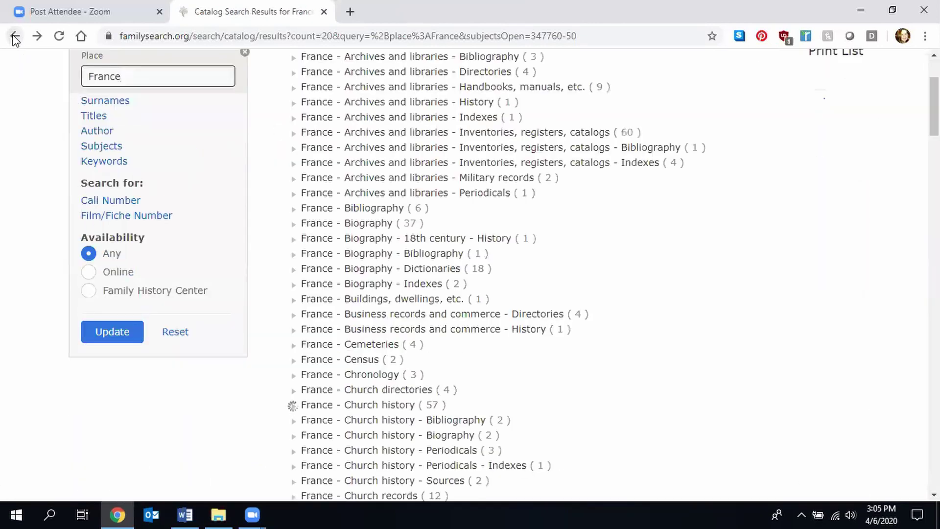
double_click(153, 73)
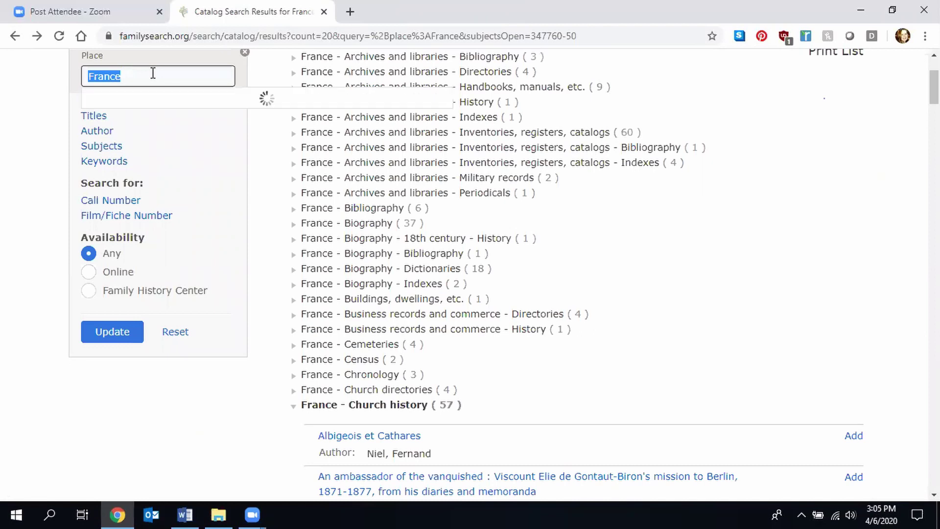
type("Germany")
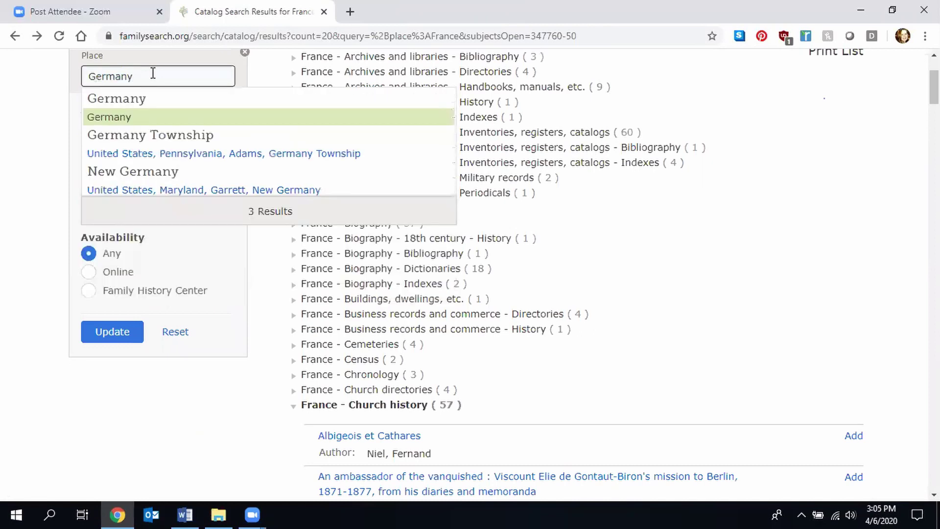
left_click(161, 117)
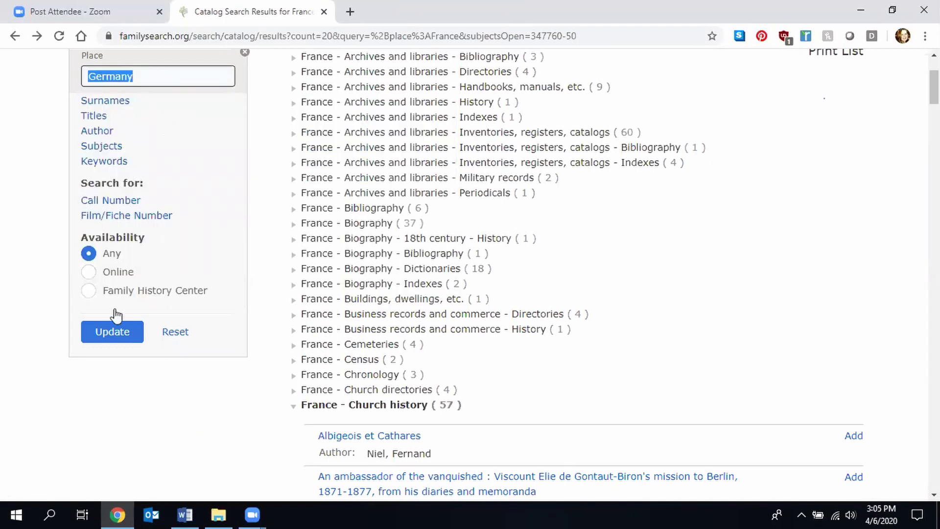
left_click(116, 329)
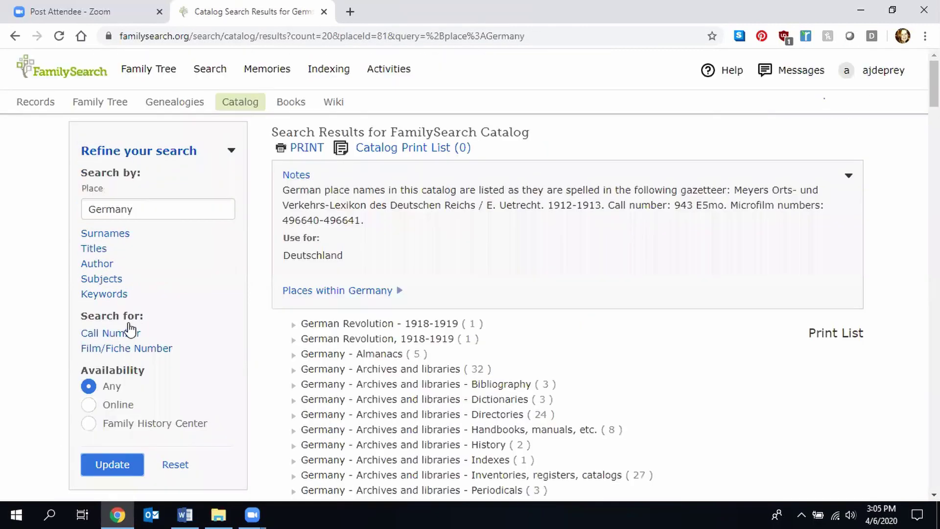
- Open the Mecklenburg military parish Kirchenbuch, 1788-1795 record showing film 106793 (DGS 8246687)
left_click(376, 292)
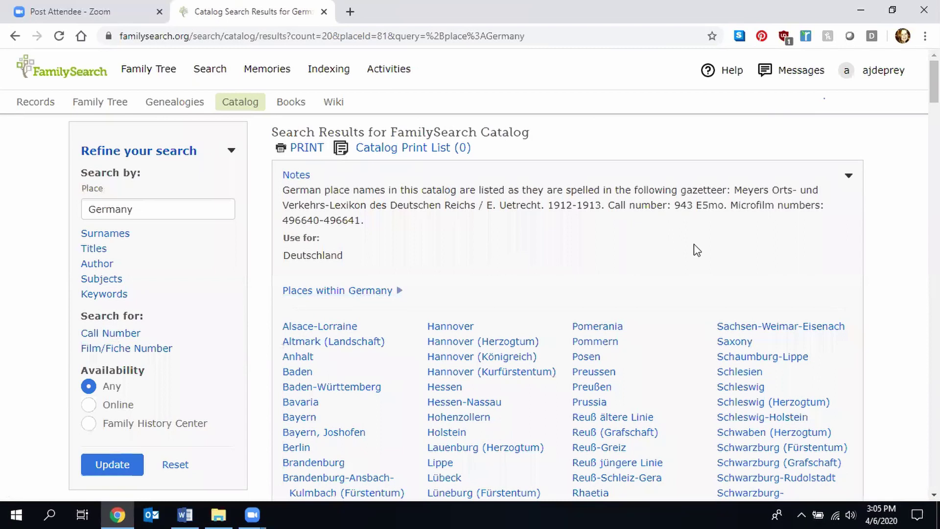
scroll(458, 274, "down", 5)
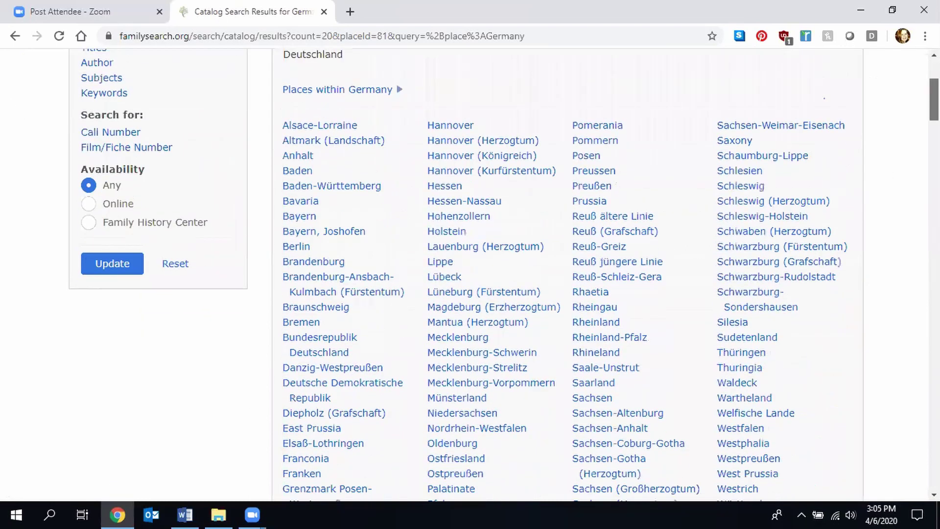
scroll(489, 274, "down", 1)
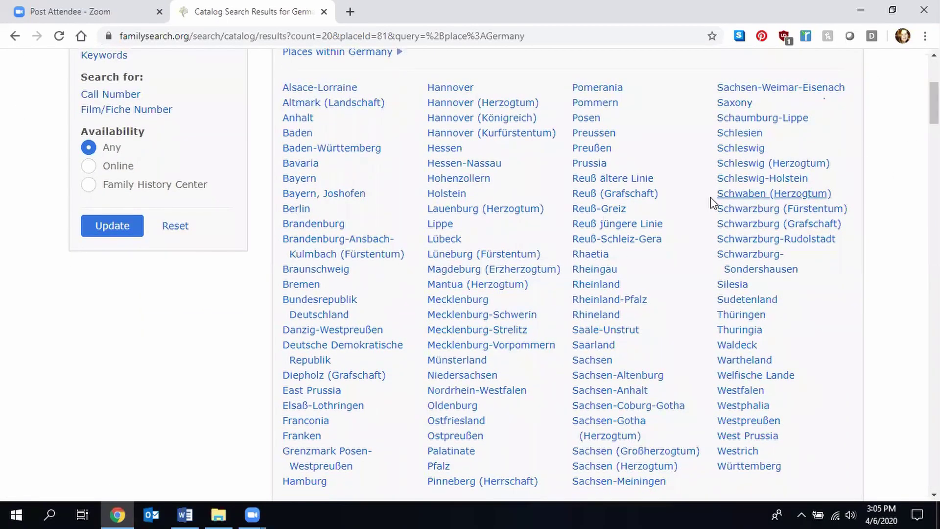
left_click(474, 302)
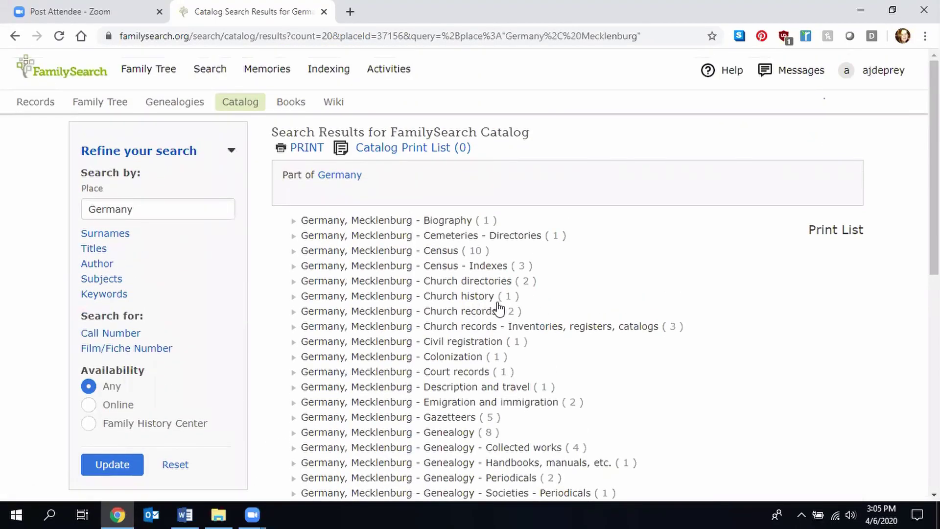
left_click(468, 313)
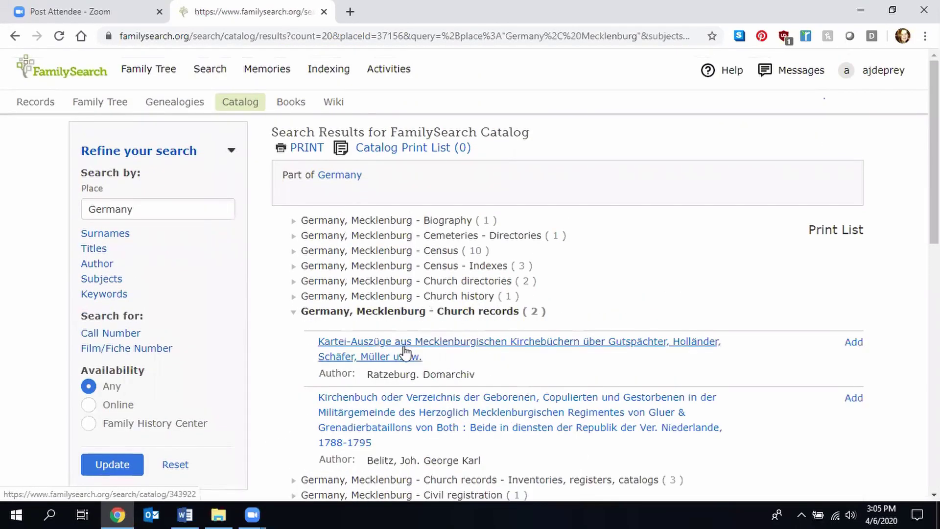
left_click(380, 416)
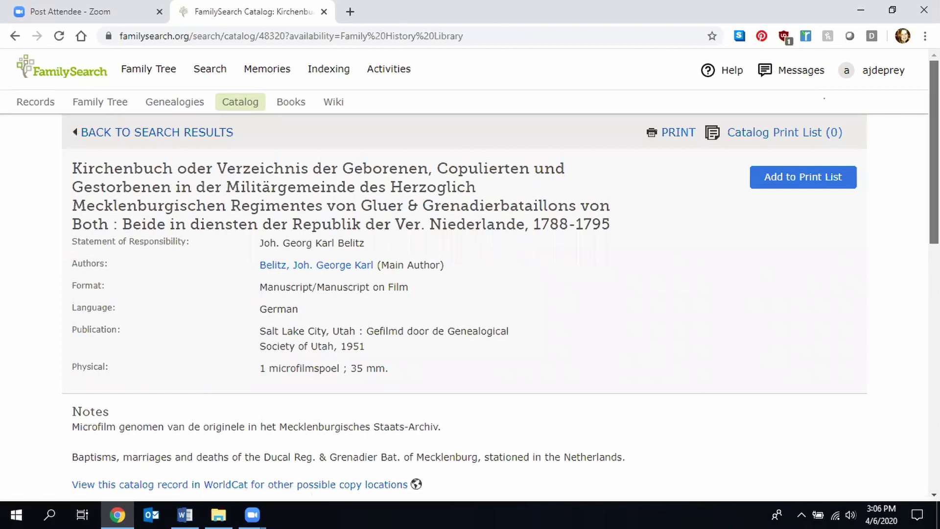
scroll(469, 275, "down", 5)
scroll(470, 274, "down", 3)
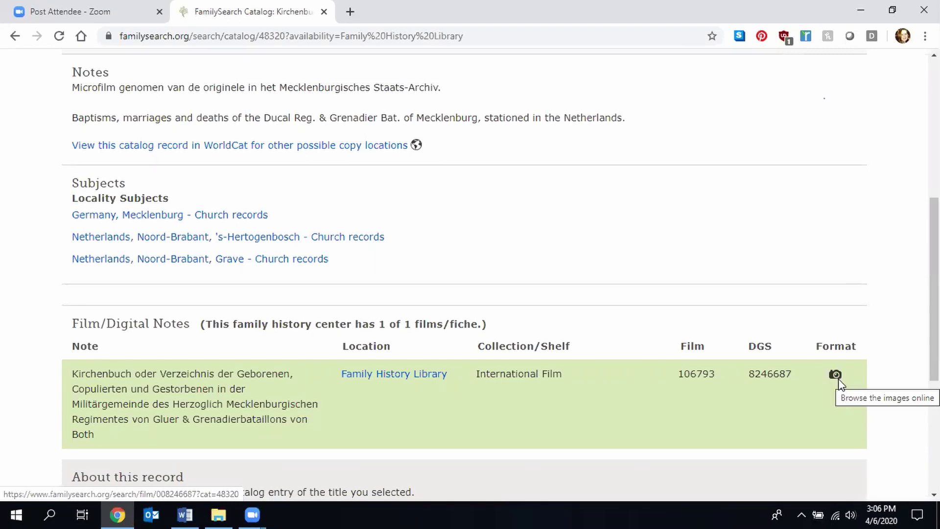
- Browse film 008246687 online at image 7 of 42, panning to its 1788 entries
left_click(838, 378)
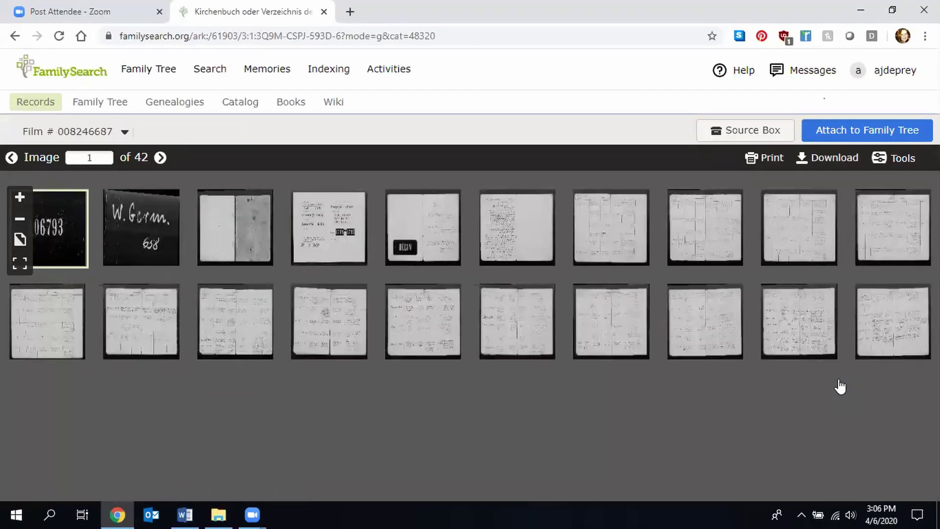
left_click(611, 238)
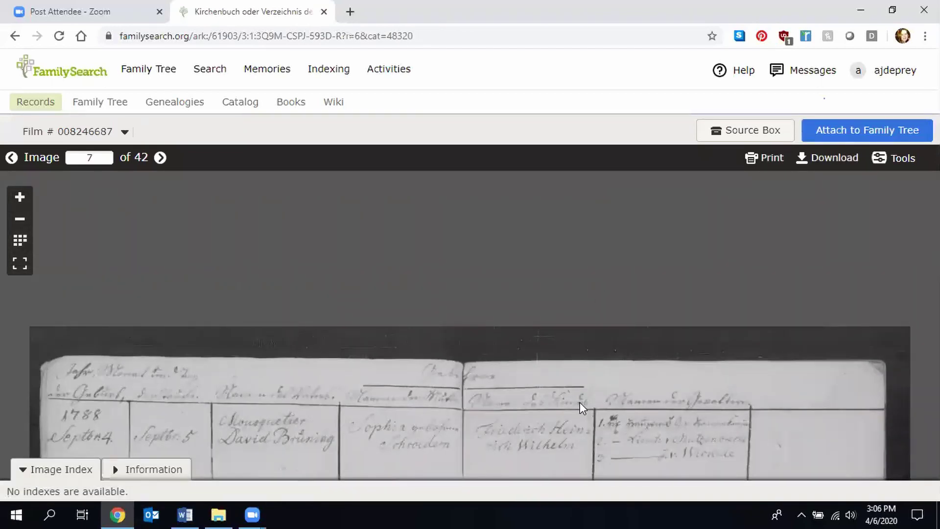
left_click_drag(580, 402, 592, 217)
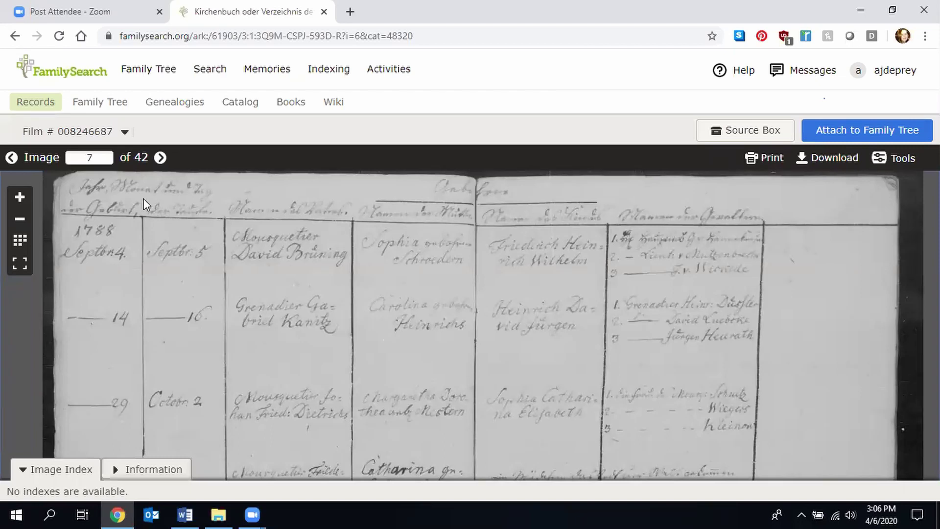
- Leave the film viewer and bring up a fresh, empty catalog search page
left_click(16, 36)
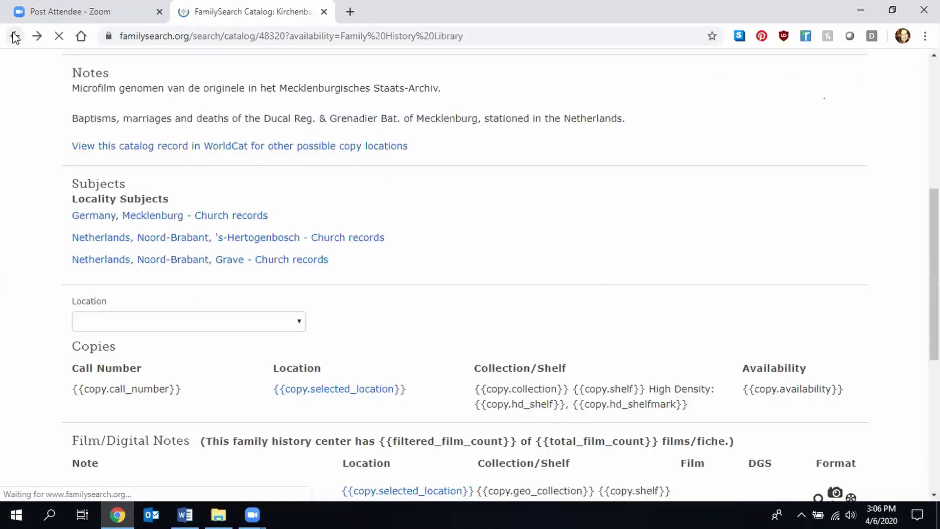
left_click(934, 216)
left_click_drag(934, 216, 934, 78)
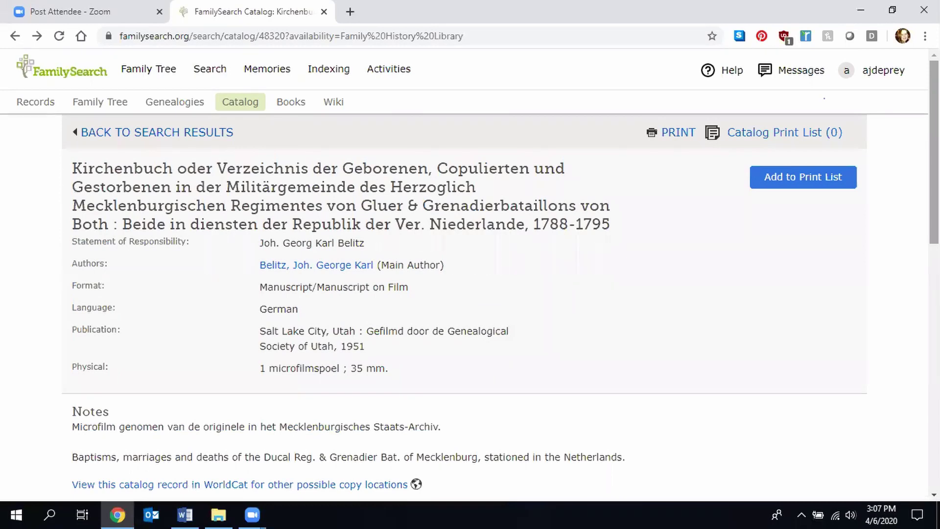
left_click(244, 100)
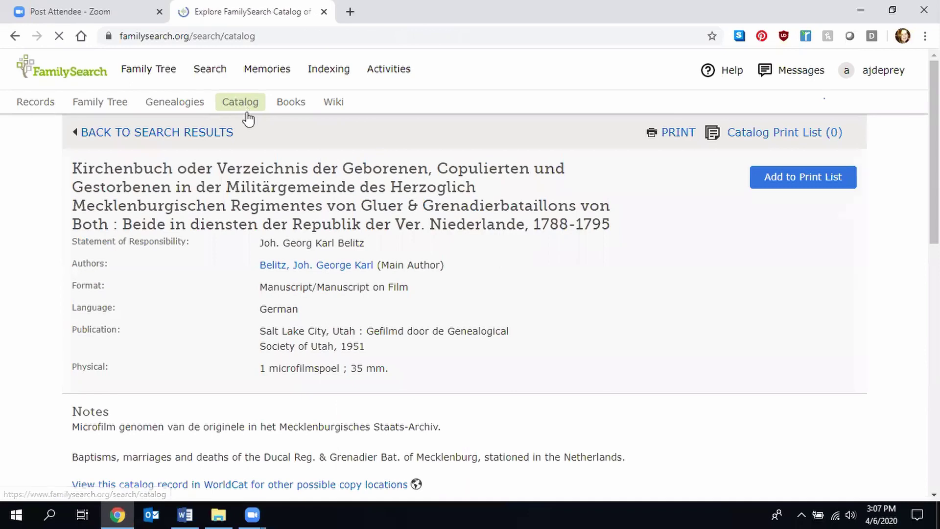
left_click(210, 115)
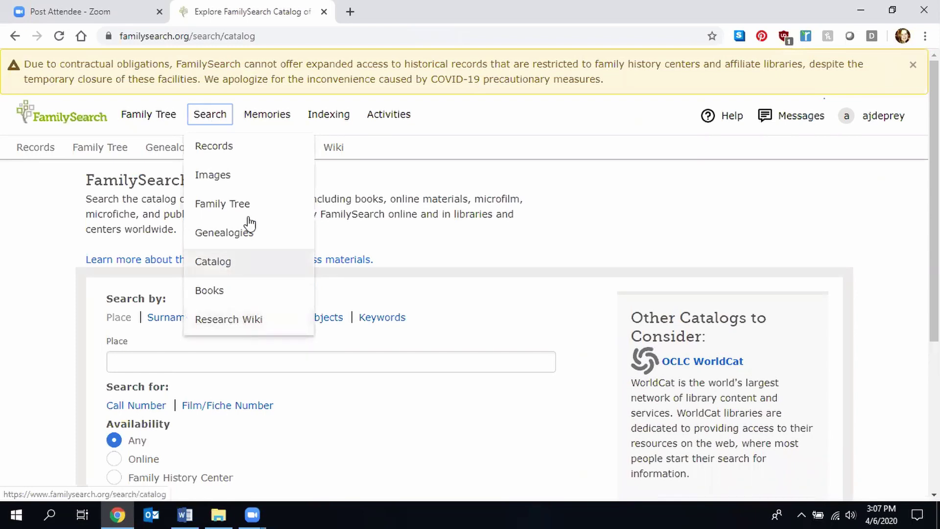
- Go to Search Historical Records and pick the United States on the location map to list 52 locations
left_click(260, 154)
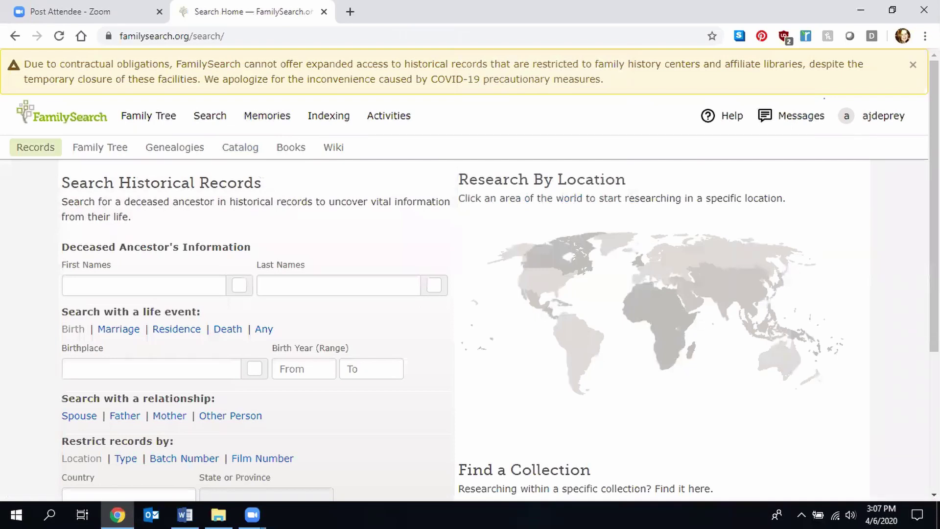
scroll(636, 294, "down", 3)
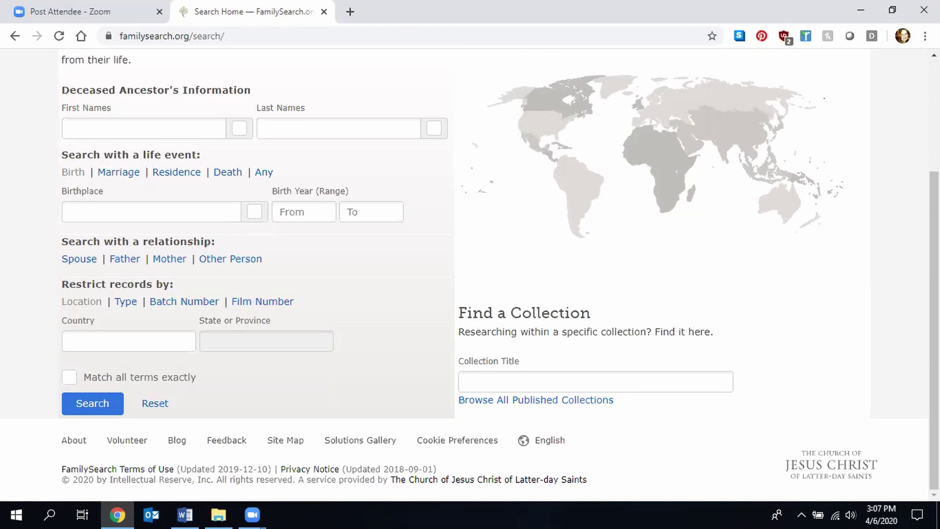
left_click_drag(934, 304, 934, 224)
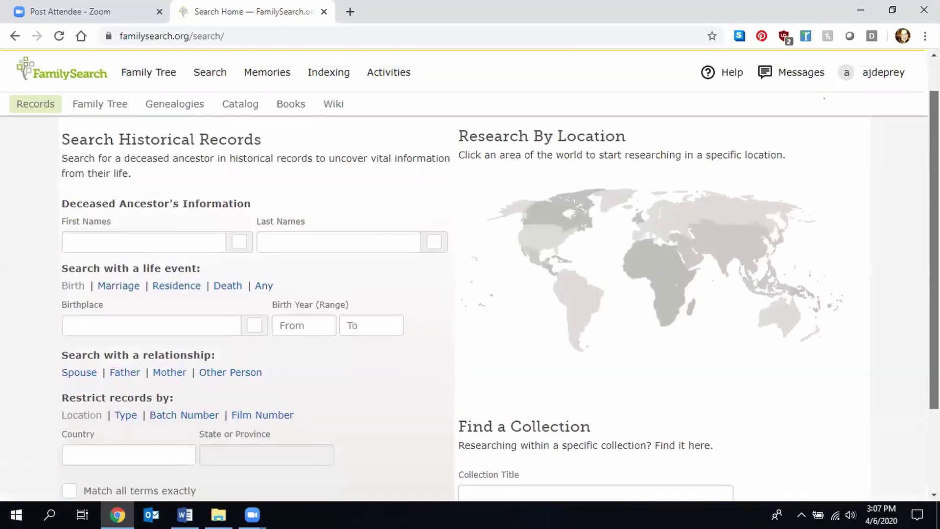
left_click(554, 244)
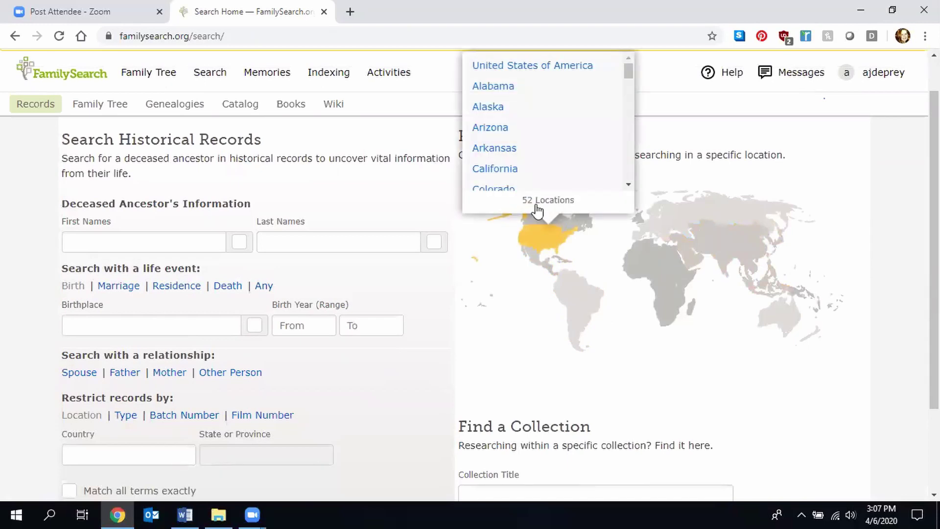
- Open the Arkansas research page and scroll to its 94 indexed record collections
left_click(509, 151)
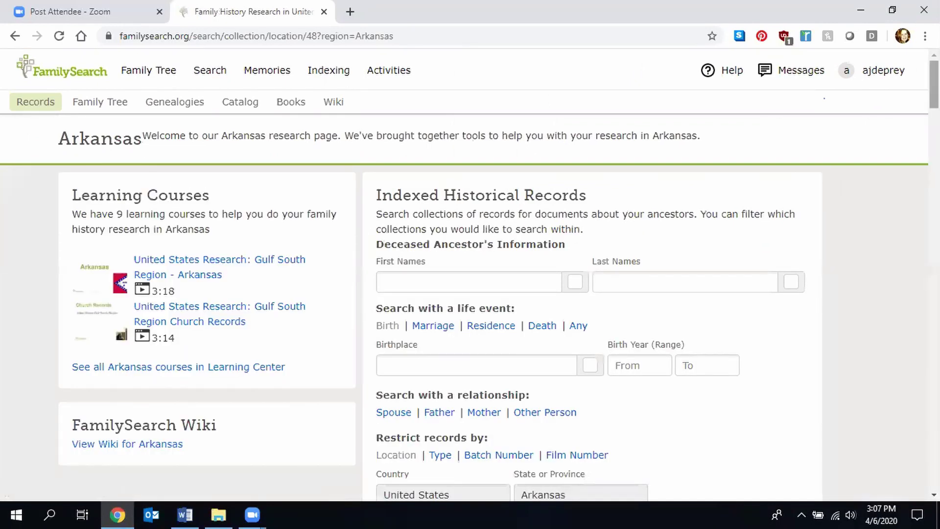
scroll(464, 275, "down", 1)
scroll(464, 274, "down", 1)
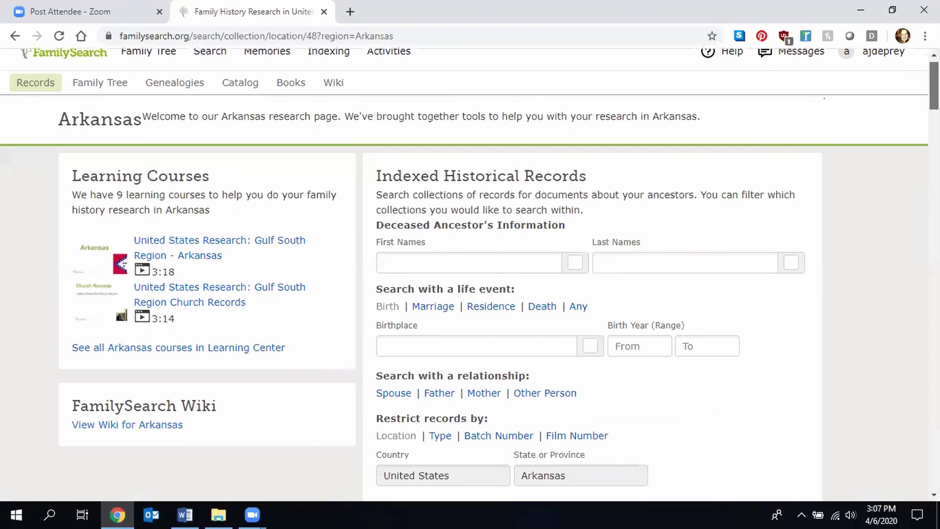
scroll(464, 274, "down", 3)
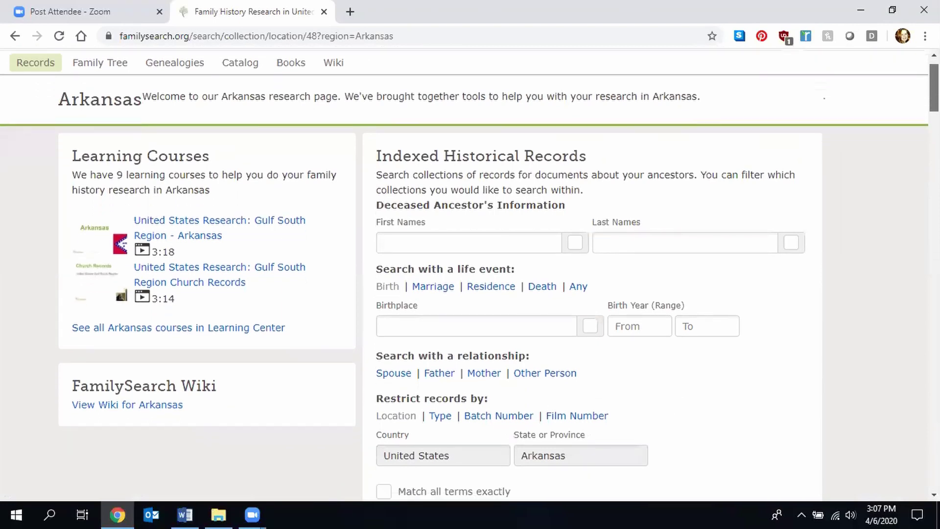
scroll(464, 274, "down", 6)
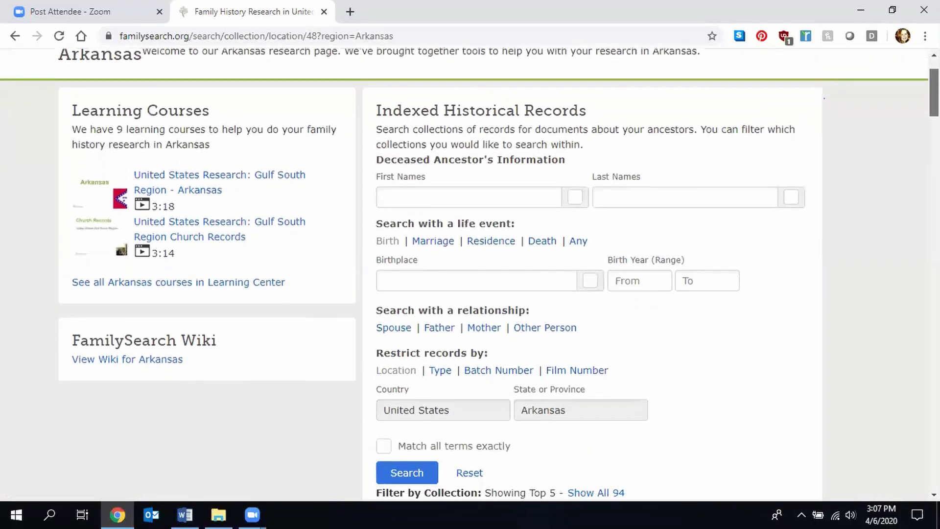
scroll(464, 274, "down", 2)
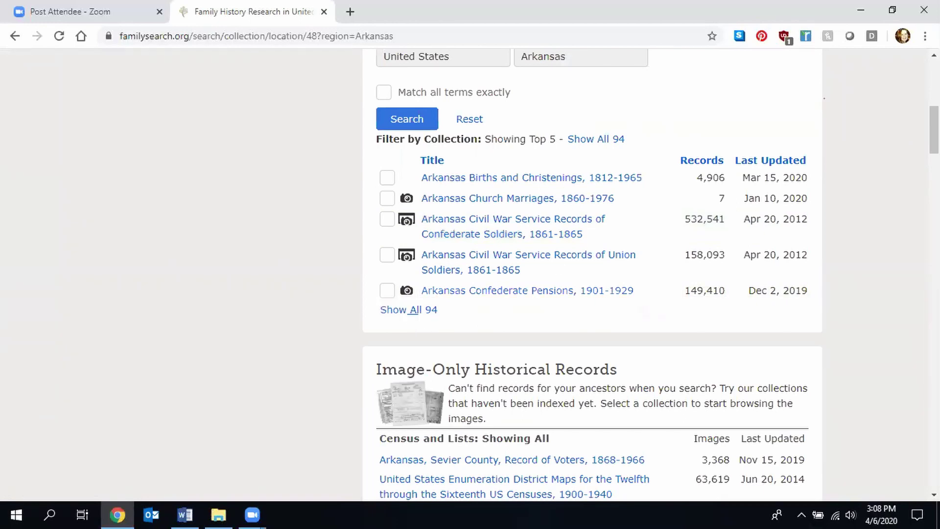
left_click(409, 309)
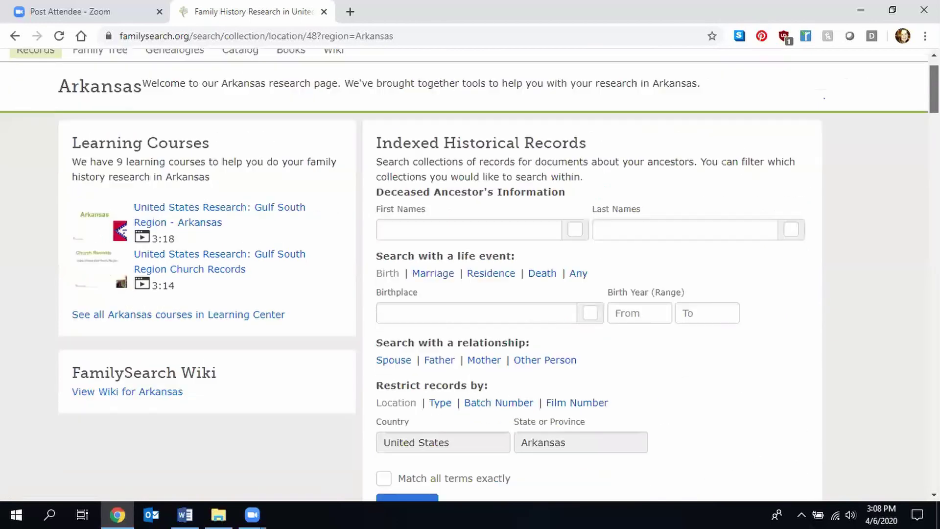
scroll(605, 200, "down", 8)
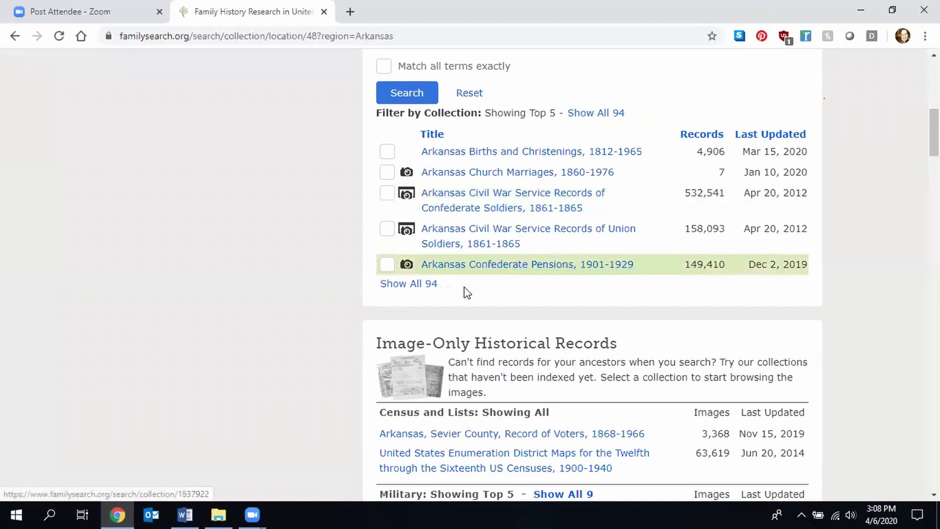
- Show all 94 Arkansas collections and scroll down through the image-only record groups like Military and Probate
left_click(420, 286)
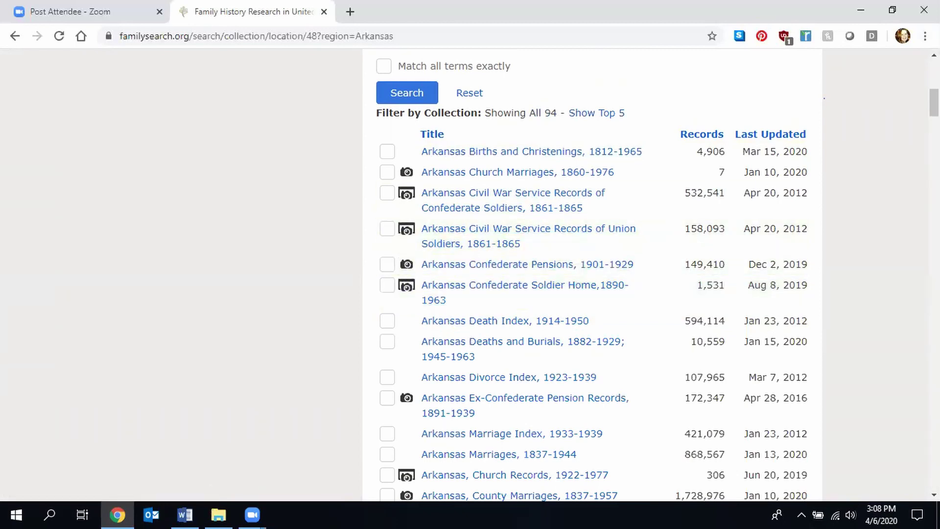
scroll(591, 274, "down", 5)
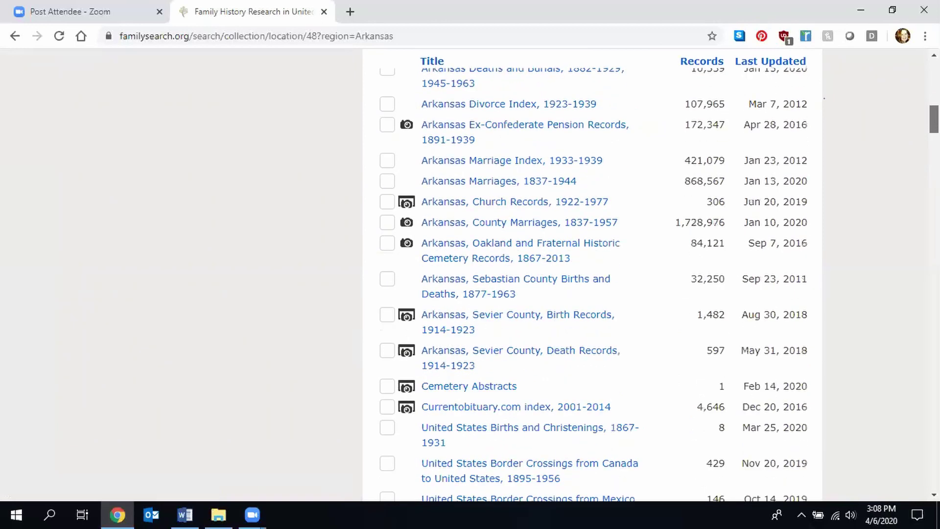
scroll(592, 275, "up", 9)
scroll(591, 274, "down", 6)
scroll(734, 147, "up", 2)
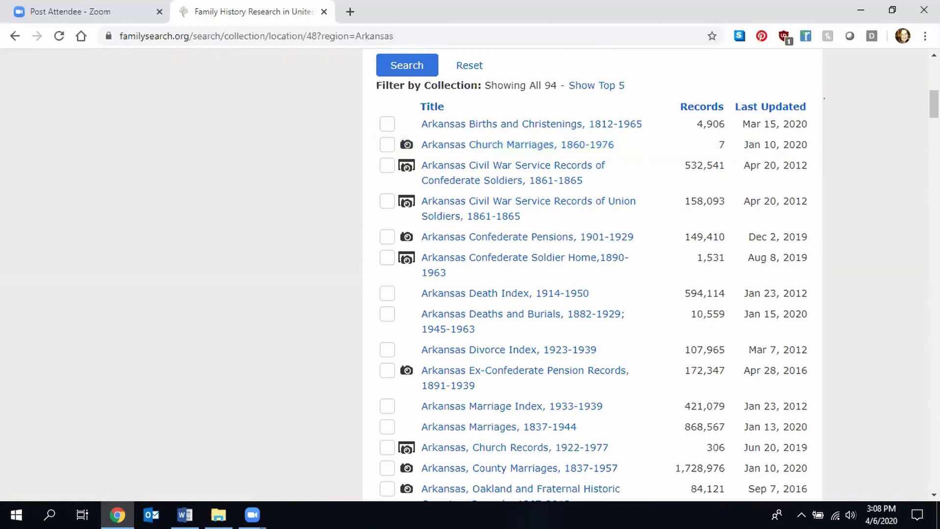
left_click_drag(933, 104, 933, 118)
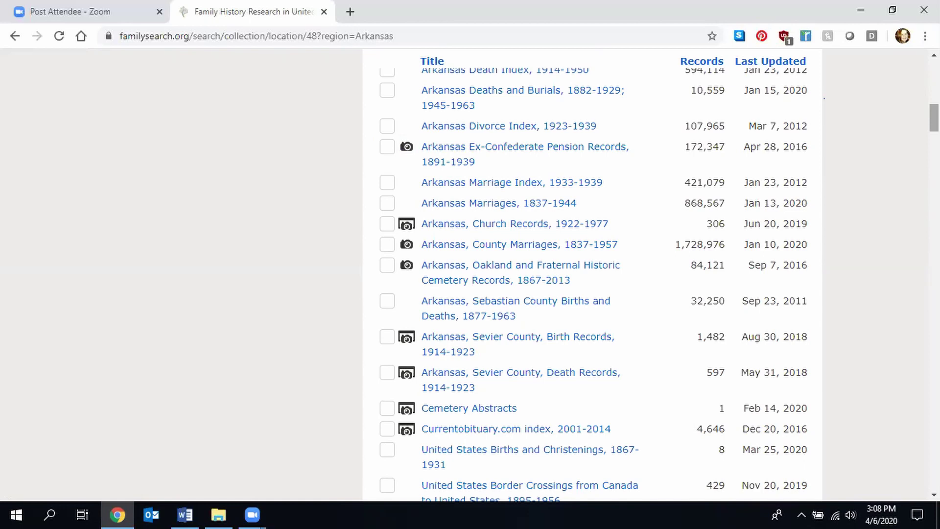
left_click_drag(933, 118, 933, 299)
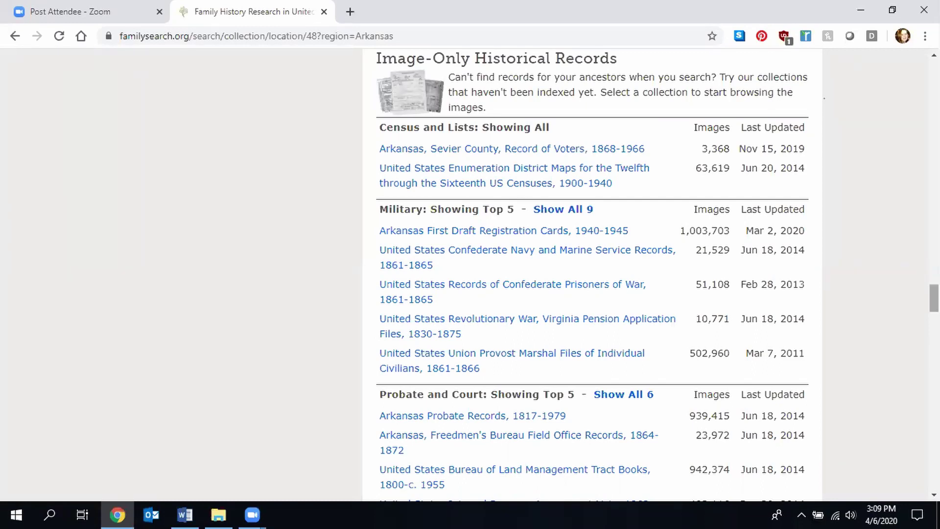
left_click_drag(933, 297, 934, 299)
scroll(537, 221, "down", 2)
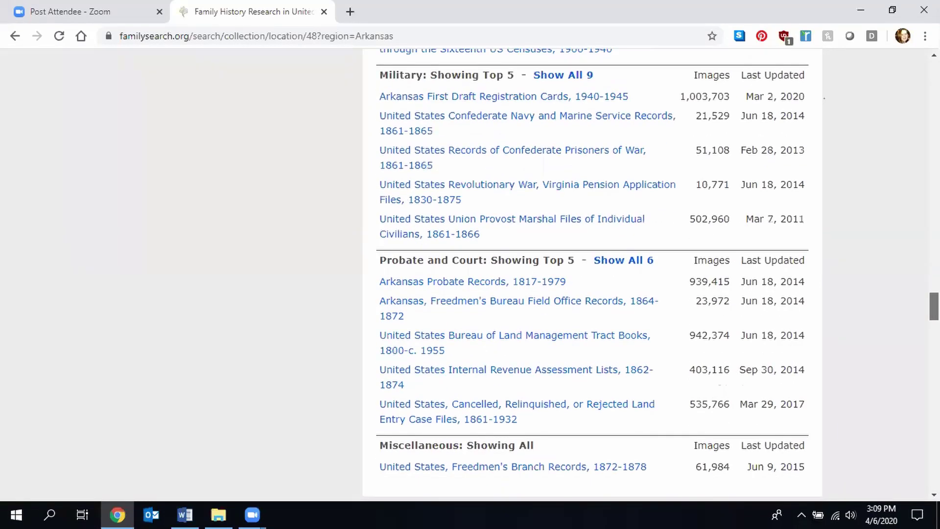
scroll(593, 273, "up", 4)
scroll(592, 272, "down", 6)
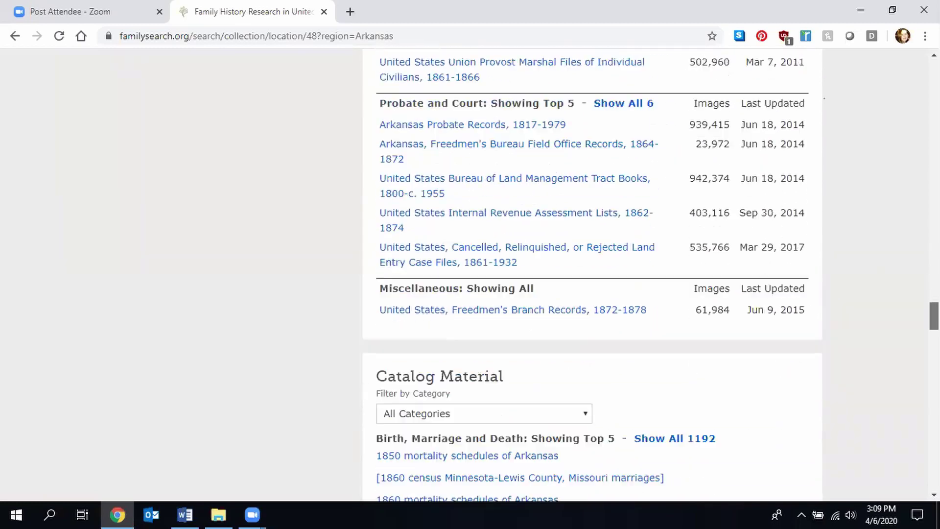
scroll(593, 272, "up", 5)
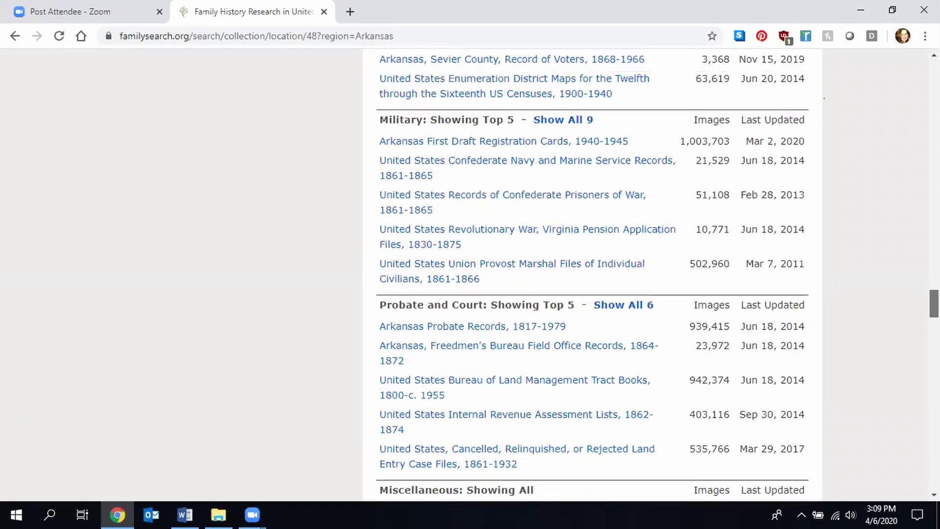
scroll(592, 274, "up", 15)
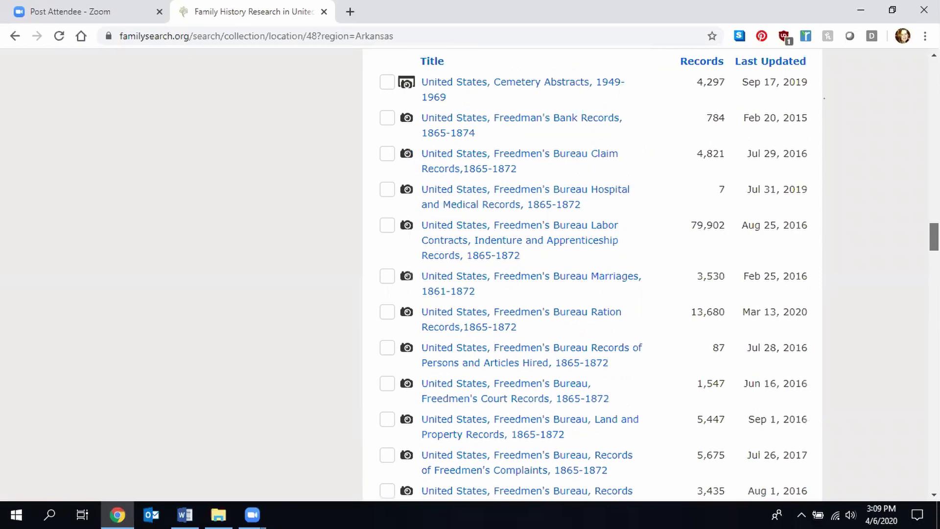
scroll(592, 274, "down", 1)
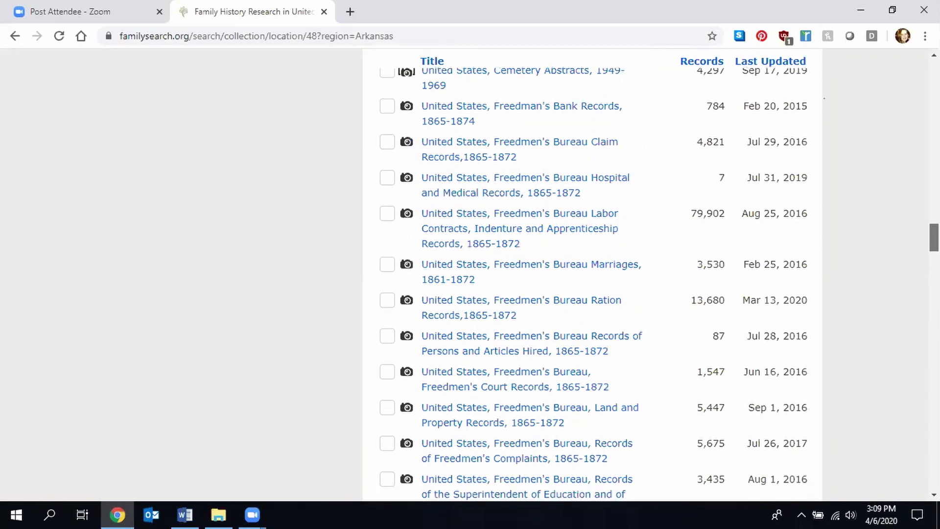
scroll(592, 274, "down", 1)
scroll(592, 275, "down", 20)
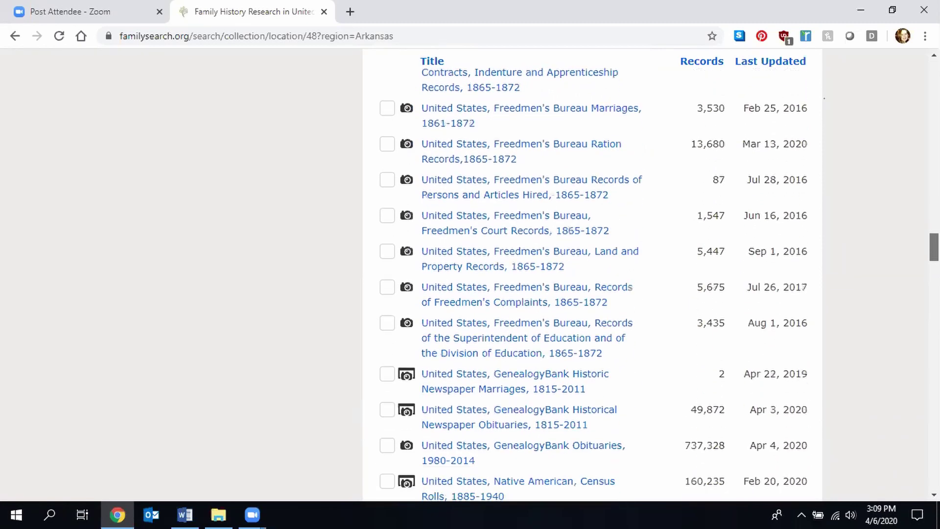
scroll(593, 274, "down", 5)
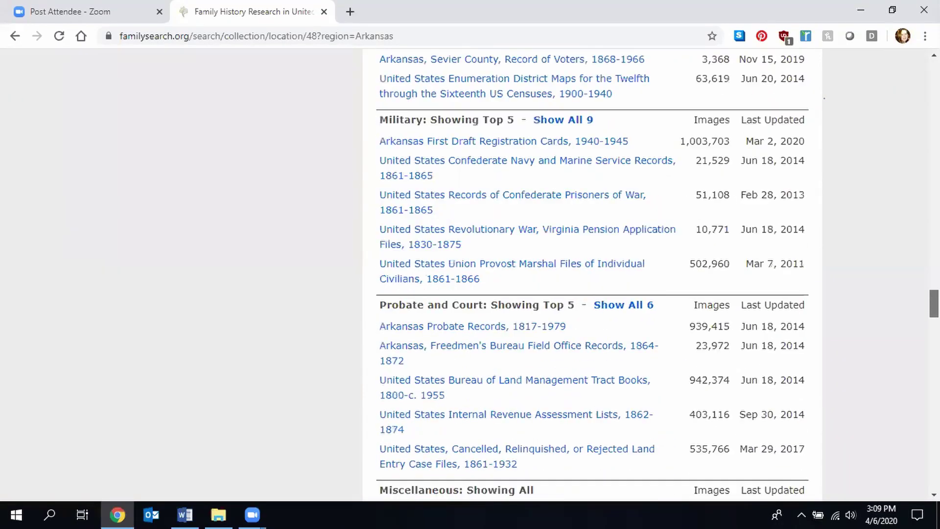
scroll(592, 274, "up", 3)
scroll(593, 274, "up", 2)
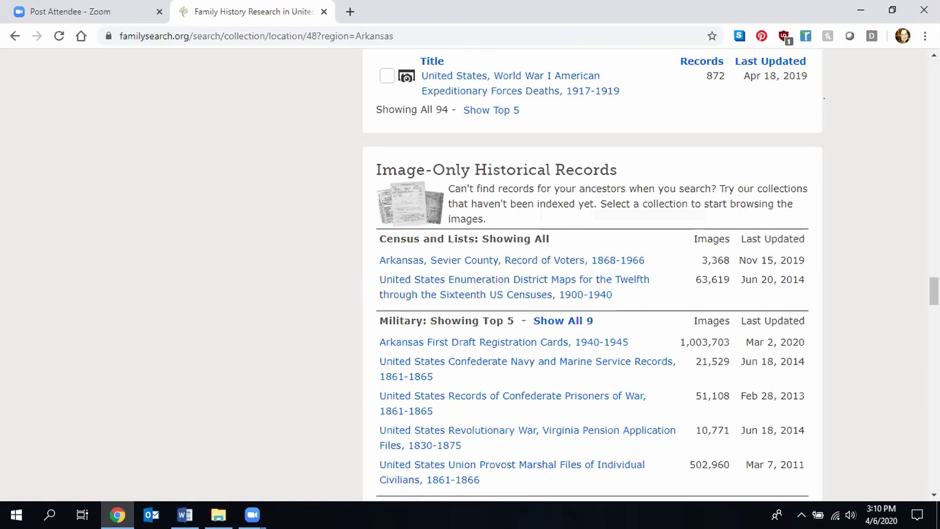
left_click_drag(934, 291, 934, 75)
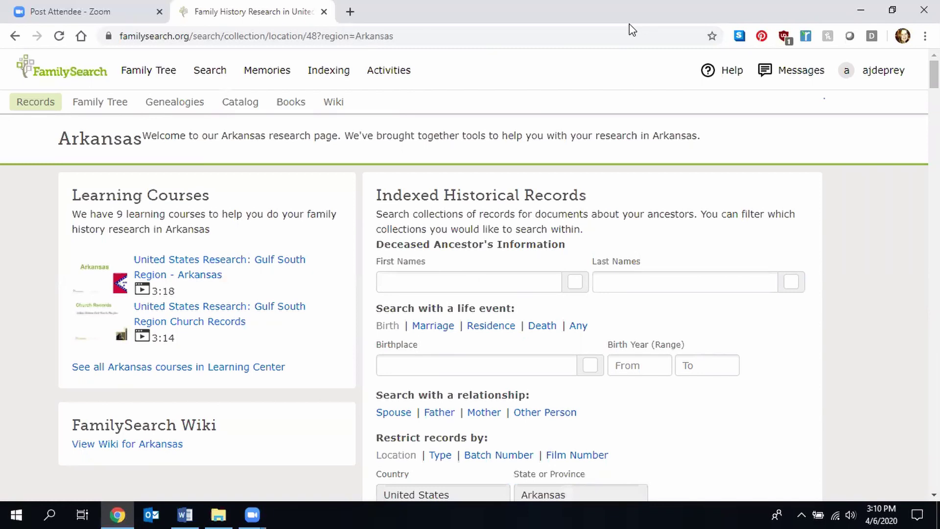
- Choose Books from the Search menu to reach the FamilySearch Digital Library
left_click(204, 77)
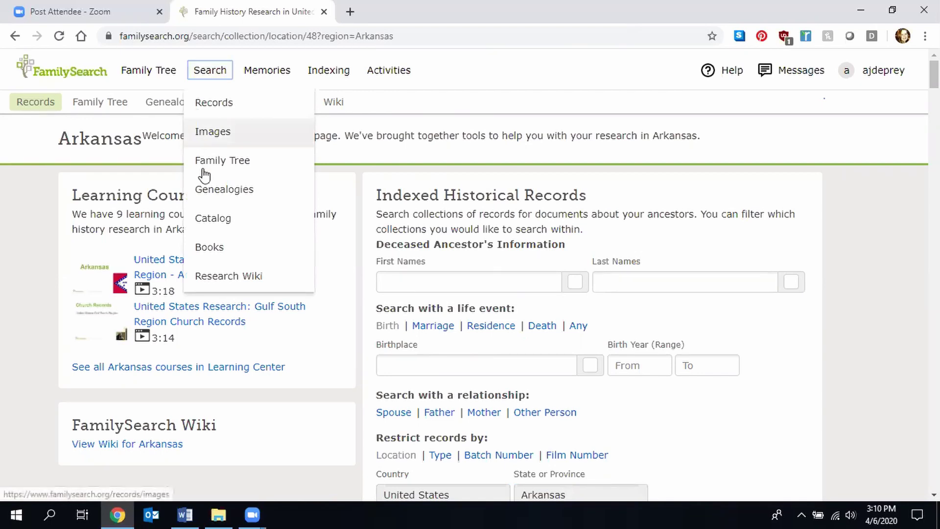
left_click(221, 249)
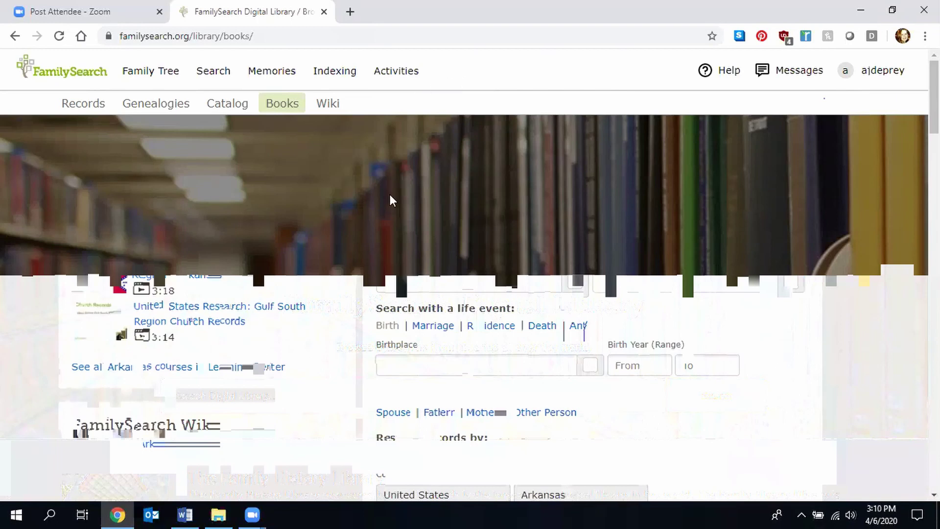
- Search the digital library books for 'Fort Wayne', getting 129315 results
left_click(318, 396)
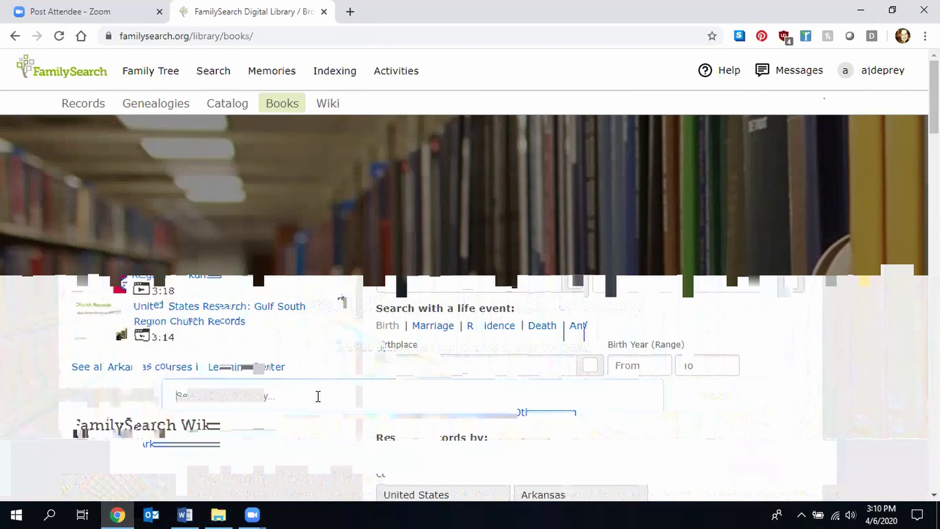
type("Fort Wayne")
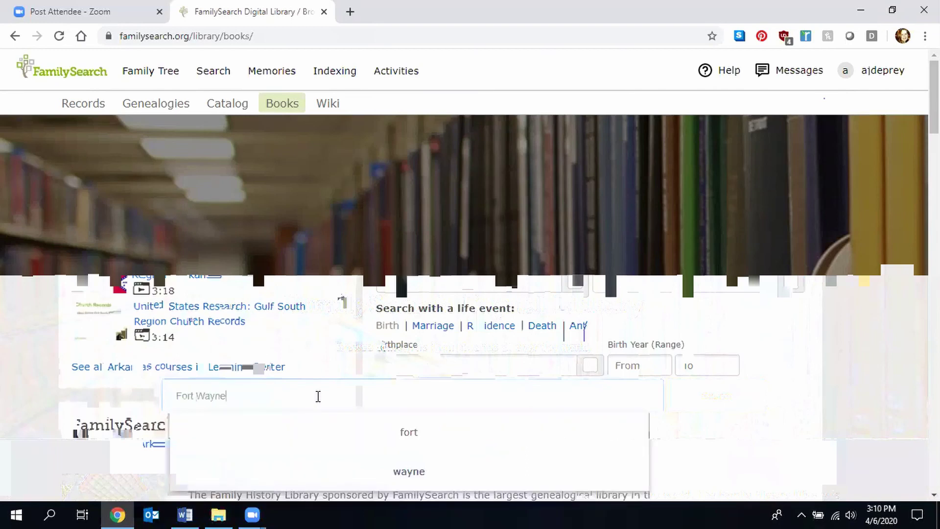
key("Return")
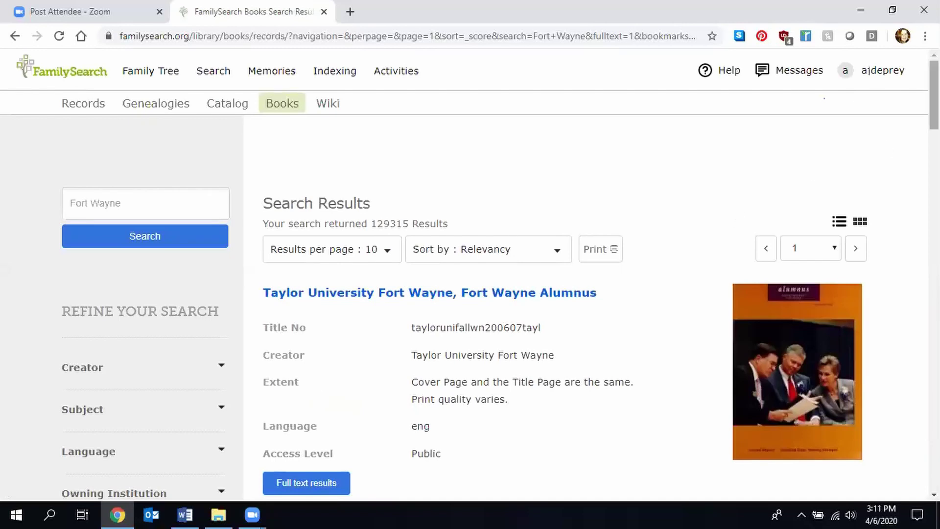
scroll(934, 93, "down", 7)
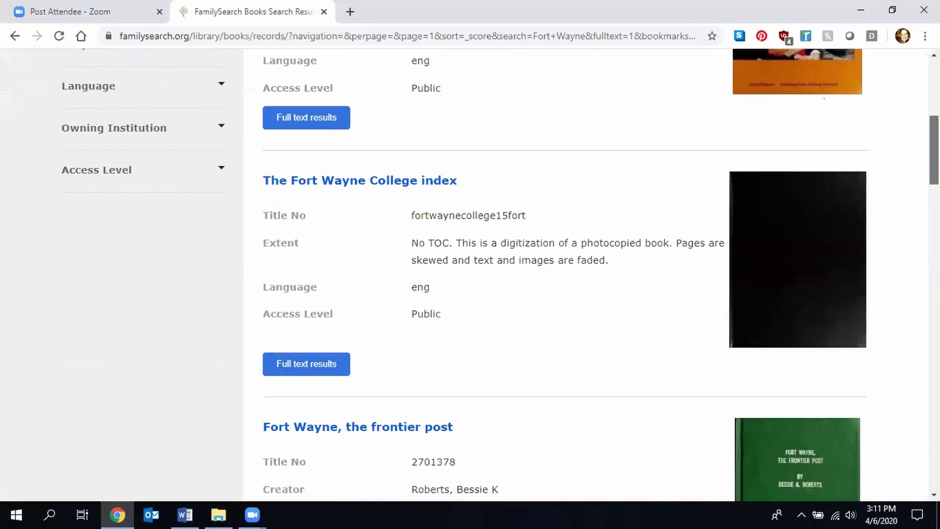
scroll(500, 274, "up", 1)
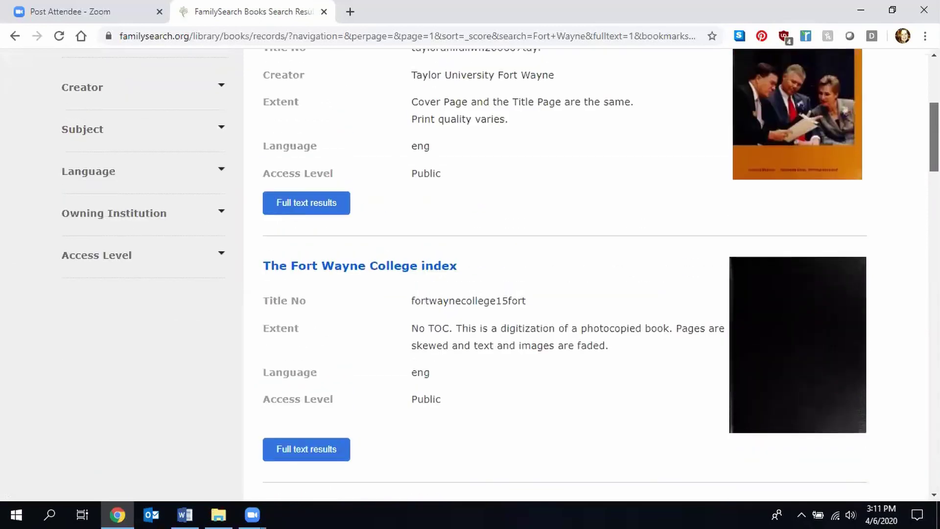
scroll(500, 274, "up", 2)
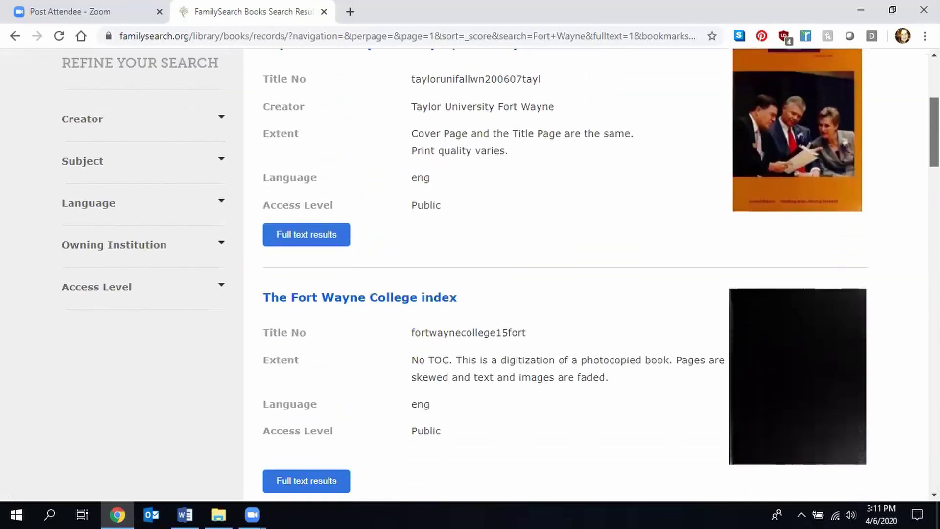
scroll(499, 274, "down", 7)
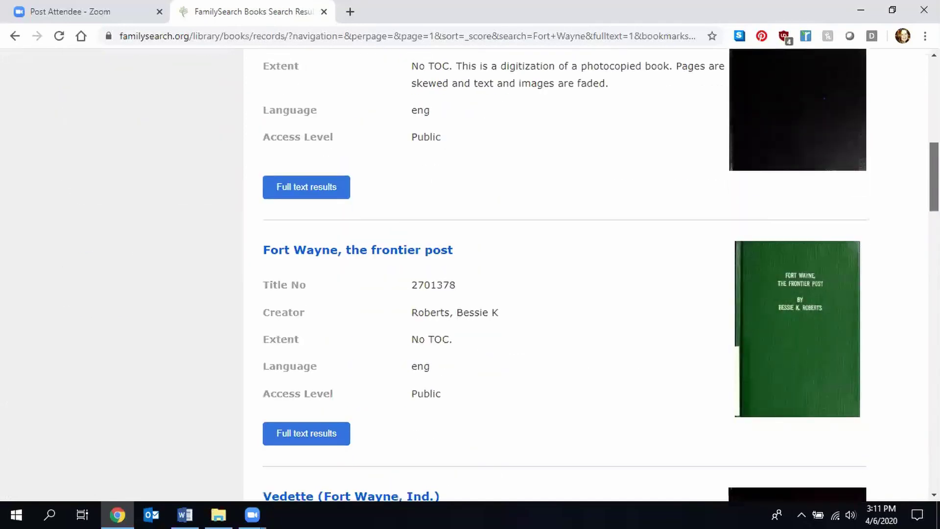
scroll(499, 274, "down", 2)
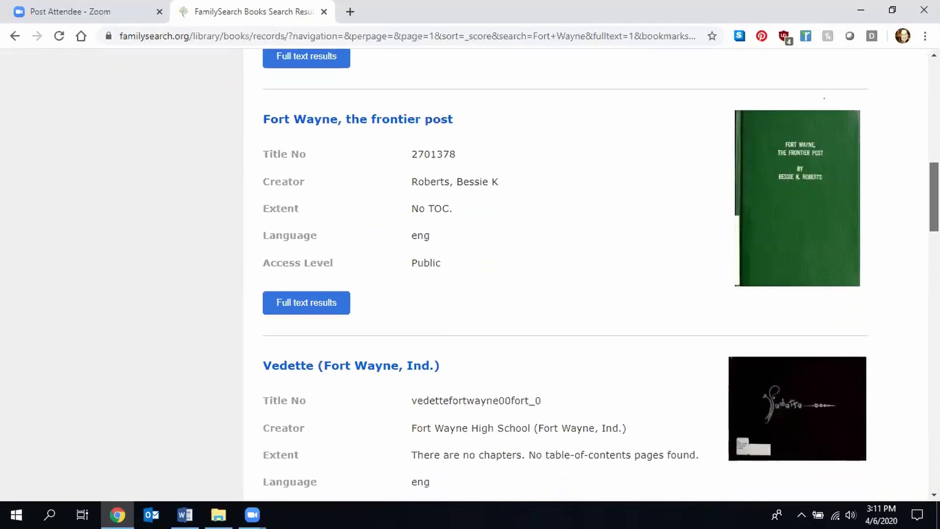
scroll(499, 274, "down", 2)
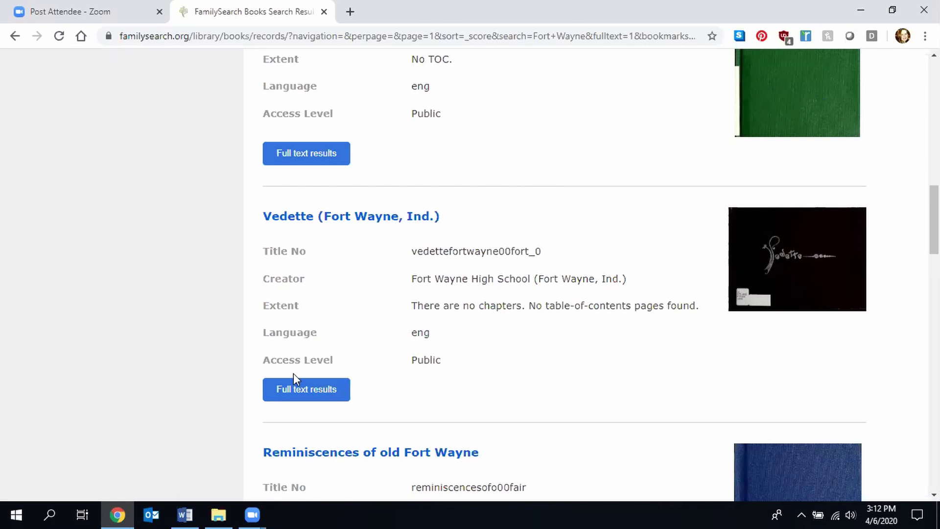
- Show Vedette's full-text Fort Wayne matches and scroll through the snippets
left_click(309, 397)
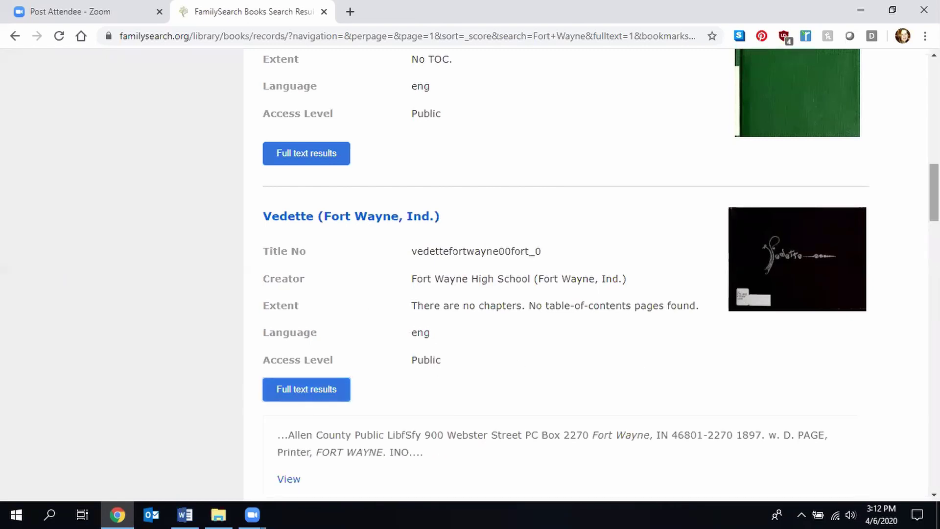
scroll(565, 274, "down", 3)
scroll(565, 274, "down", 2)
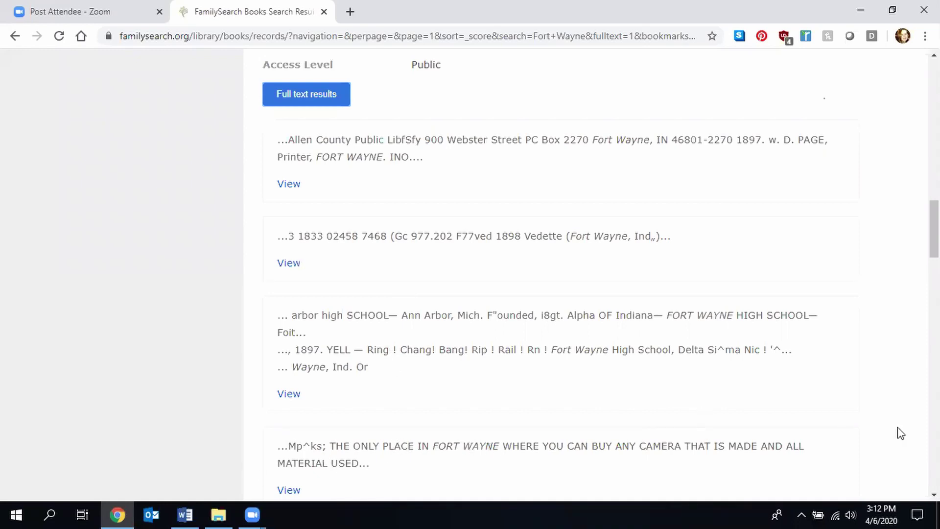
scroll(600, 272, "down", 2)
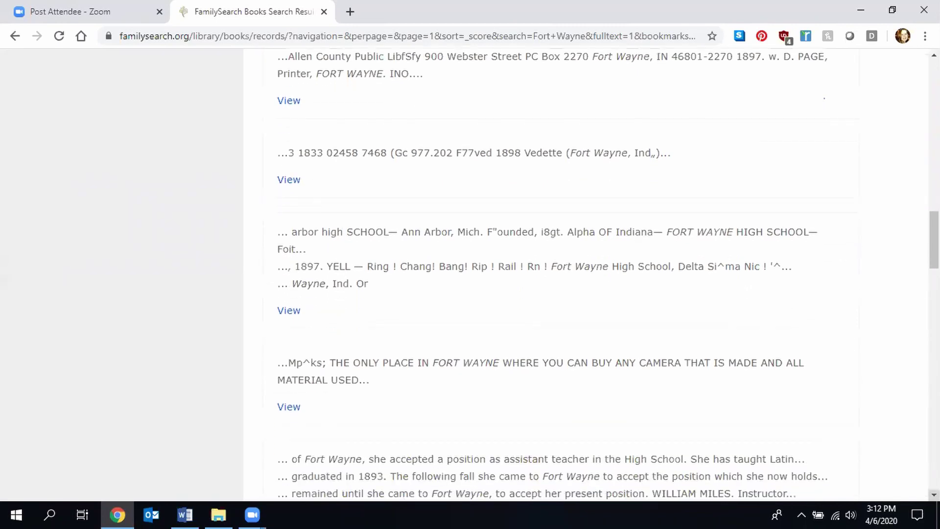
- Open Vedette at the Kodak camera advertisement page and show its 136 pages as thumbnails
left_click(287, 412)
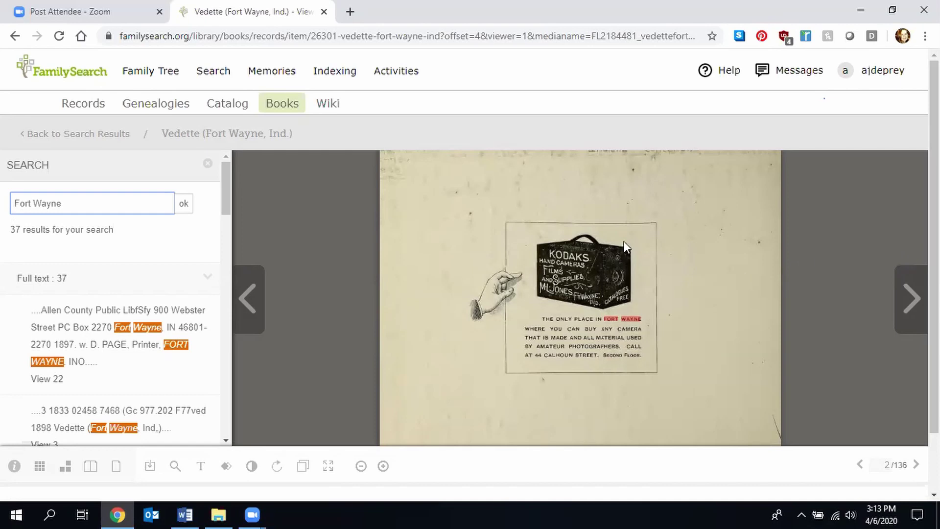
left_click(685, 349)
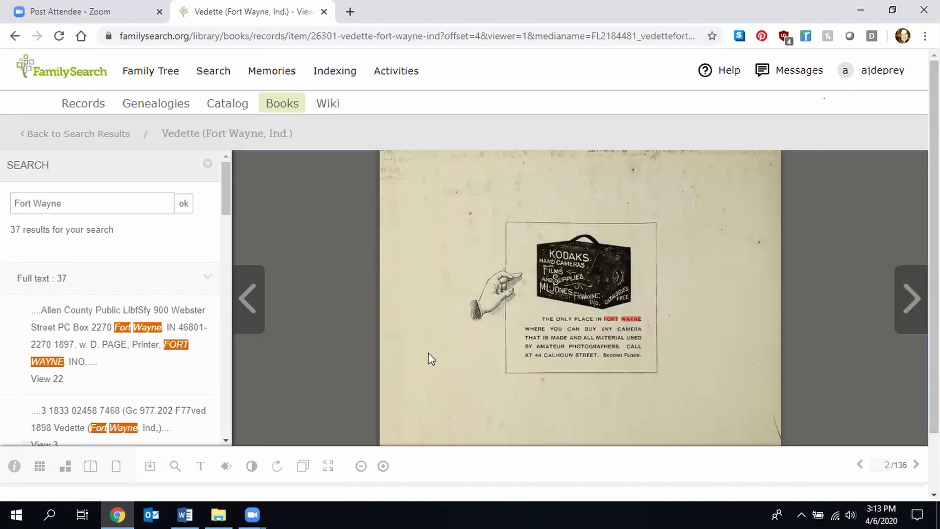
left_click(40, 467)
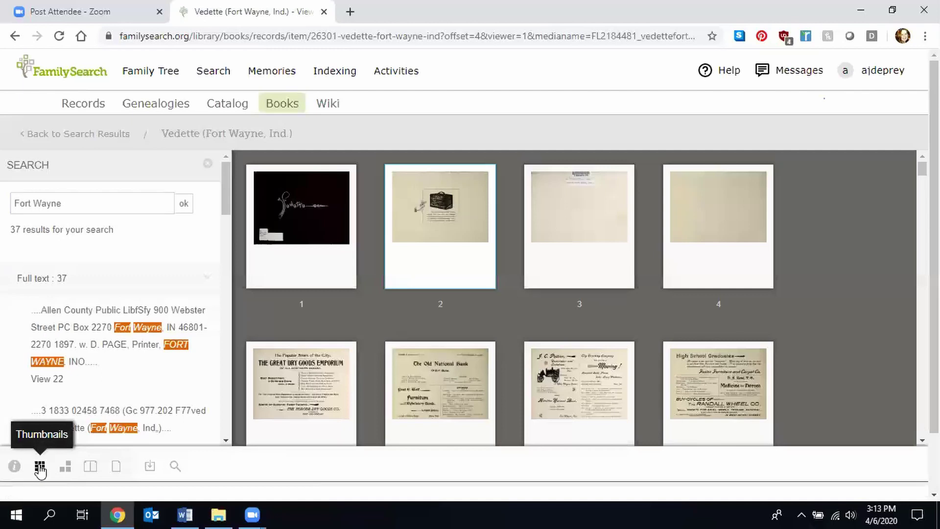
- Cycle the viewer through facing pages and flipping, ending on single-page view of page 2
left_click(68, 470)
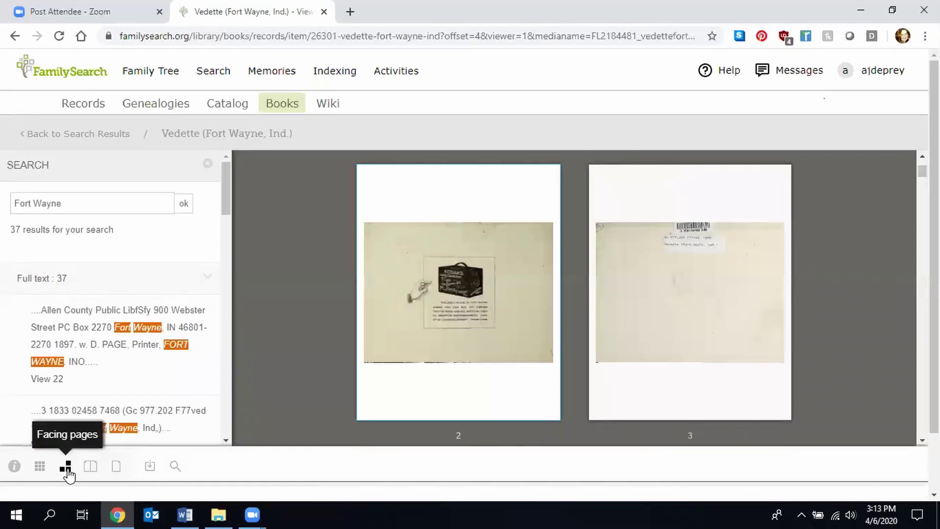
left_click(91, 468)
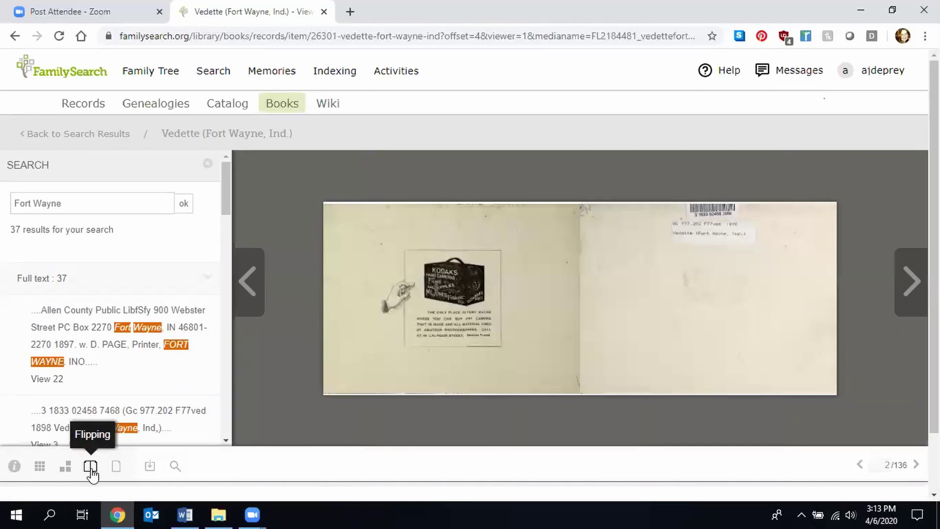
left_click(116, 467)
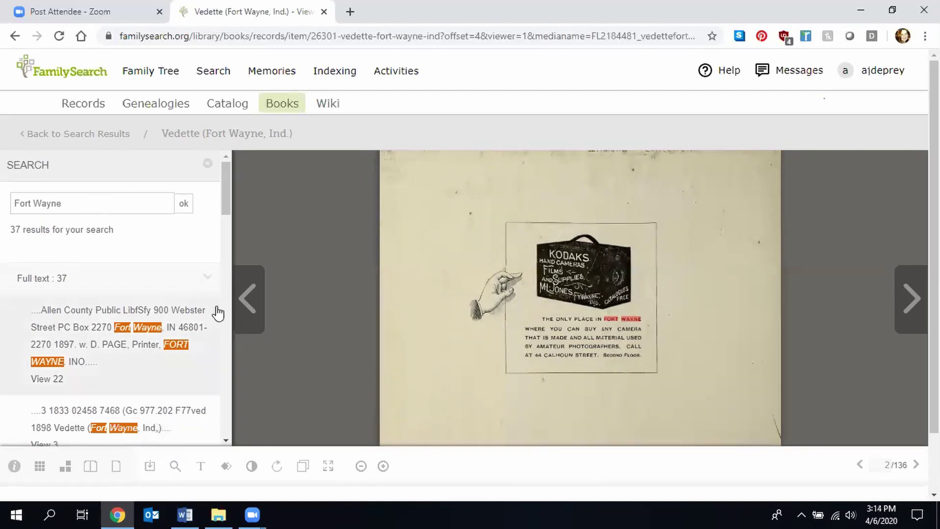
- Try the recognised-text panel and toggle reversed colours on page 2
left_click(201, 468)
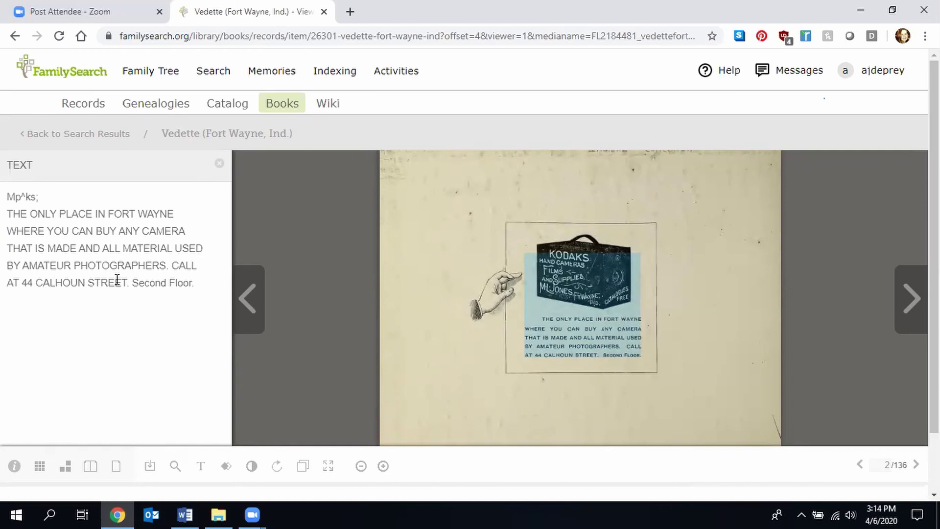
left_click(225, 467)
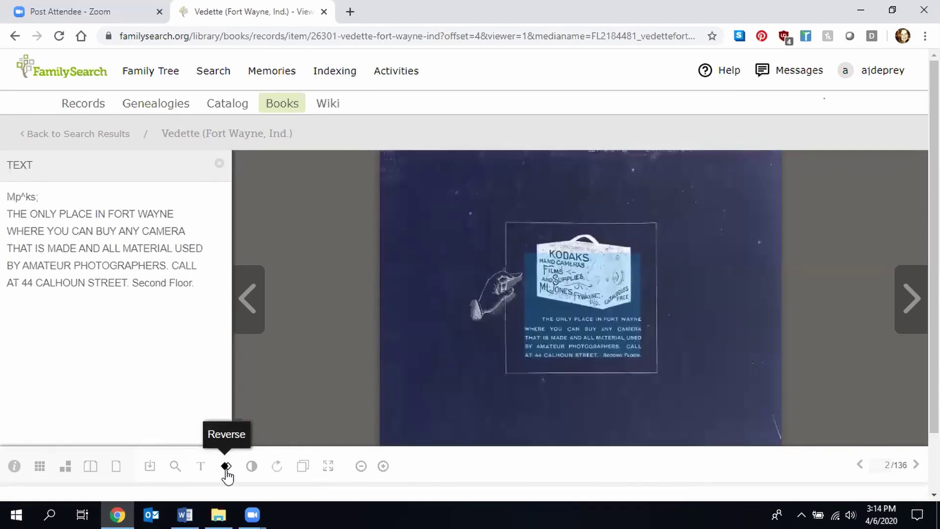
left_click(205, 469)
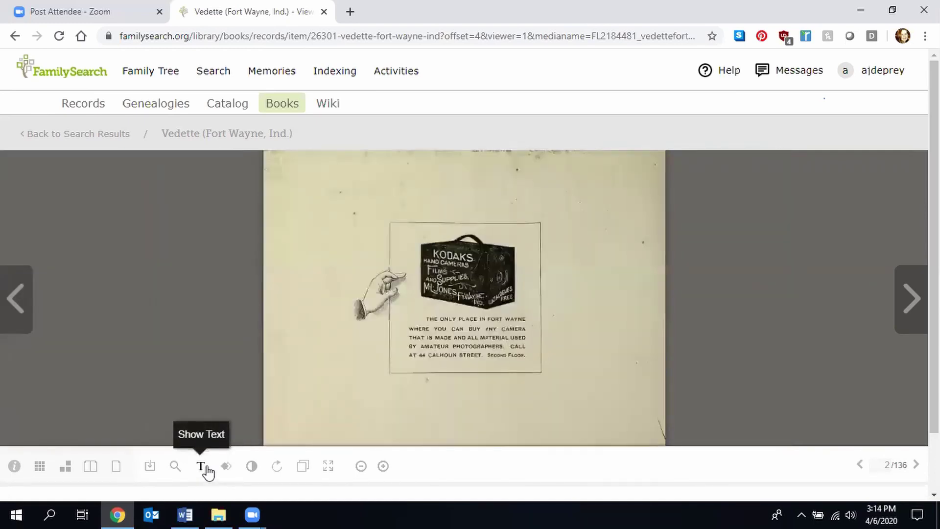
left_click(227, 466)
left_click(227, 466)
left_click(226, 466)
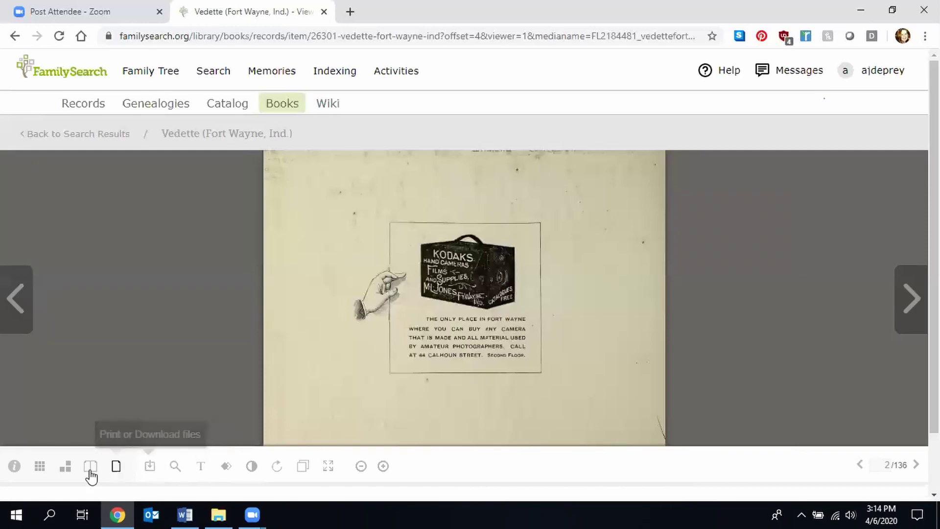
- Show the book's Information details, then invert the page to a negative and restore it
left_click(13, 467)
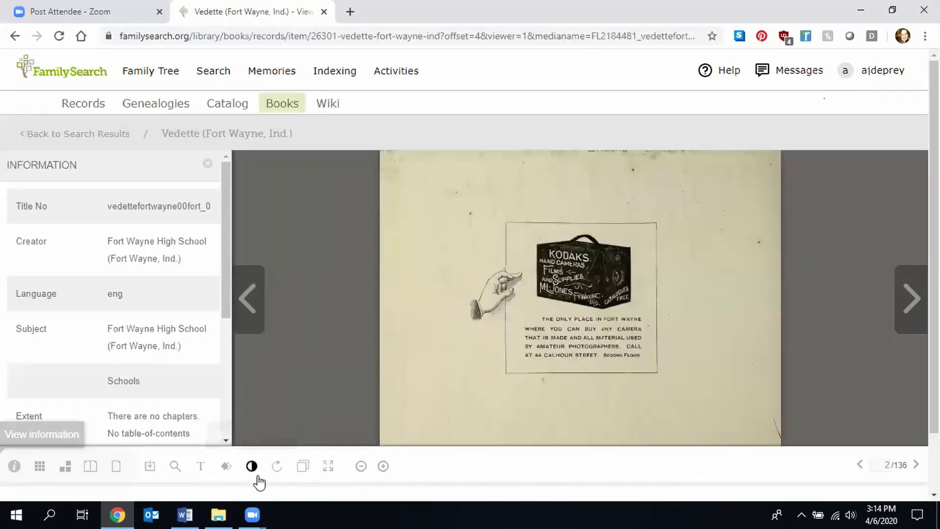
left_click(225, 467)
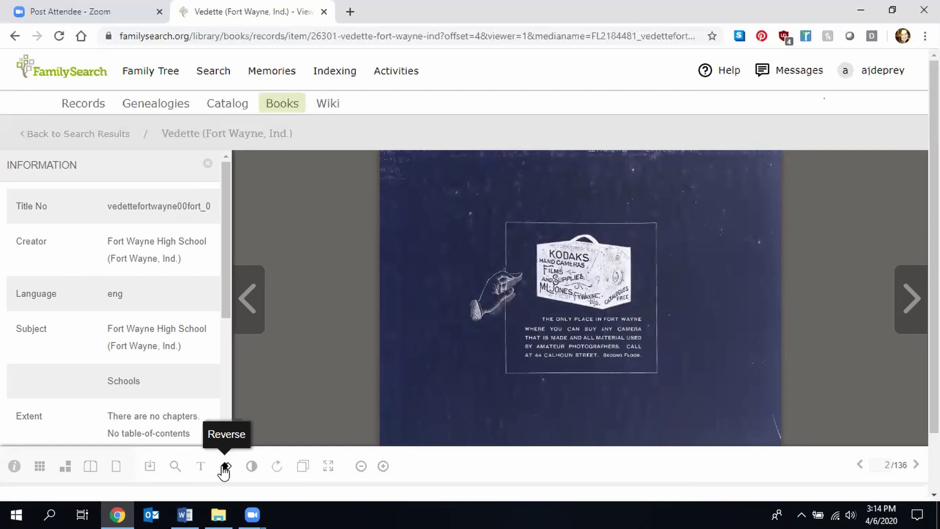
left_click(225, 469)
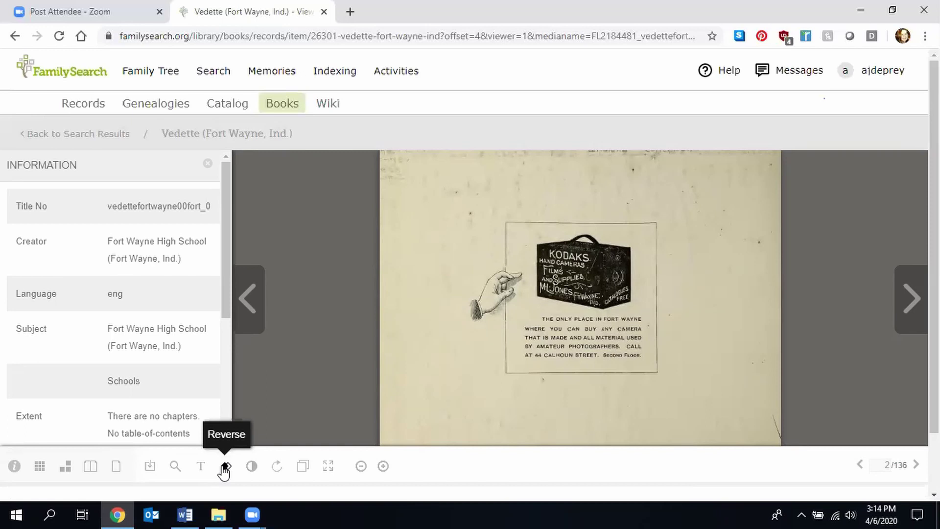
- Brighten page 2's contrast with the contrast slider
left_click(252, 467)
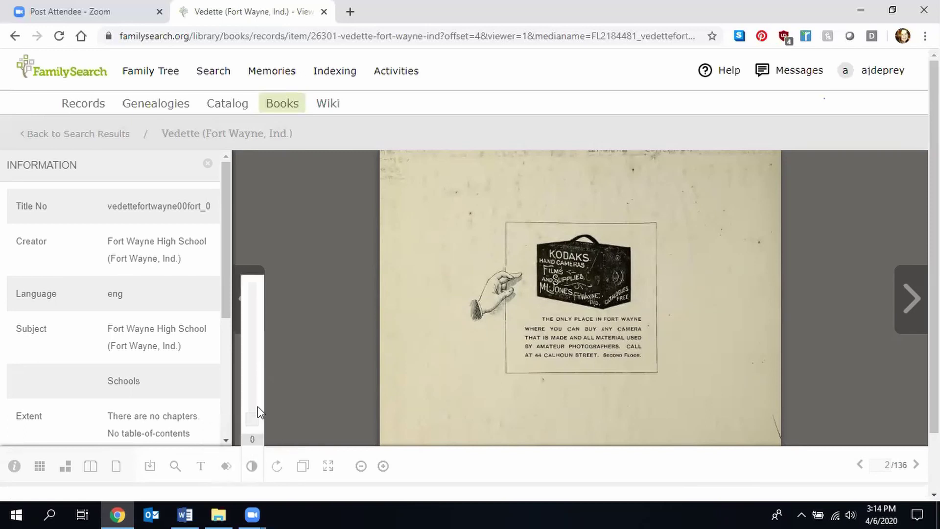
left_click(249, 409)
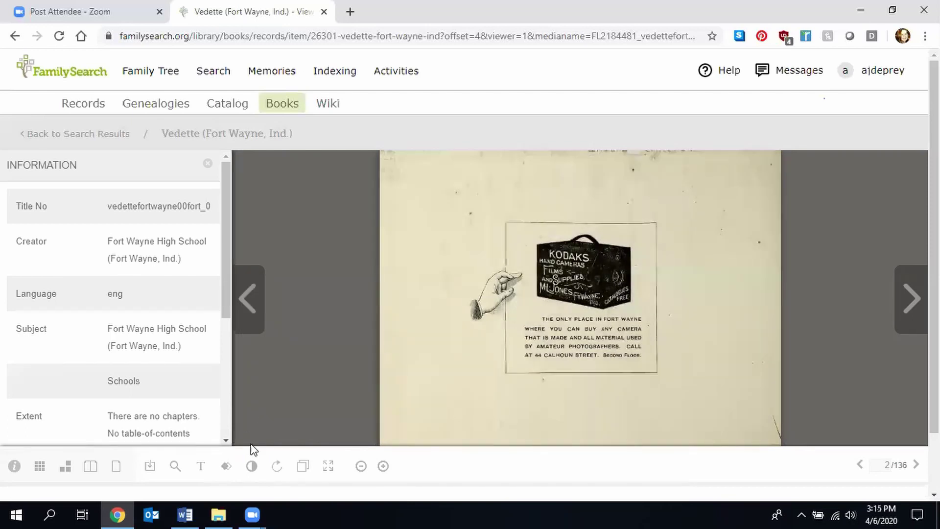
left_click(252, 467)
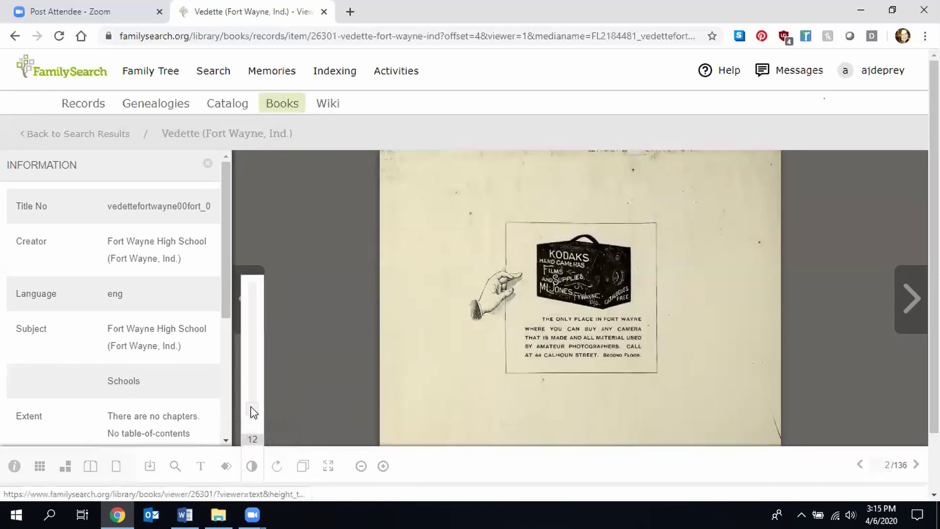
left_click(253, 397)
left_click(252, 465)
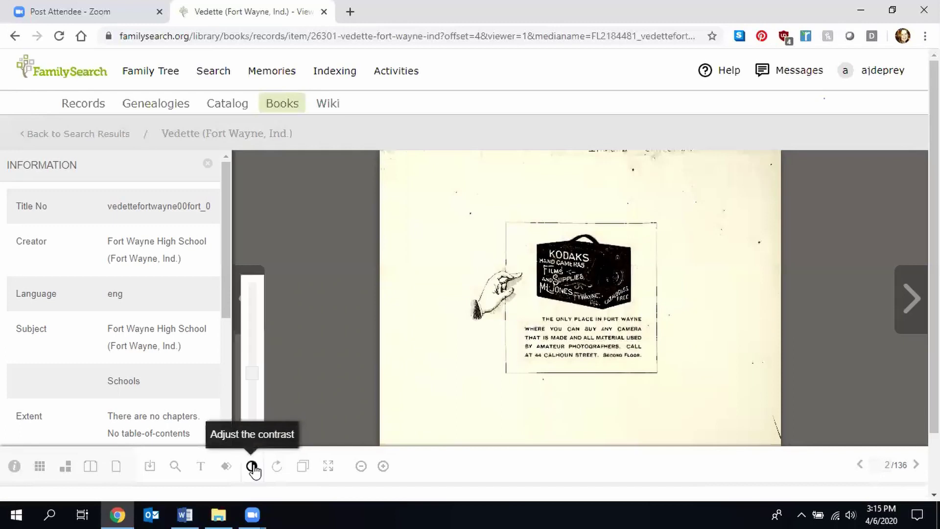
left_click(250, 368)
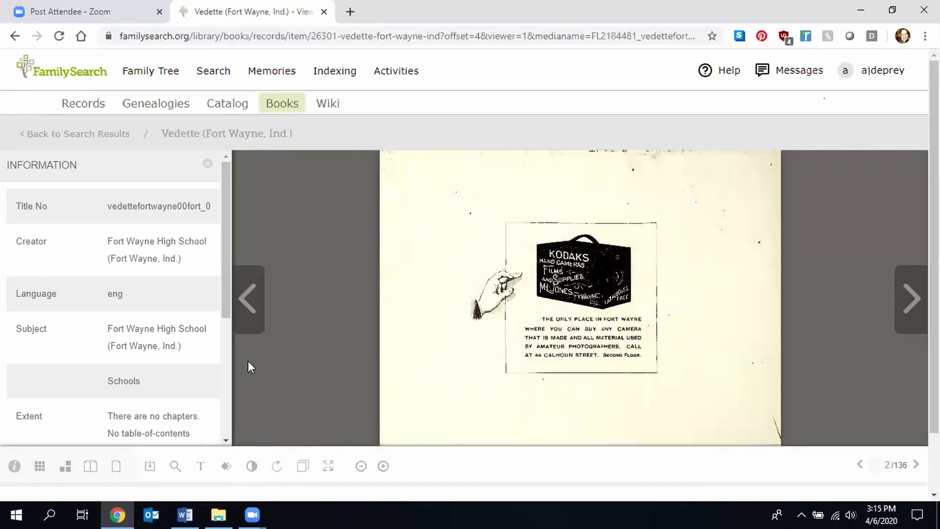
- Rotate the Kodak advertisement page 180° so it appears upside down
left_click(277, 466)
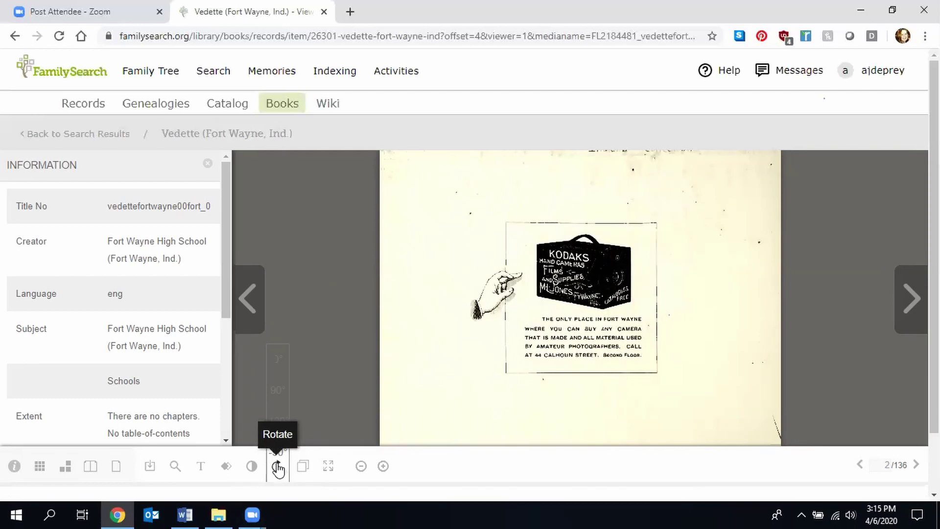
left_click(279, 422)
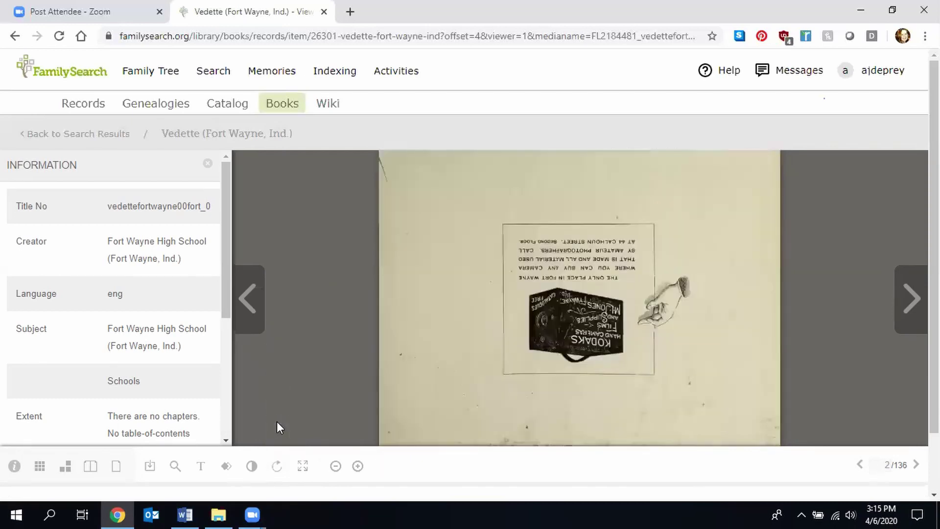
left_click(277, 466)
left_click(252, 467)
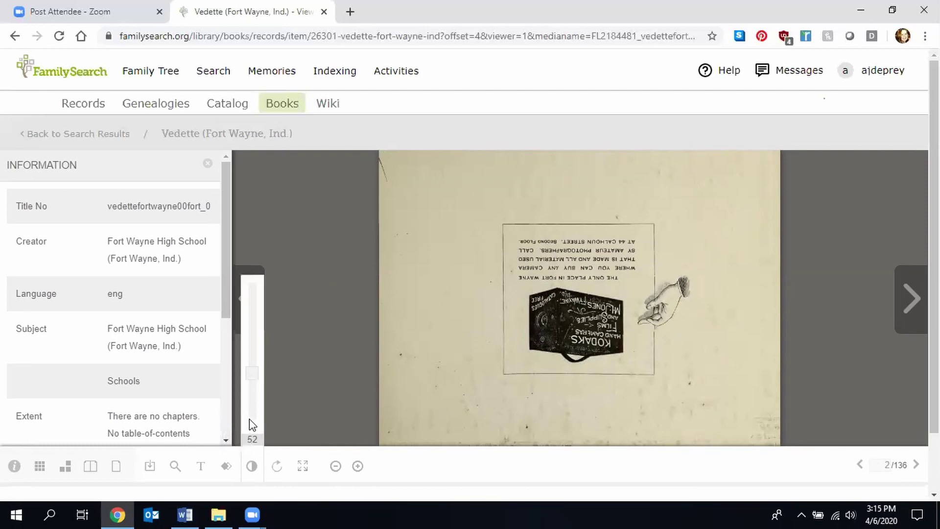
left_click(250, 469)
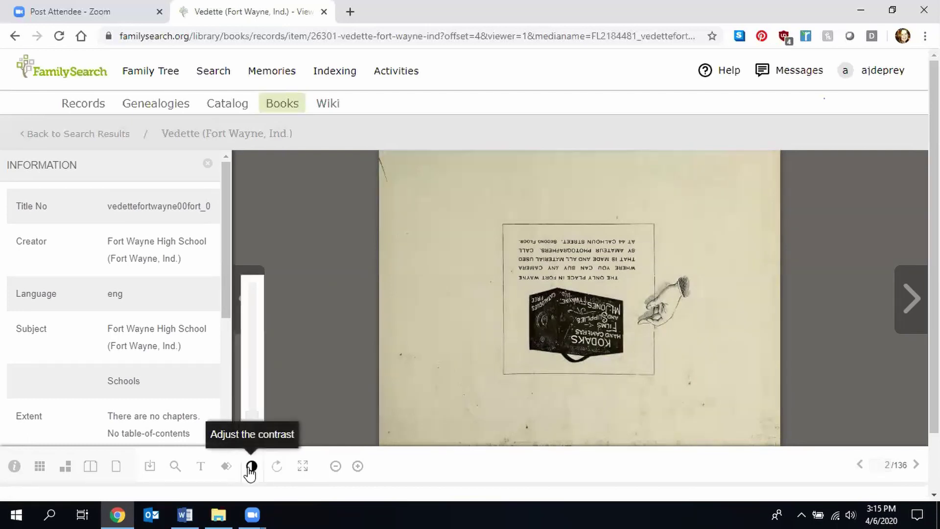
left_click(278, 469)
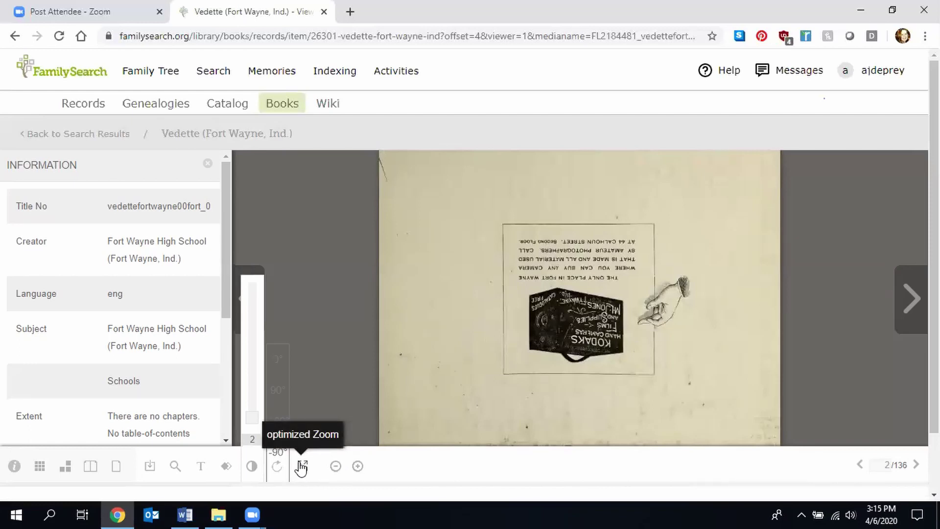
- Zoom in, refit the page, and advance Vedette to page 5, the Dry Goods Emporium ad
left_click(358, 467)
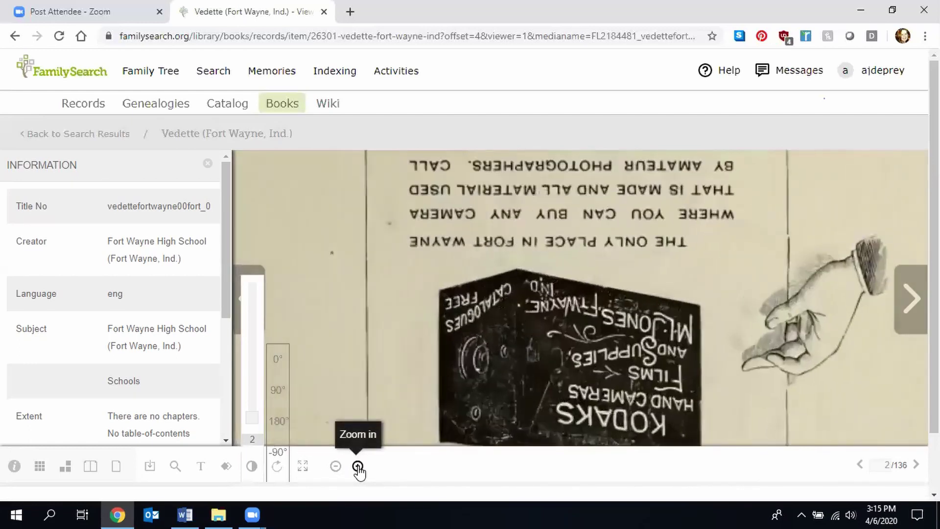
left_click(302, 468)
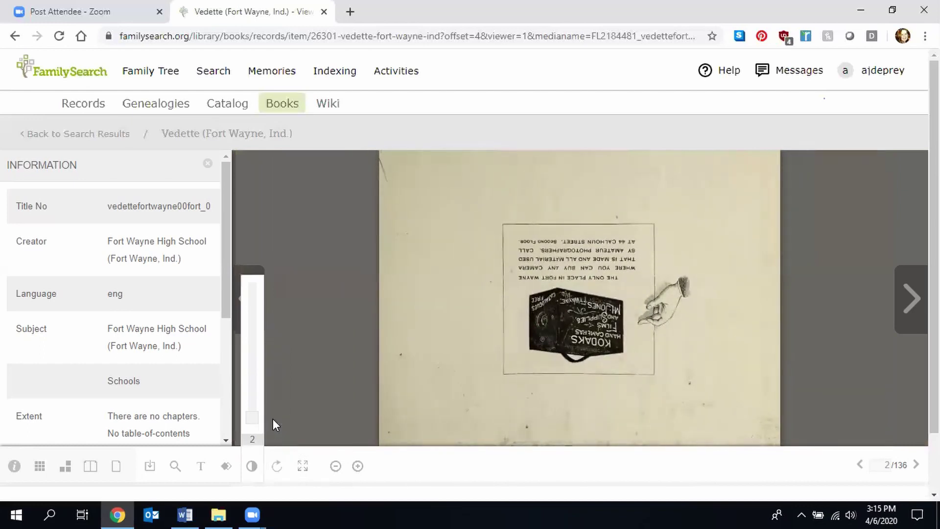
left_click(277, 465)
left_click(910, 301)
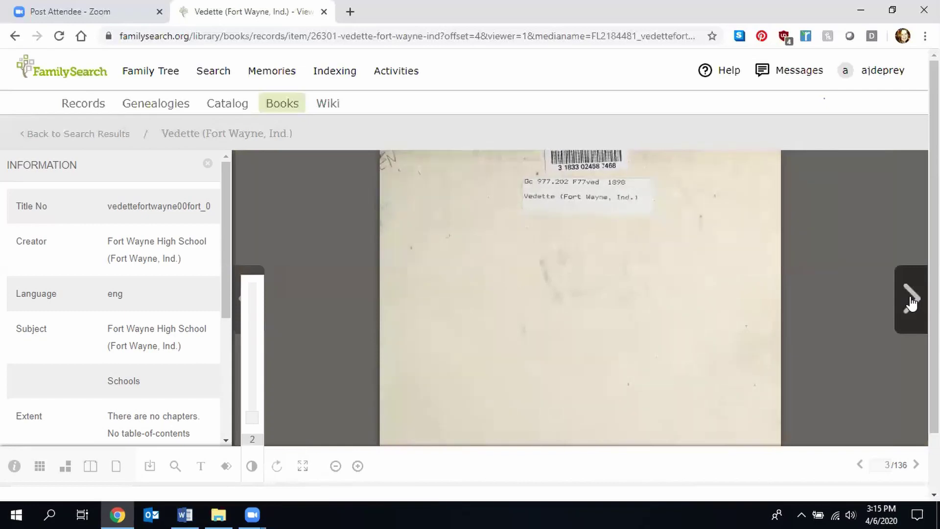
left_click(911, 304)
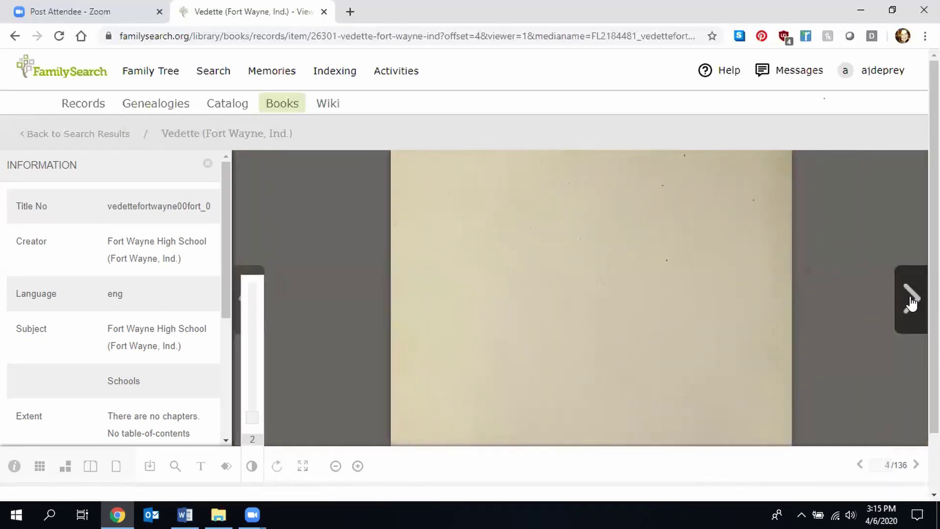
left_click(911, 301)
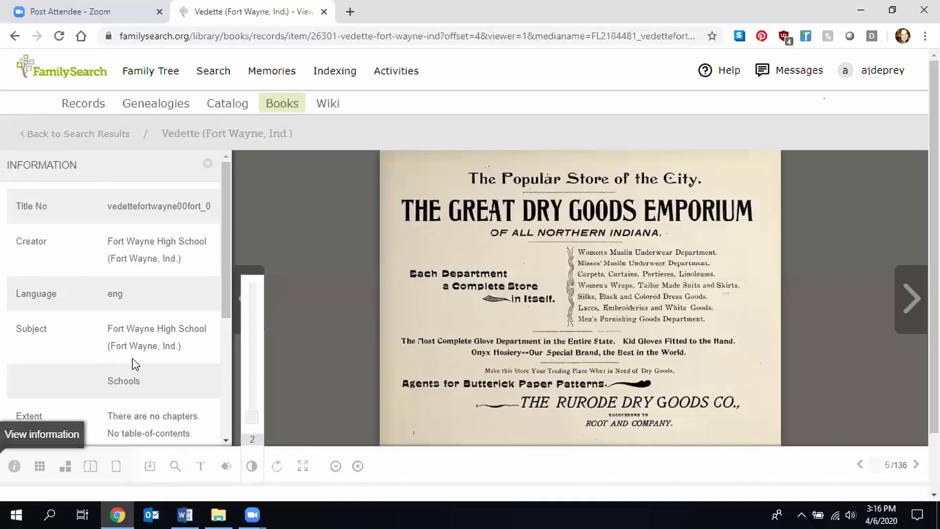
- Review the Information panel's Publisher Digital and Owning Institution (Internet Archive) values
left_click_drag(227, 250, 234, 303)
left_click_drag(239, 321, 231, 397)
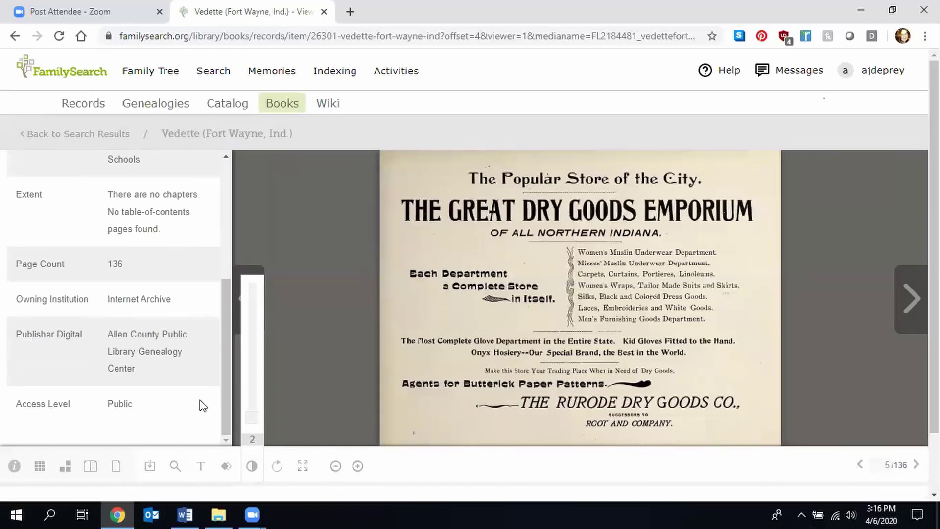
left_click_drag(147, 372, 109, 336)
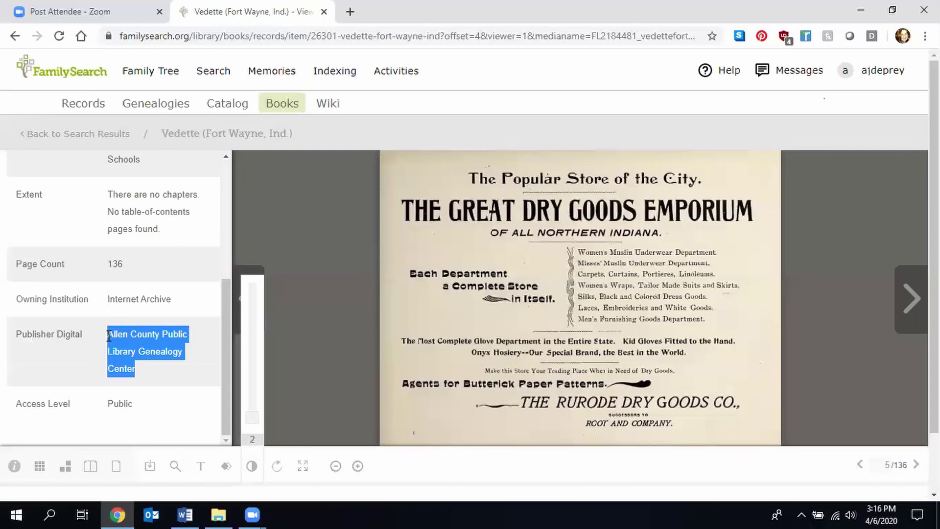
left_click(154, 368)
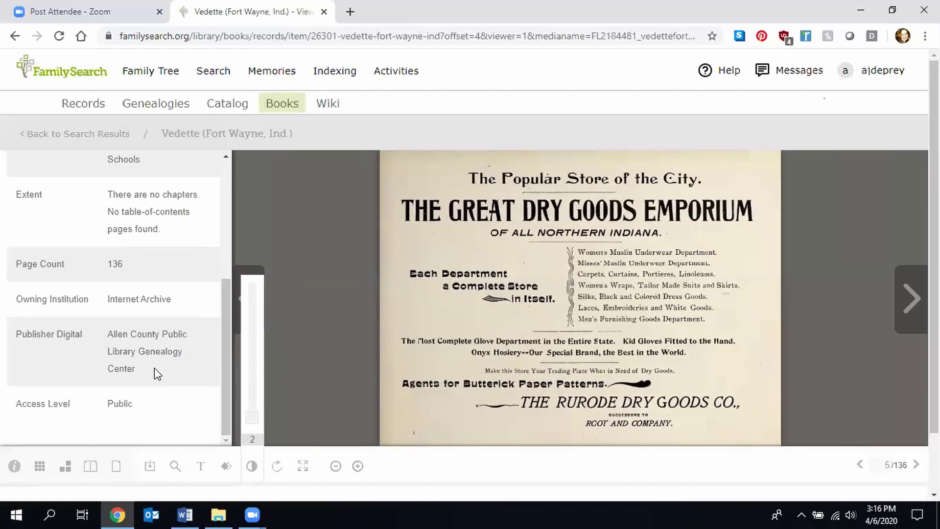
left_click_drag(175, 300, 105, 302)
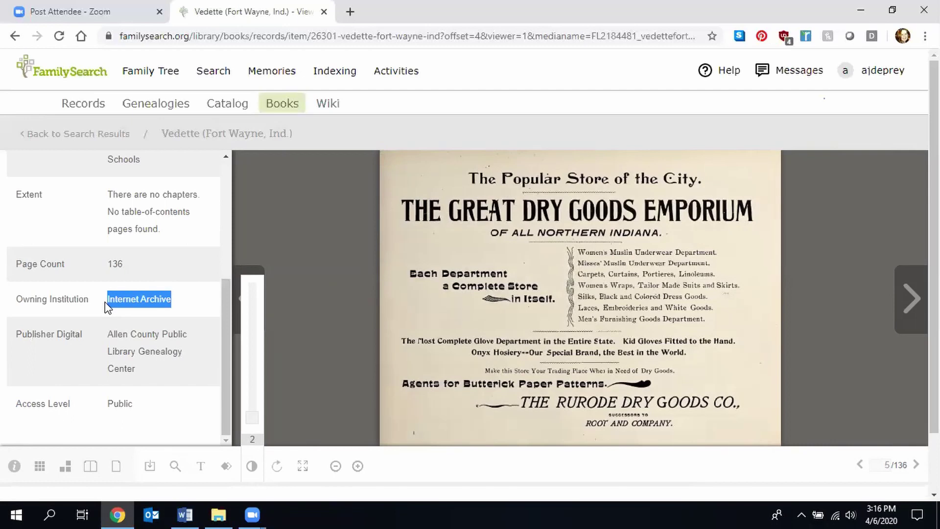
left_click(104, 302)
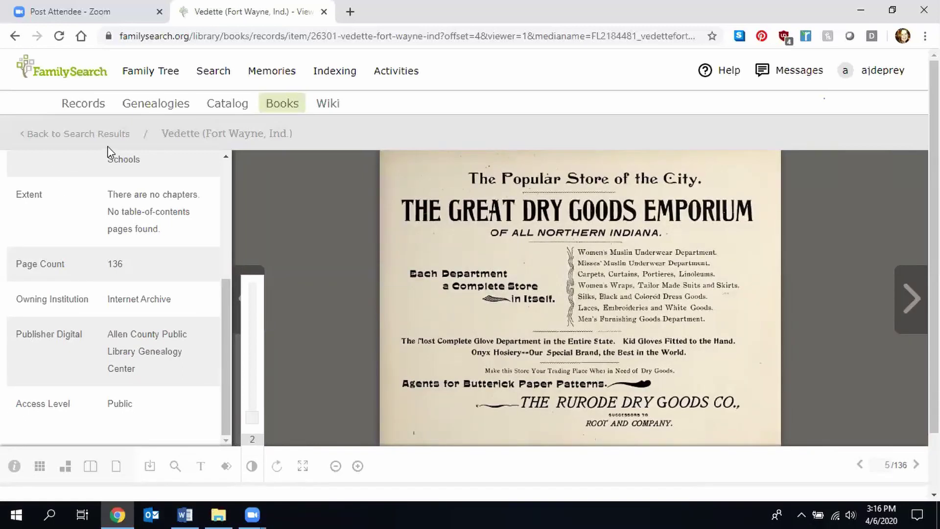
left_click(206, 73)
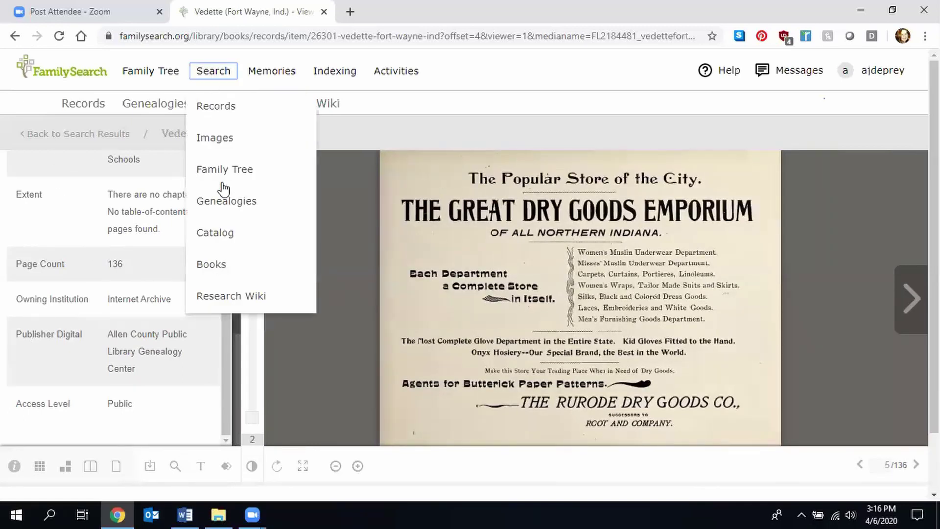
- Open the Books digital library and list Houston Public Library's 13343 digitized books
left_click(223, 265)
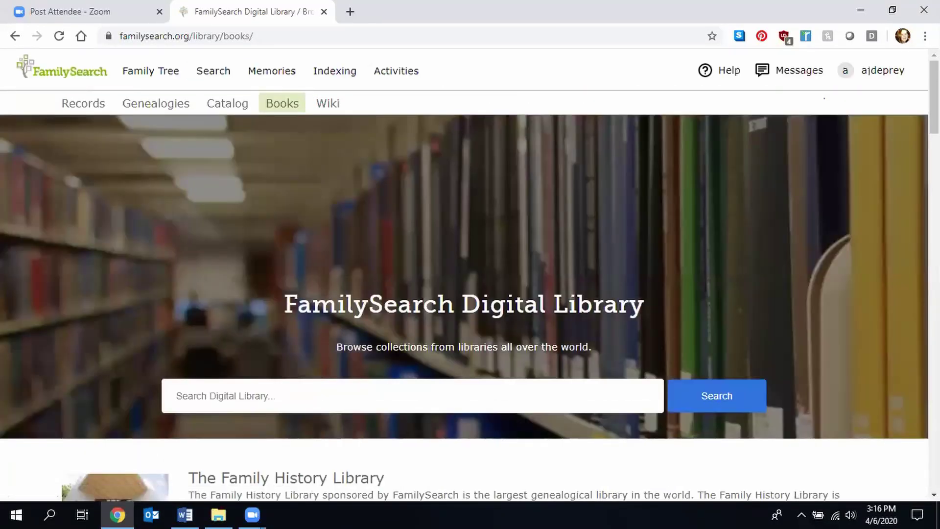
scroll(469, 275, "down", 8)
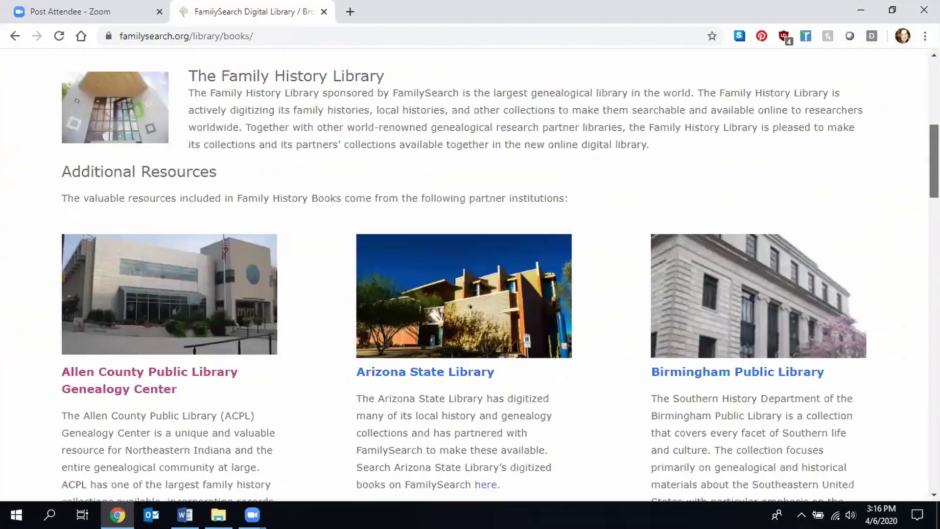
scroll(470, 274, "down", 9)
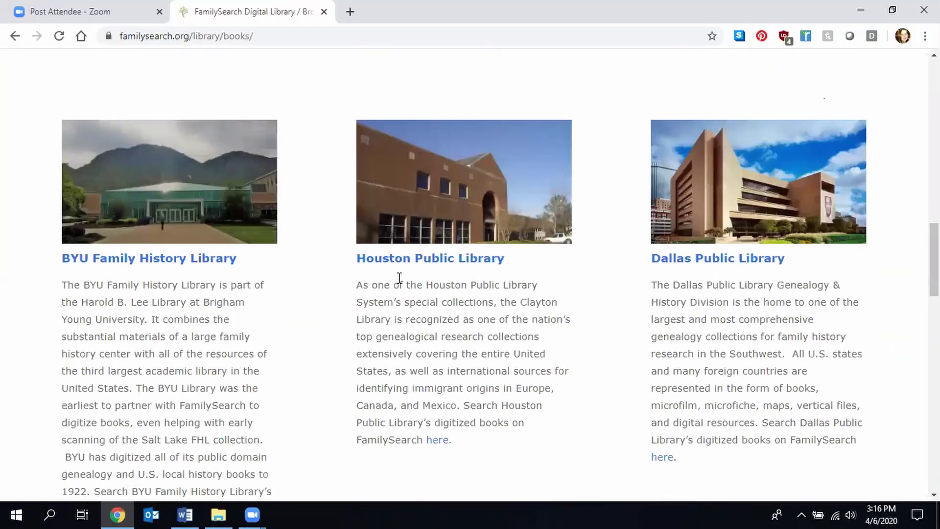
left_click(421, 259)
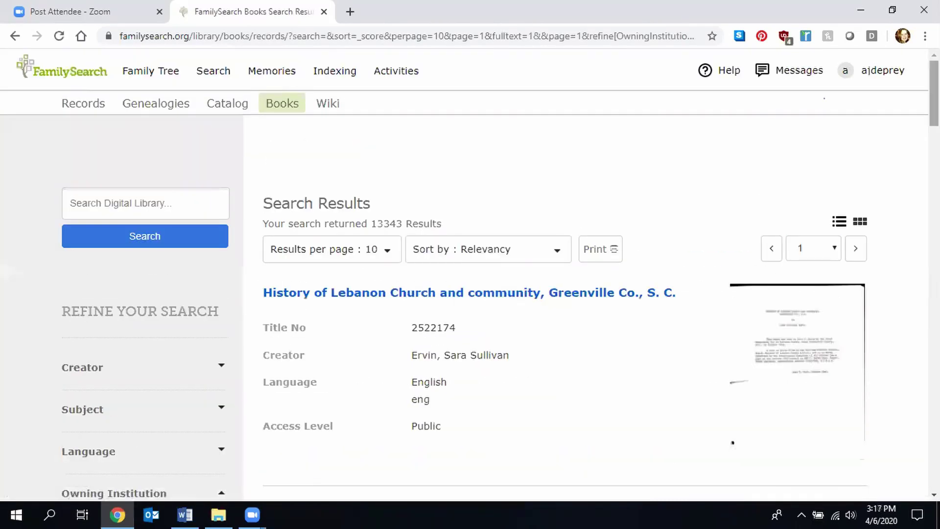
- Scroll to The John Gray Blount papers; v. 03, note its Protected status, and open its details
scroll(469, 275, "down", 5)
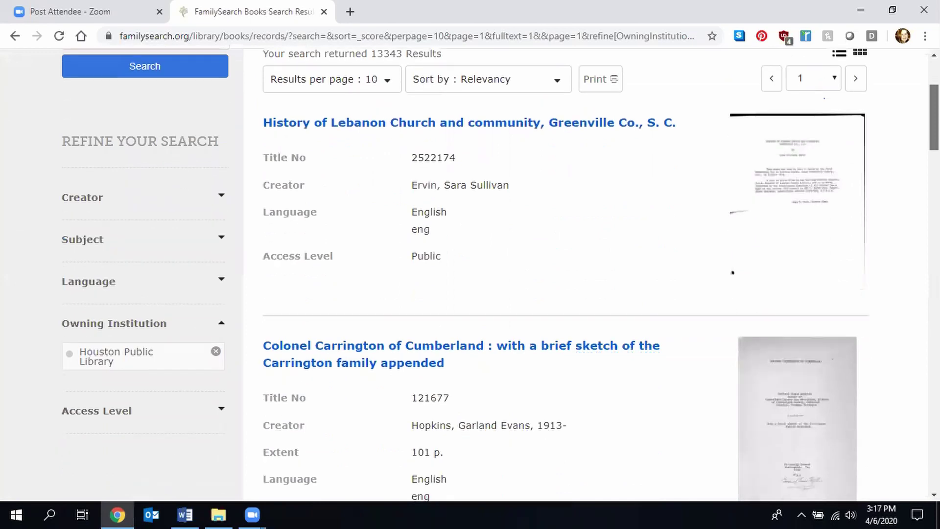
scroll(469, 274, "down", 11)
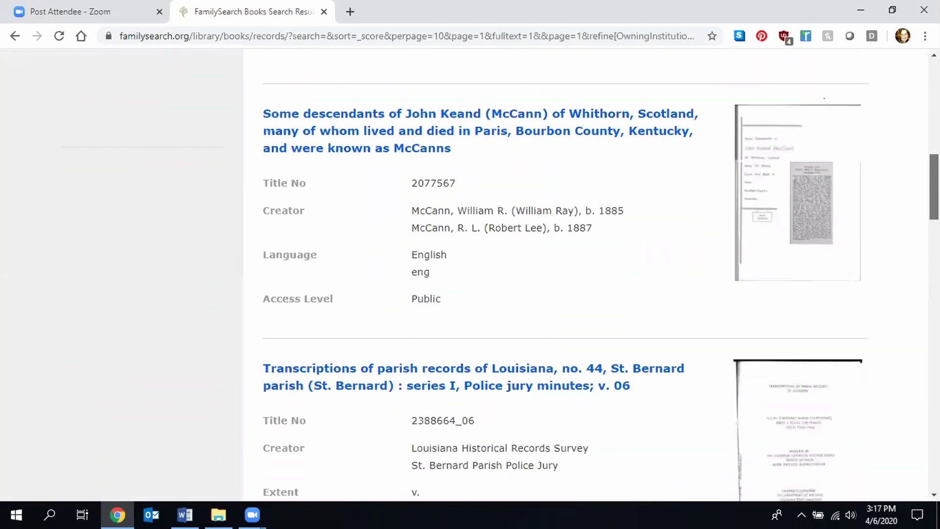
scroll(469, 274, "down", 12)
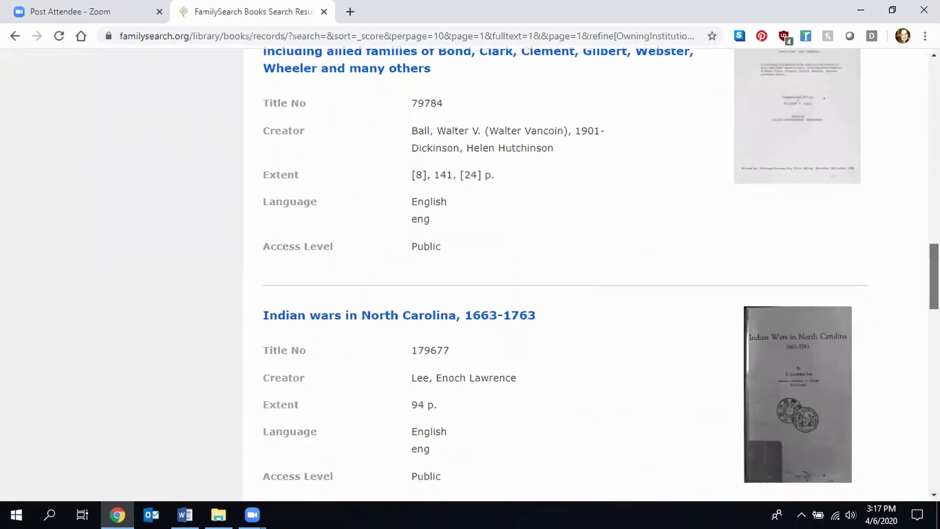
scroll(469, 274, "down", 10)
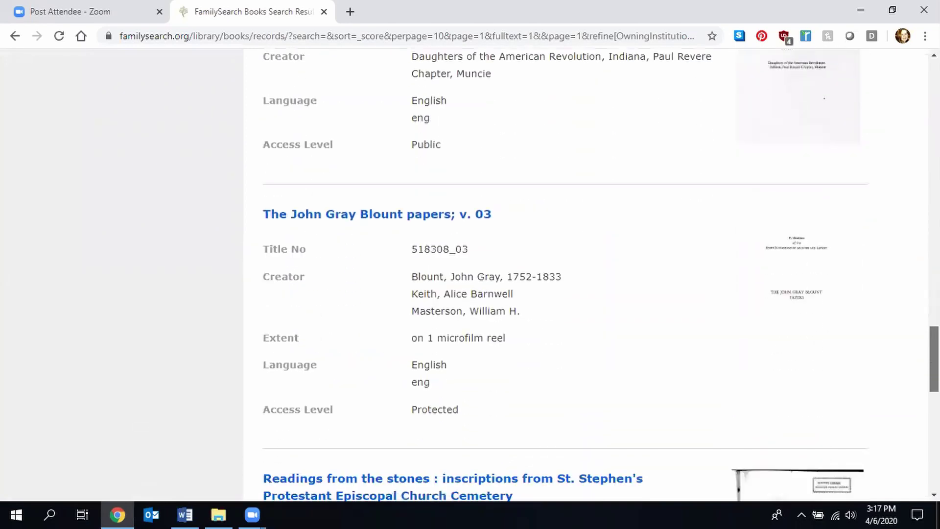
scroll(874, 382, "down", 2)
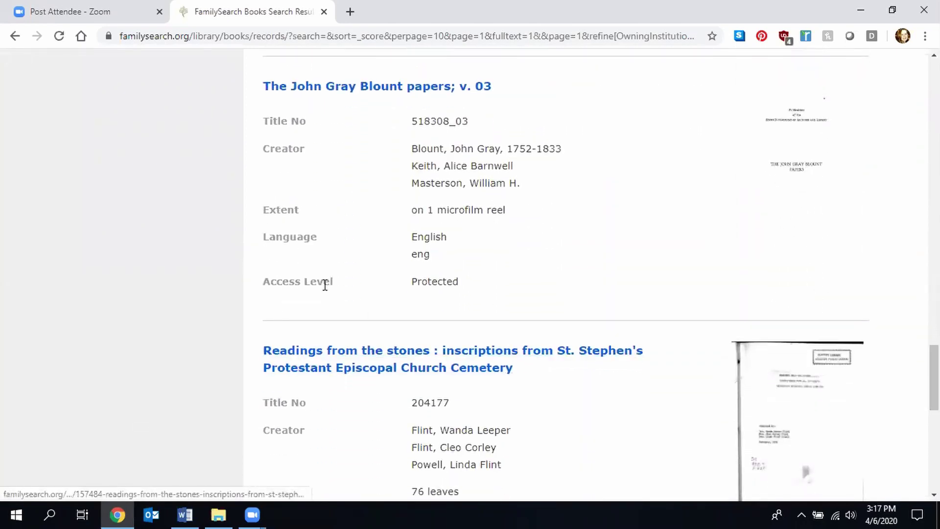
left_click_drag(421, 290, 403, 289)
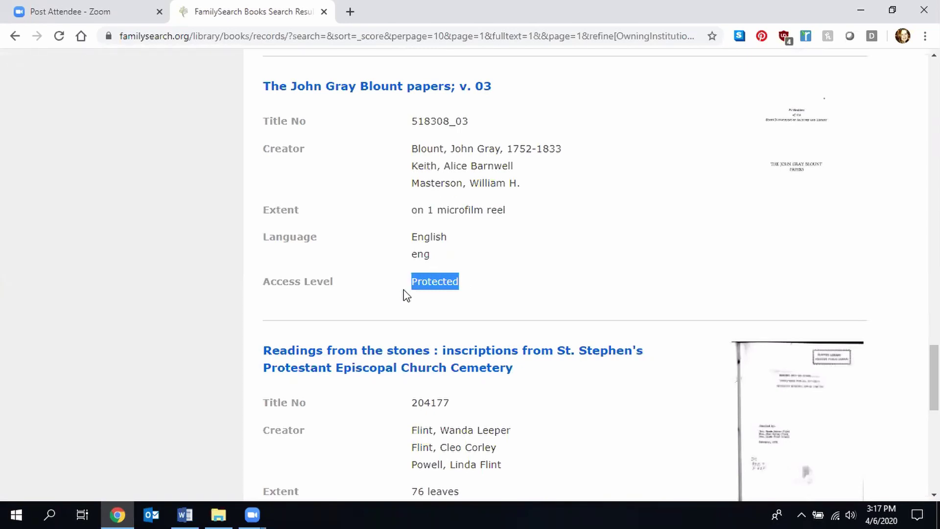
left_click(356, 97)
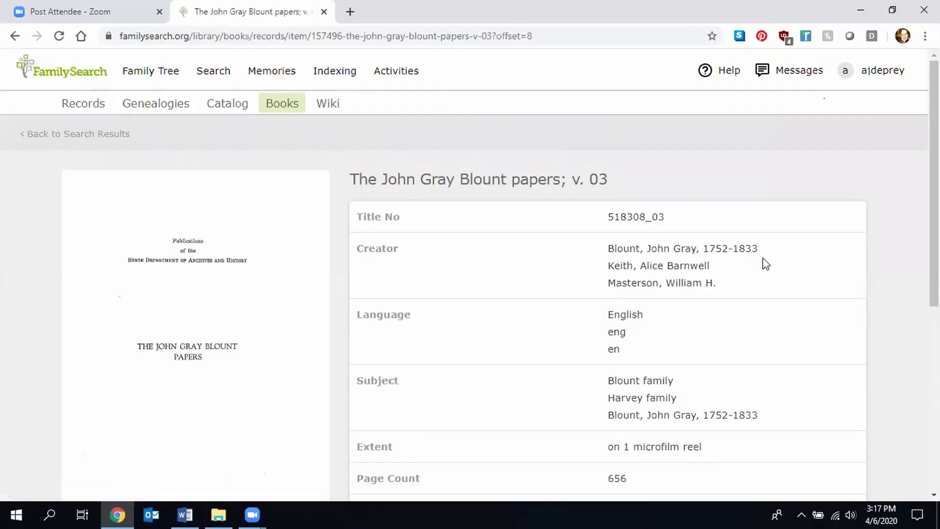
- Highlight the not-viewable-online notice, the Houston Public Library holder and the 656-page count
scroll(469, 274, "down", 3)
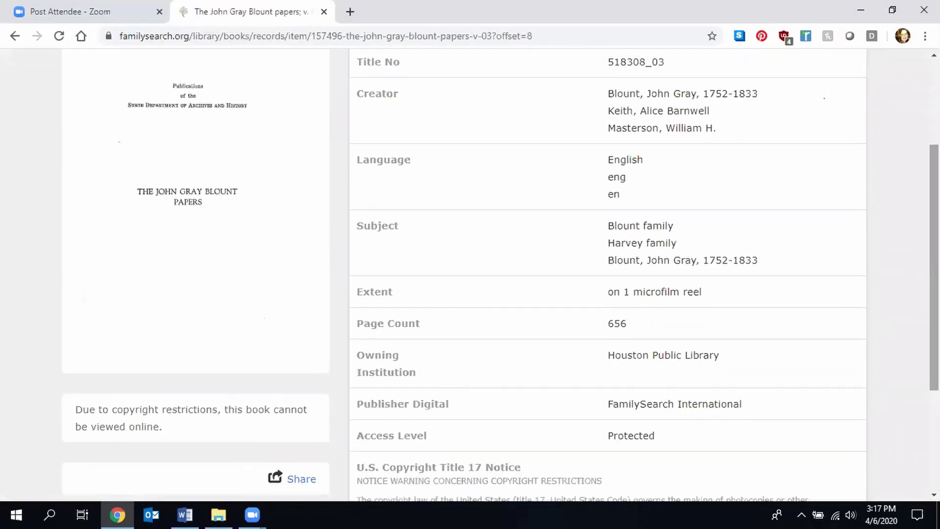
scroll(212, 382, "down", 1)
left_click_drag(163, 400, 74, 387)
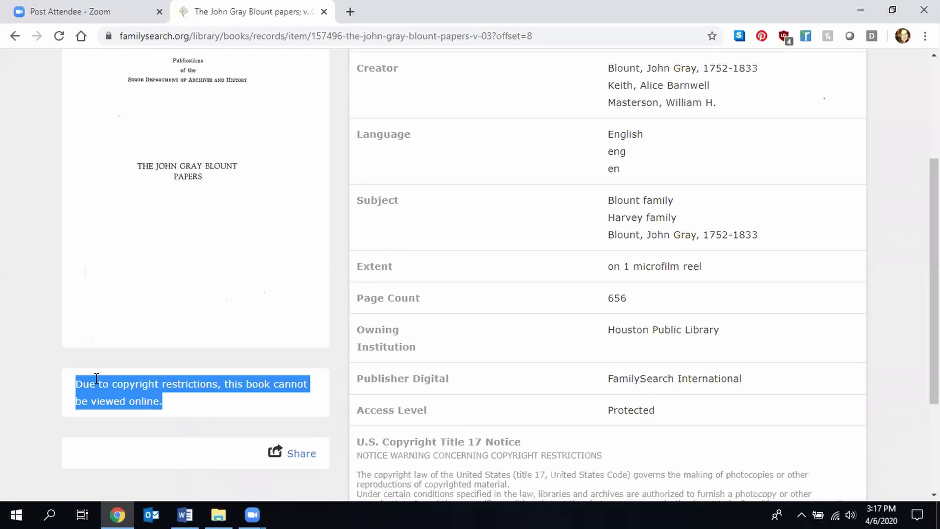
left_click_drag(725, 335, 597, 336)
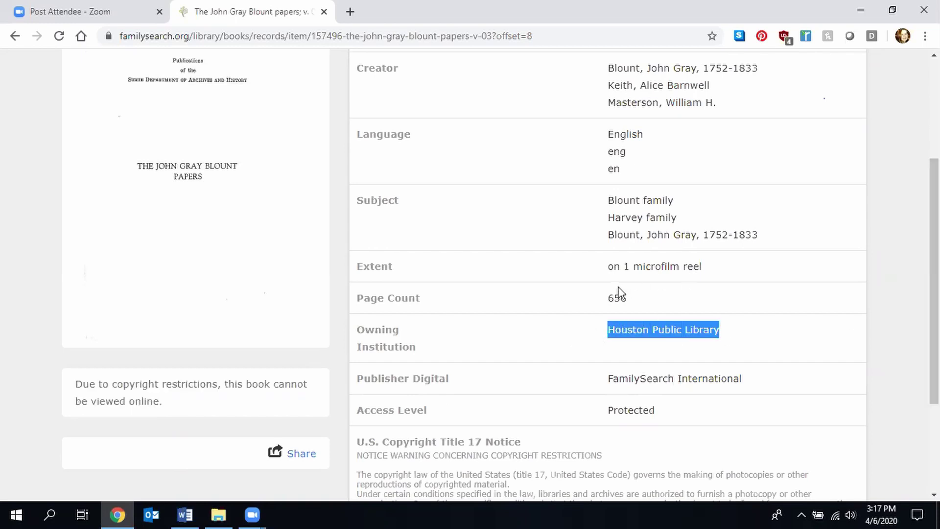
left_click_drag(630, 299, 601, 311)
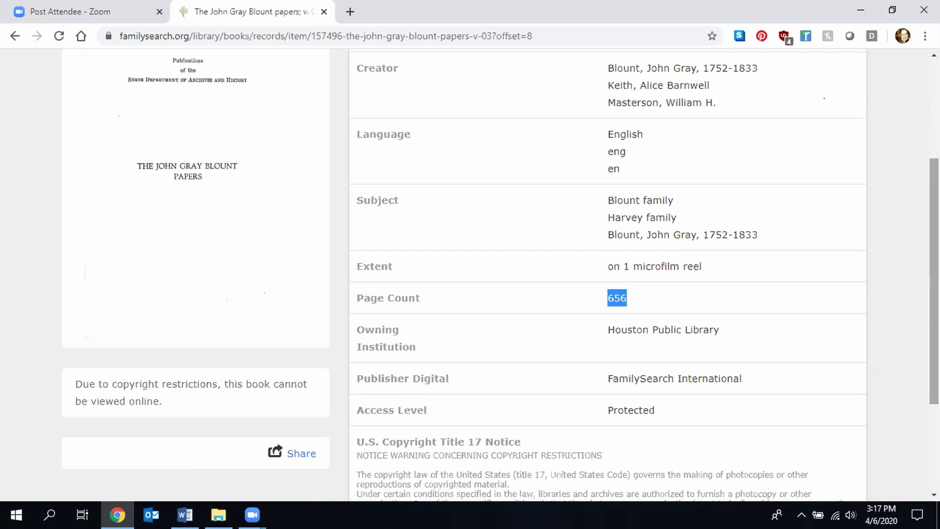
- Clear the page-count highlight and bring up the Search categories list
scroll(833, 299, "up", 4)
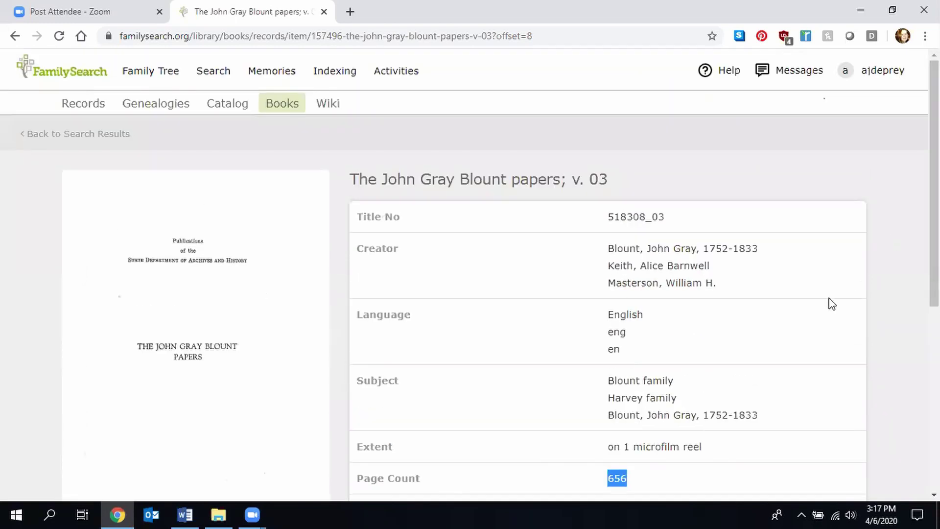
scroll(831, 303, "down", 4)
scroll(830, 303, "up", 4)
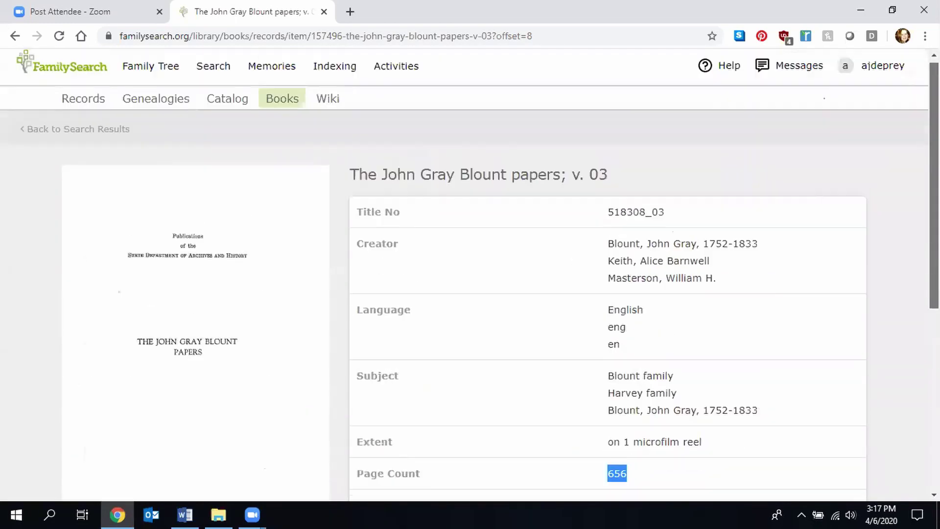
left_click(609, 276)
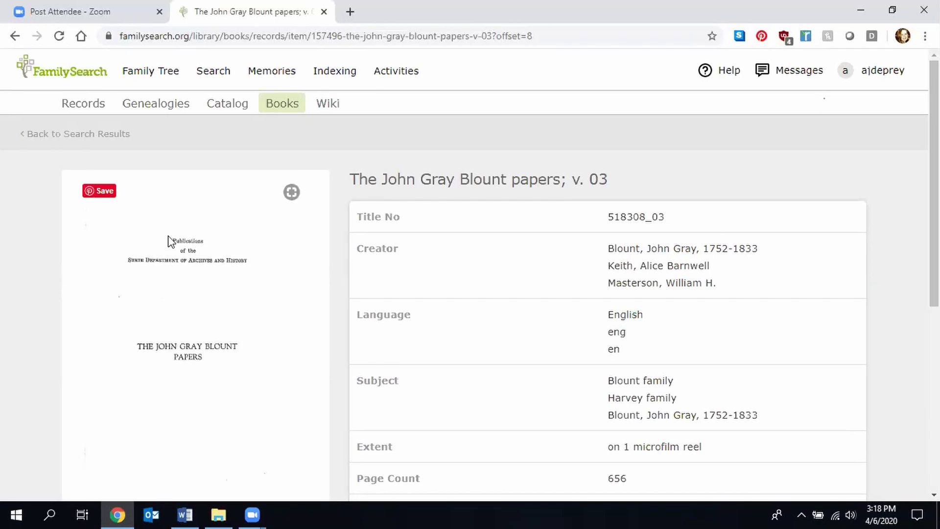
left_click(214, 73)
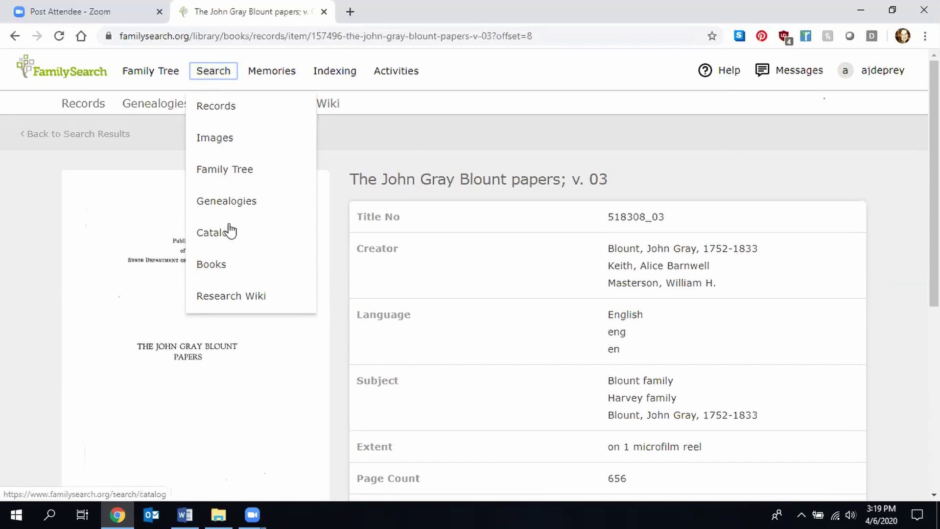
- Search historical image groups with the place Warsaw, Kosciusko, Indiana, United States
left_click(217, 140)
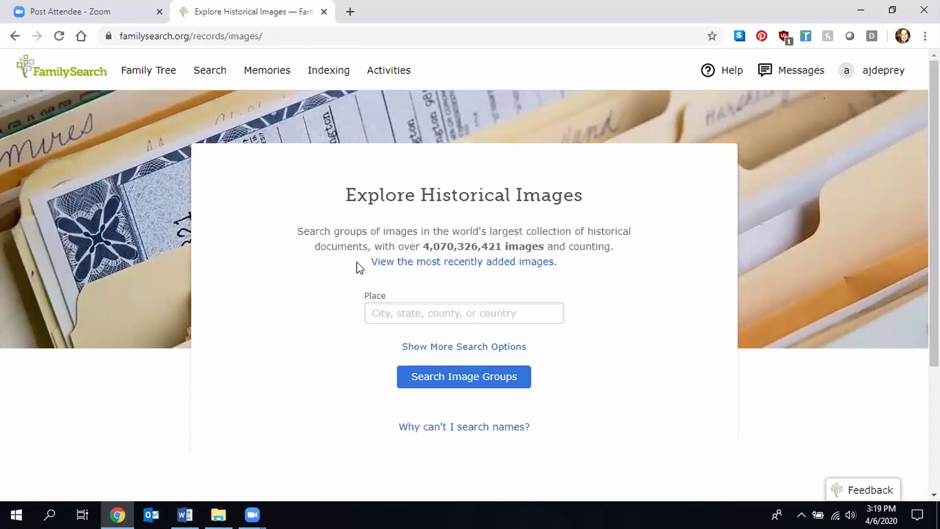
left_click(433, 314)
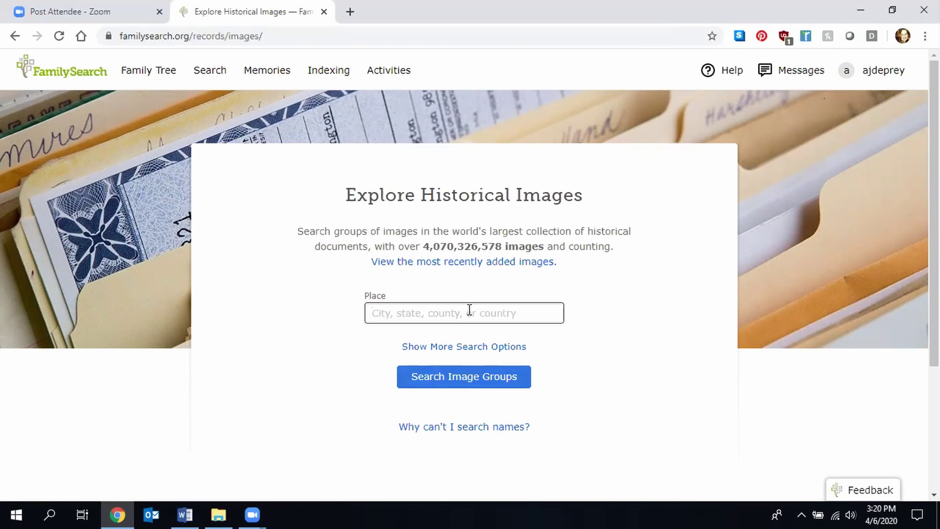
type("Warsaw")
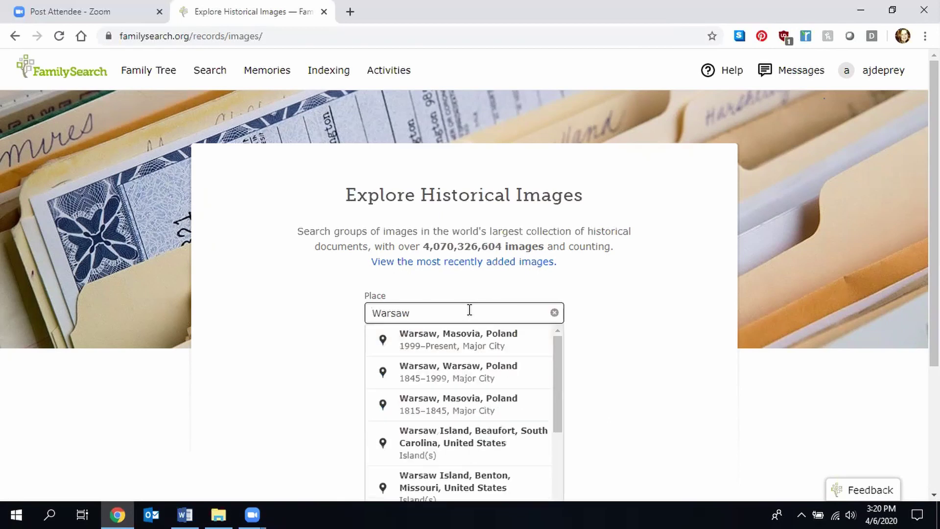
type(", Indiana")
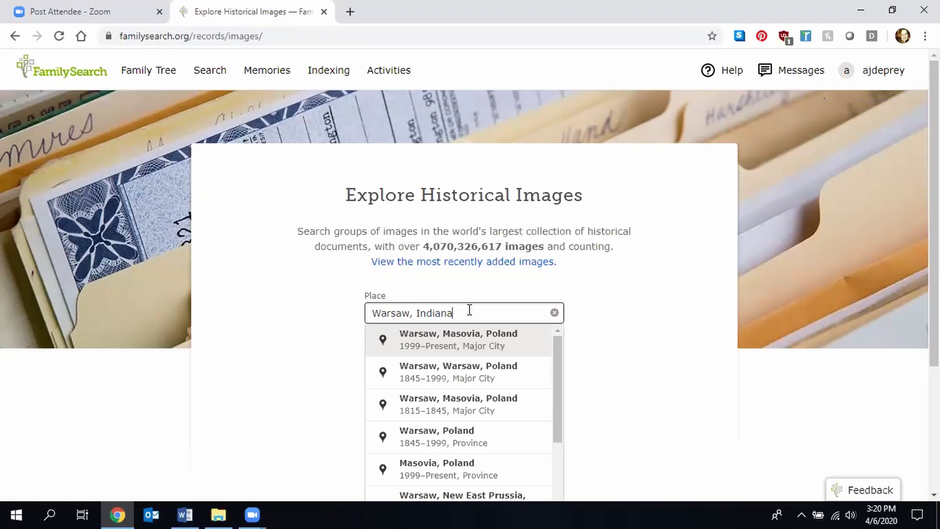
left_click(473, 343)
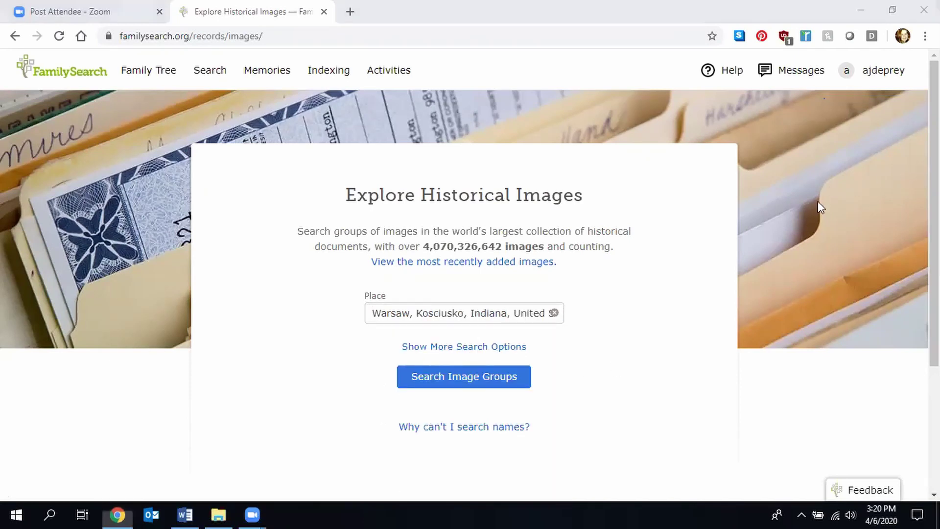
left_click(474, 376)
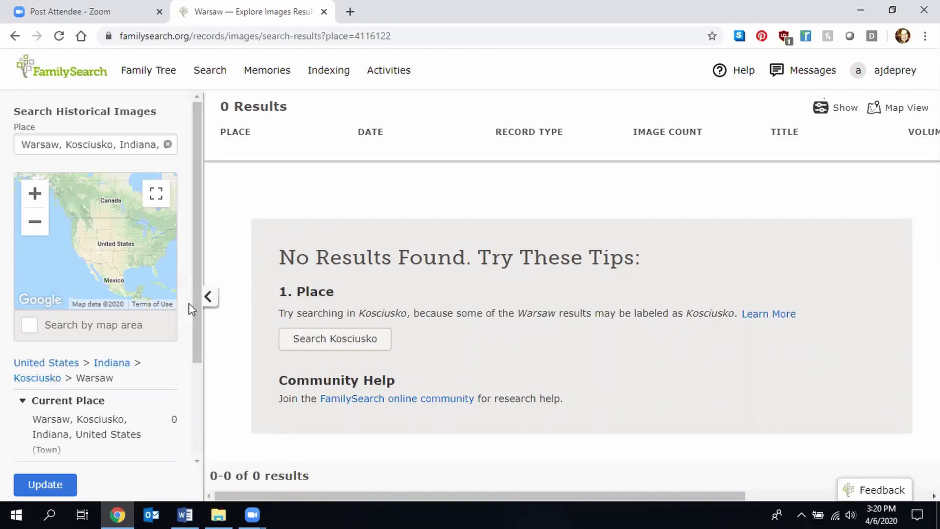
- Remove 'Warsaw, ' from the place and rerun the image search for Kosciusko, Indiana, United States
left_click_drag(194, 269, 181, 262)
left_click_drag(66, 147, 4, 147)
key("BackSpace")
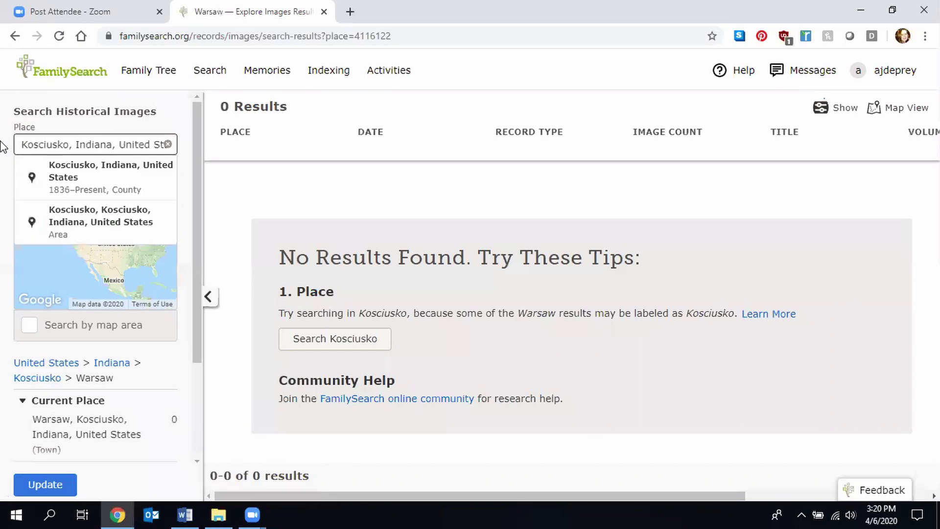
left_click(71, 179)
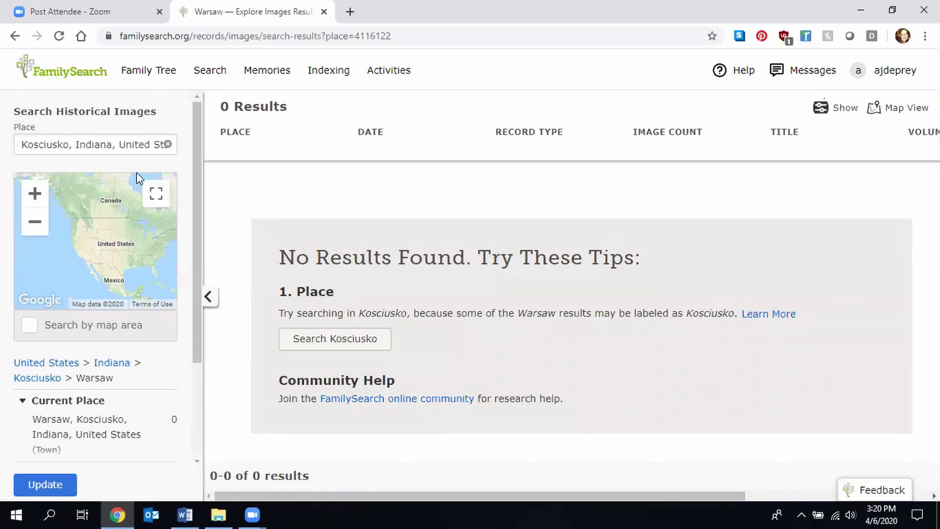
left_click(148, 145)
key("Return")
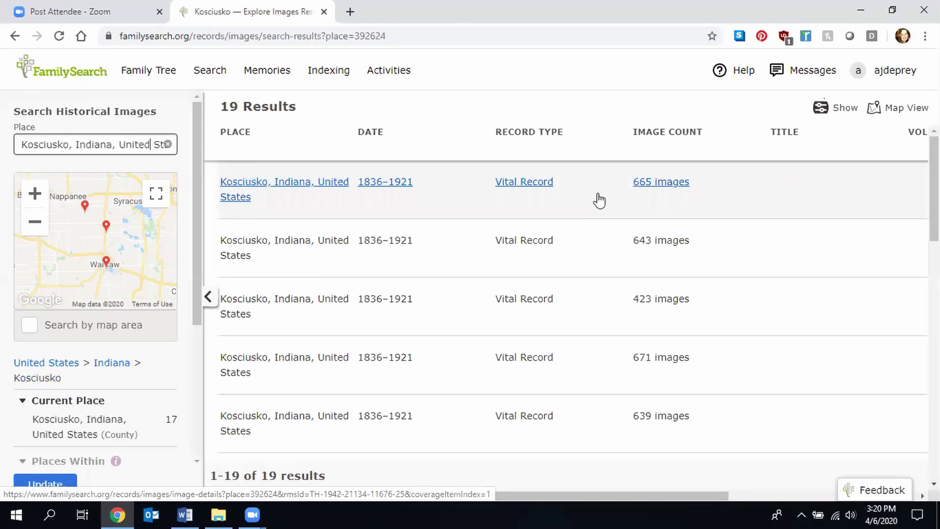
- Browse the 665-image Kosciusko vital record group, then return to Explore Historical Images
left_click(531, 188)
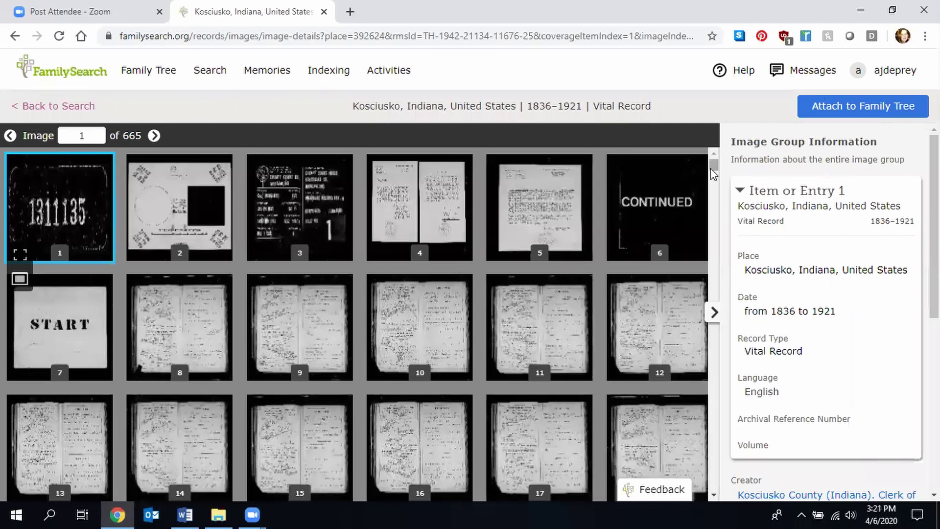
left_click_drag(715, 177, 712, 165)
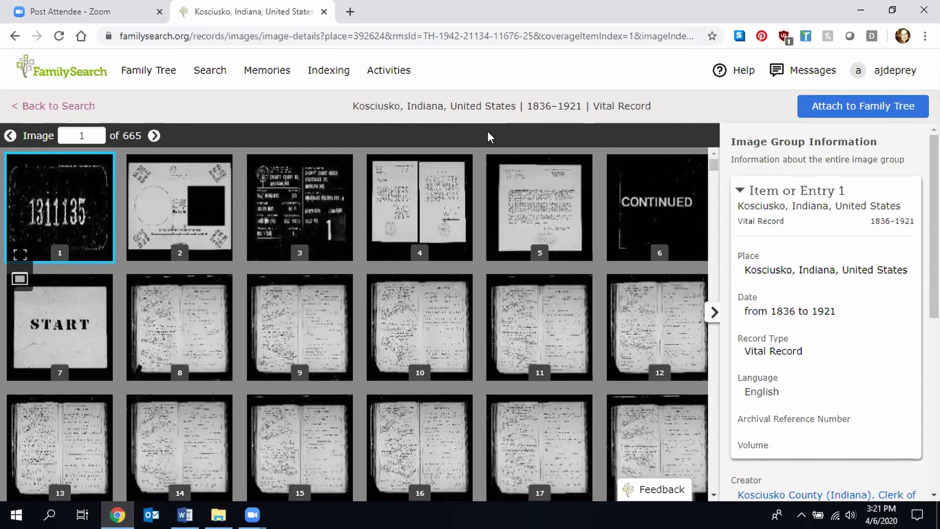
left_click(15, 42)
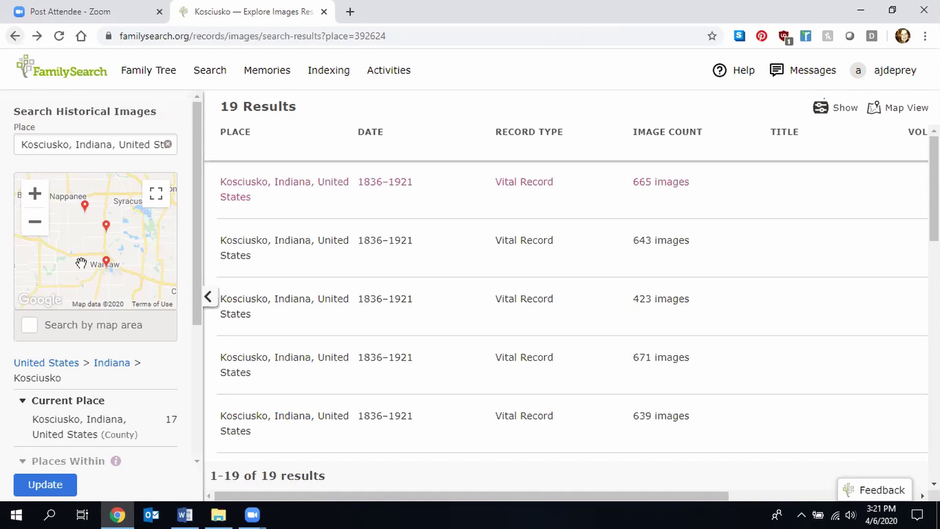
left_click_drag(344, 497, 543, 501)
left_click_drag(601, 495, 278, 462)
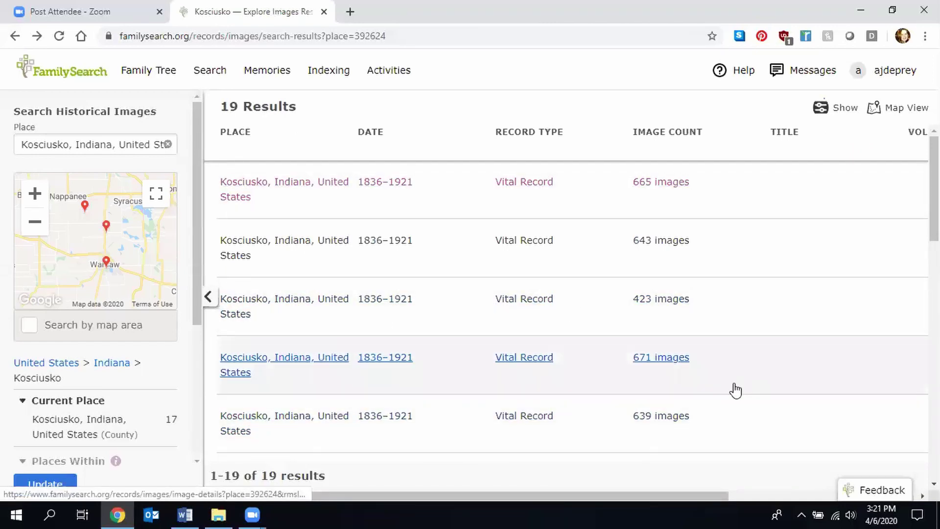
scroll(568, 308, "down", 8)
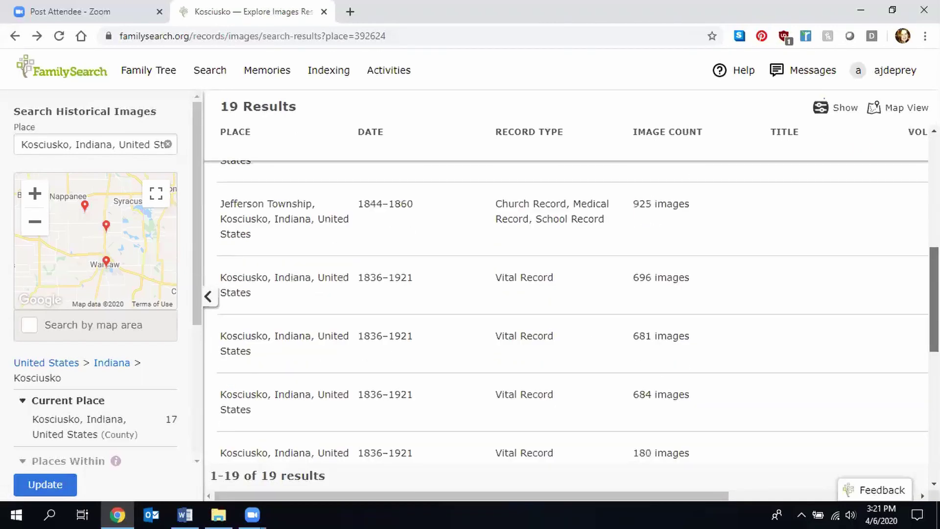
scroll(568, 308, "up", 8)
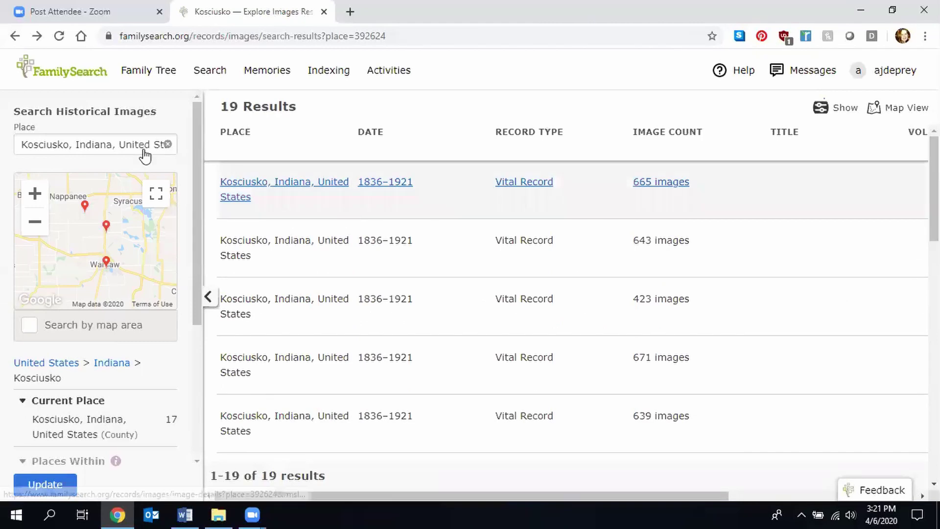
left_click(13, 36)
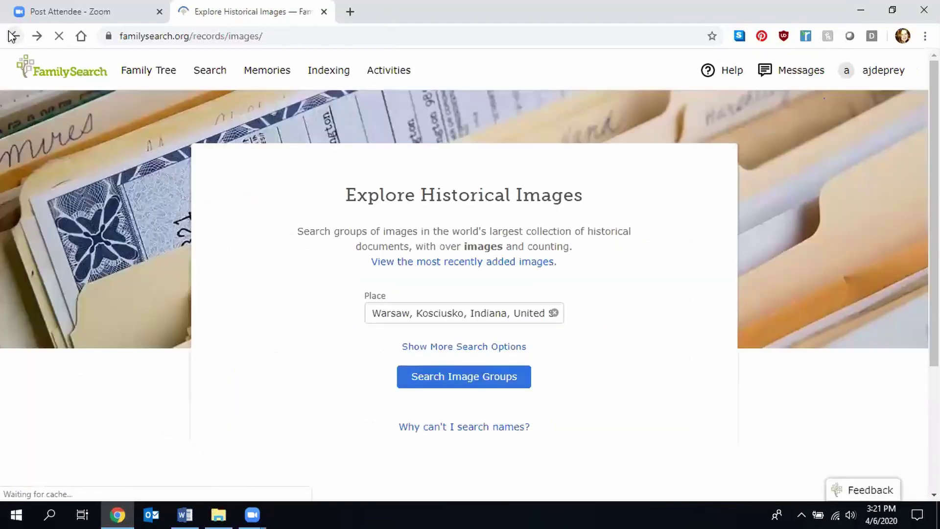
- Search historical image groups with the place set to Italy, Country
triple_click(425, 316)
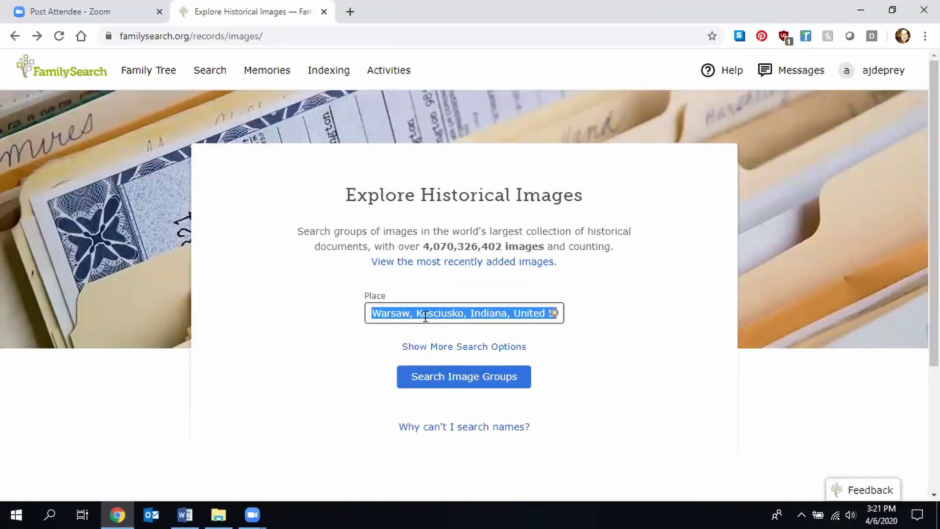
type("Italy")
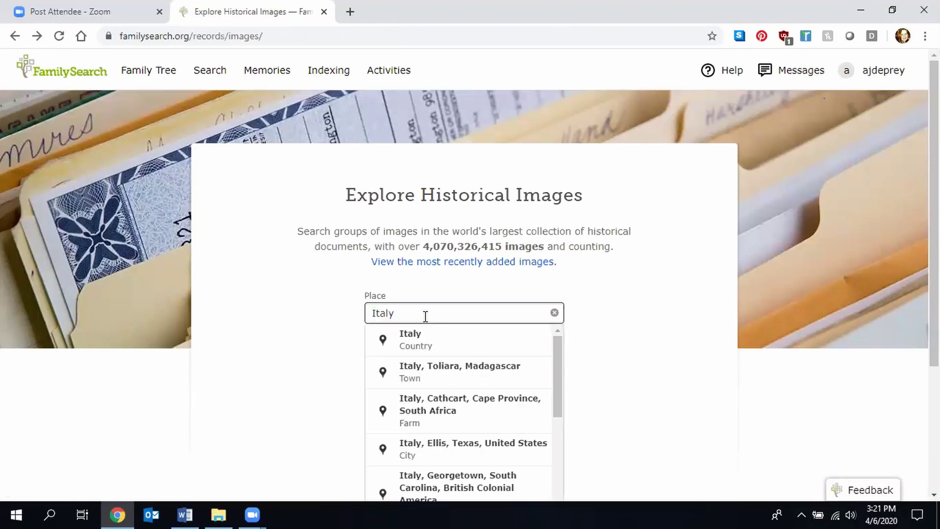
left_click(424, 339)
left_click(453, 387)
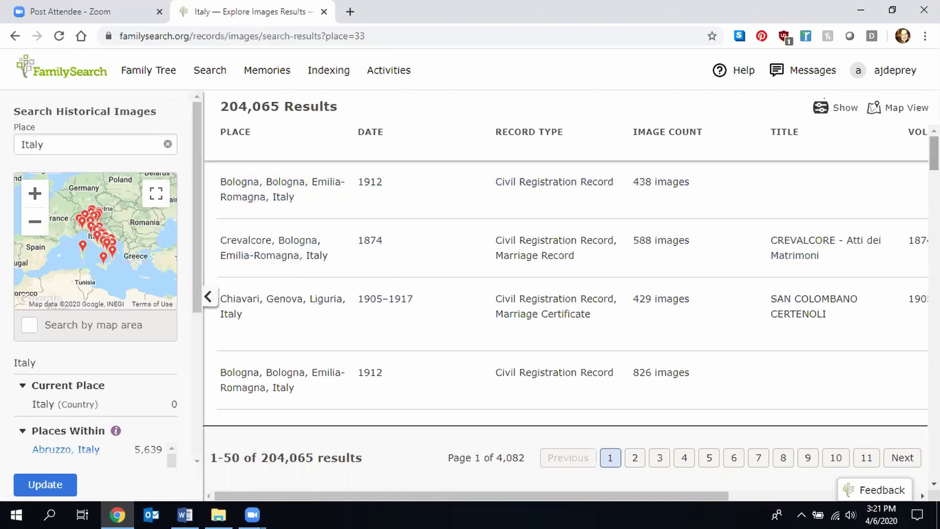
- Scroll the Italy results and open the Chiavari 1873–1874 marriage image group
scroll(573, 294, "down", 2)
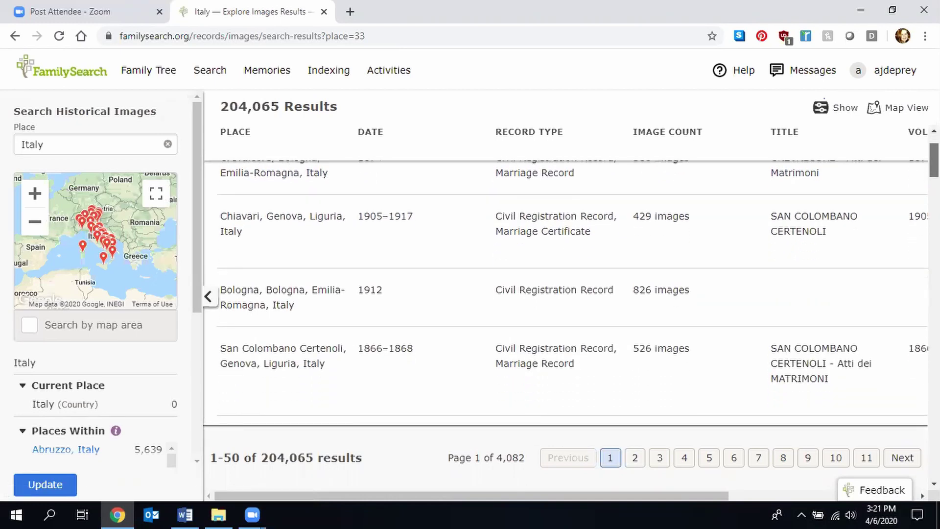
scroll(744, 185, "up", 2)
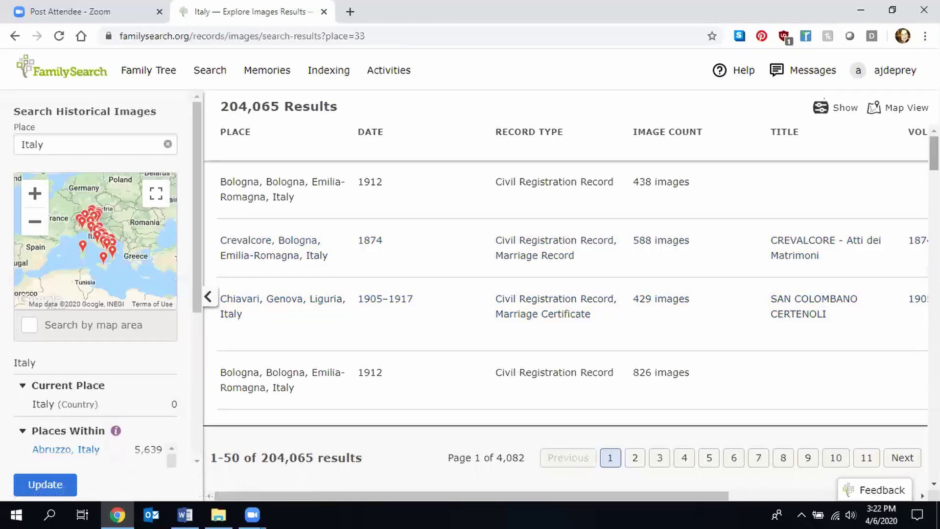
scroll(572, 294, "down", 10)
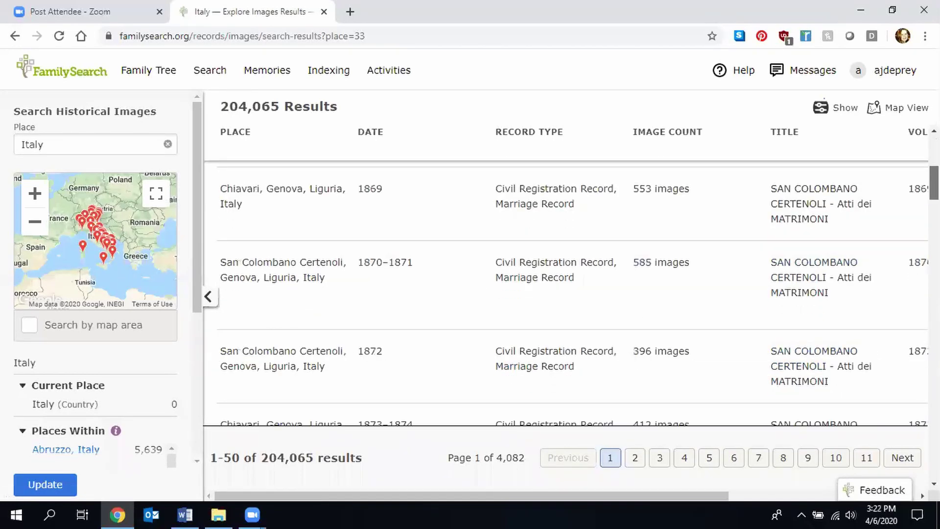
scroll(598, 235, "down", 2)
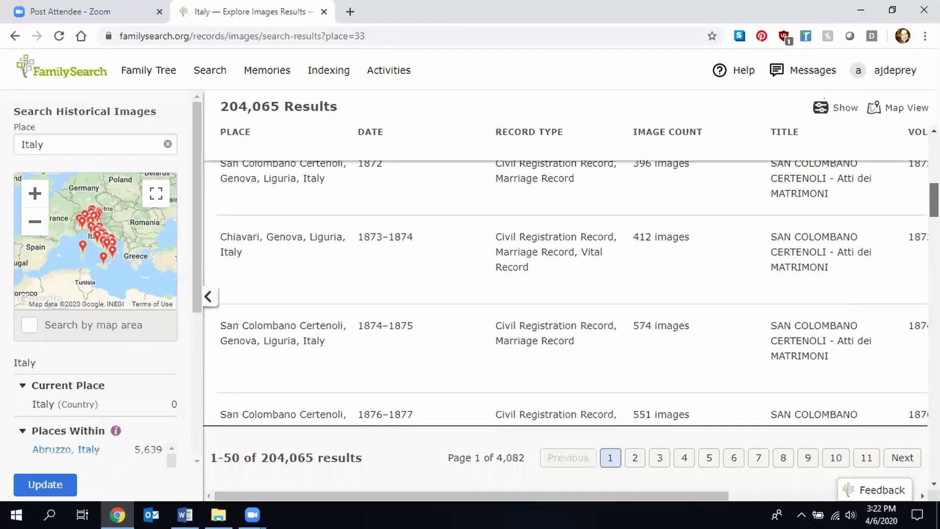
left_click(570, 235)
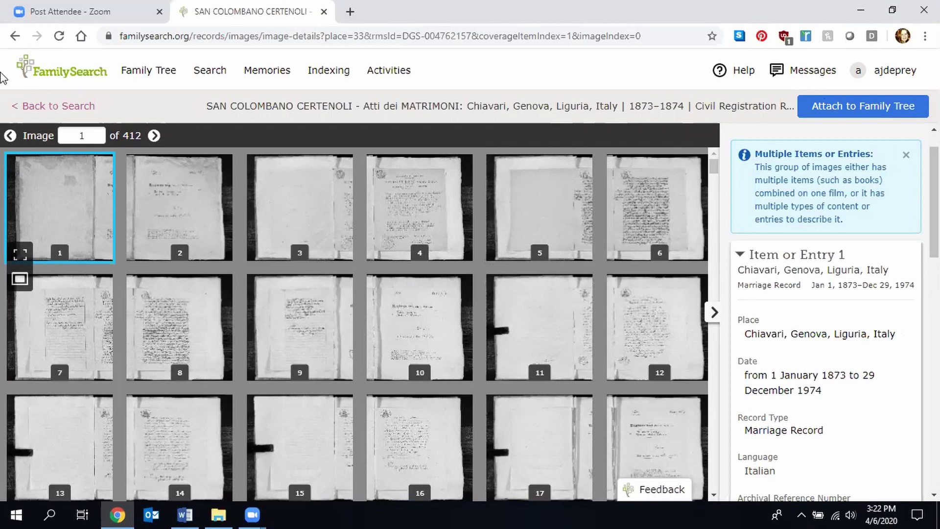
- Go back from the Chiavari marriage group to the Italy search results
left_click(14, 37)
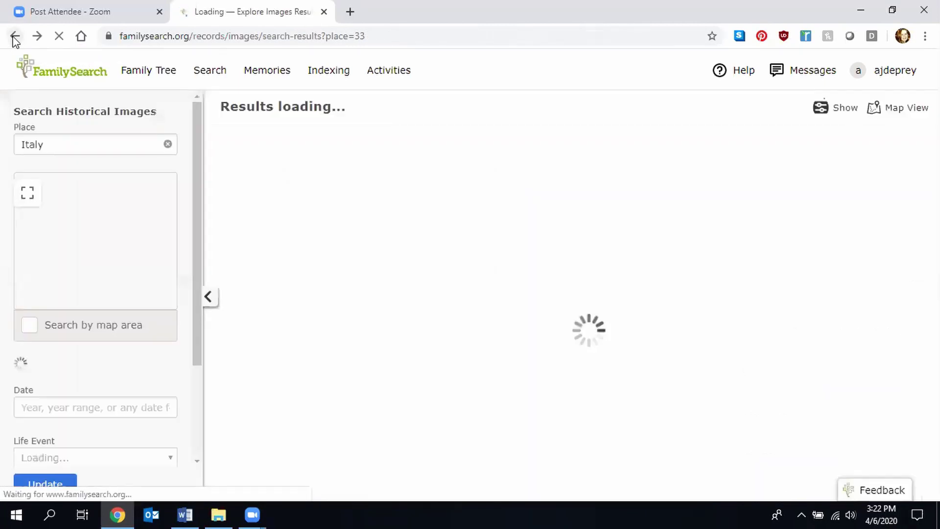
- Return to Explore Historical Images and go to the Family Tree person search
left_click(14, 37)
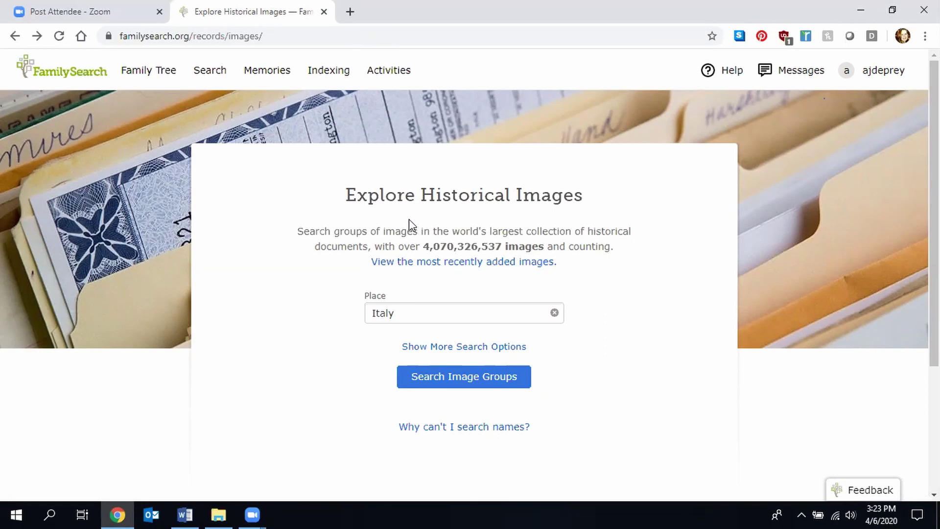
left_click(215, 74)
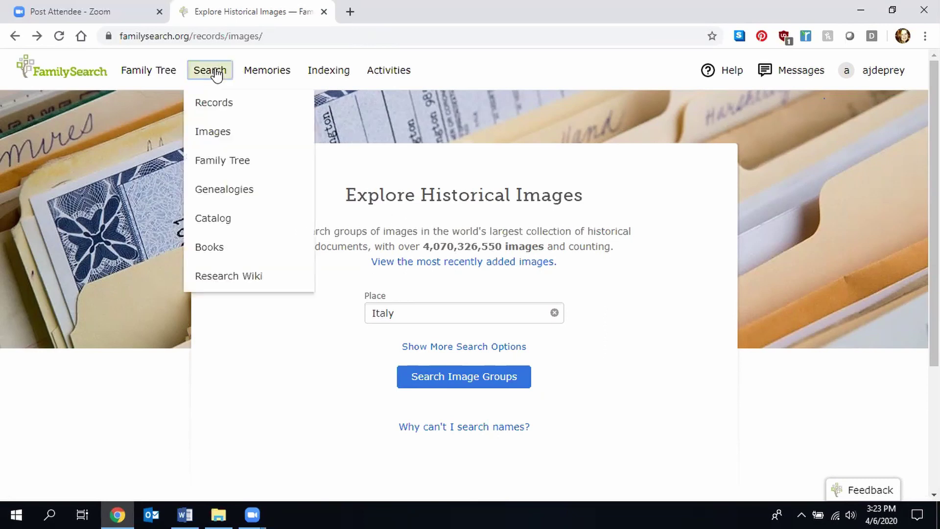
left_click(246, 168)
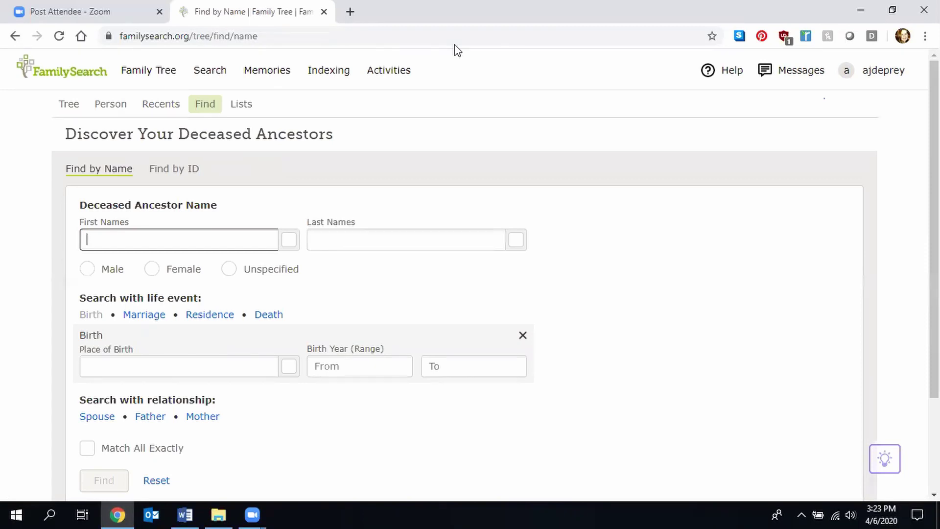
- Switch away from the browser to the Zoom meeting
key("alt+Tab")
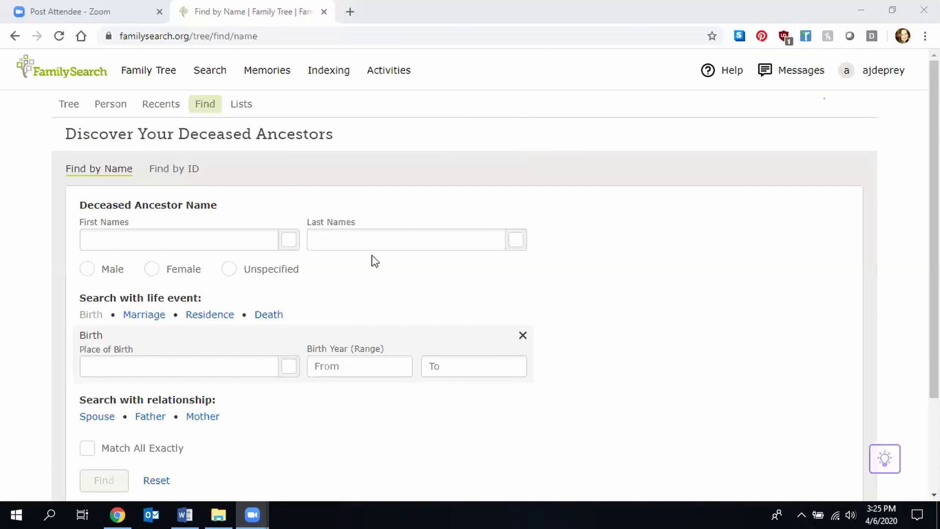
left_click(252, 243)
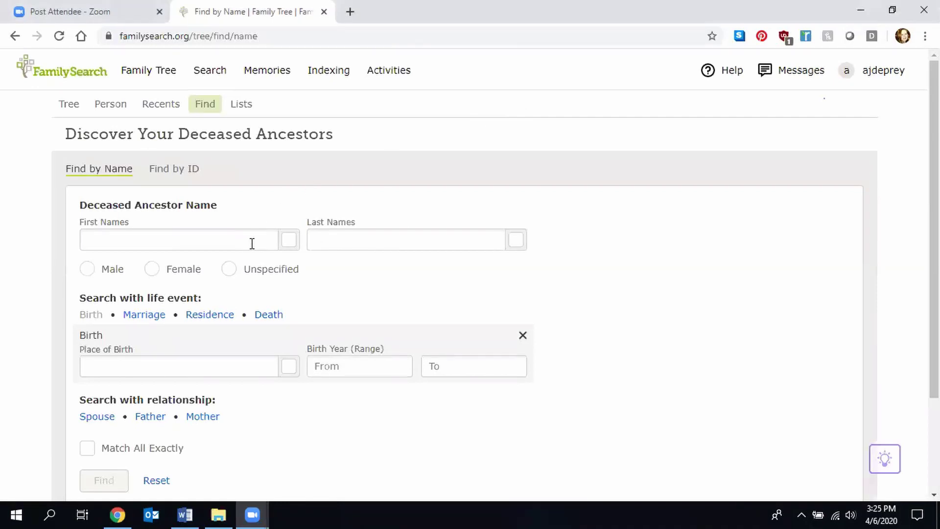
key("BackSpace")
key("BackSpace")
key("BackSpace")
key("BackSpace")
key("BackSpace")
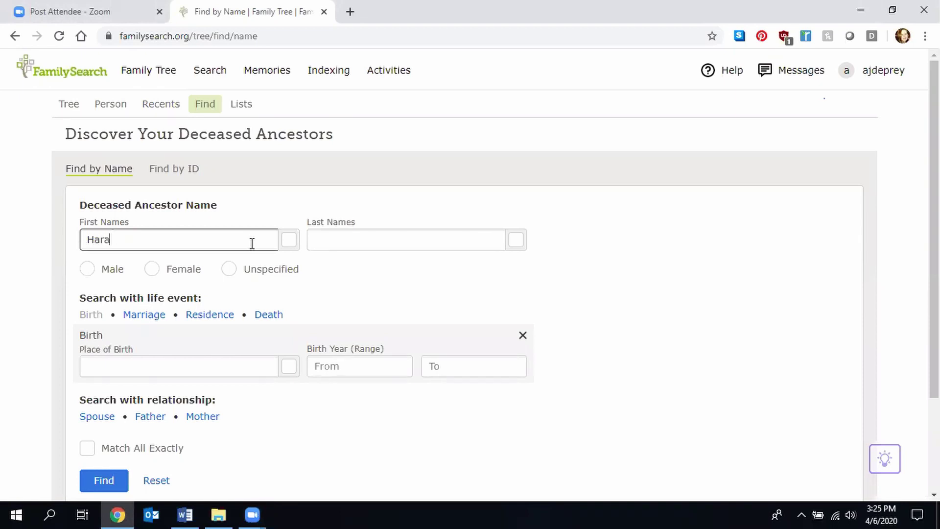
key("BackSpace")
key("BackSpace")
key("BackSpace")
key("BackSpace")
key("BackSpace")
key("Tab")
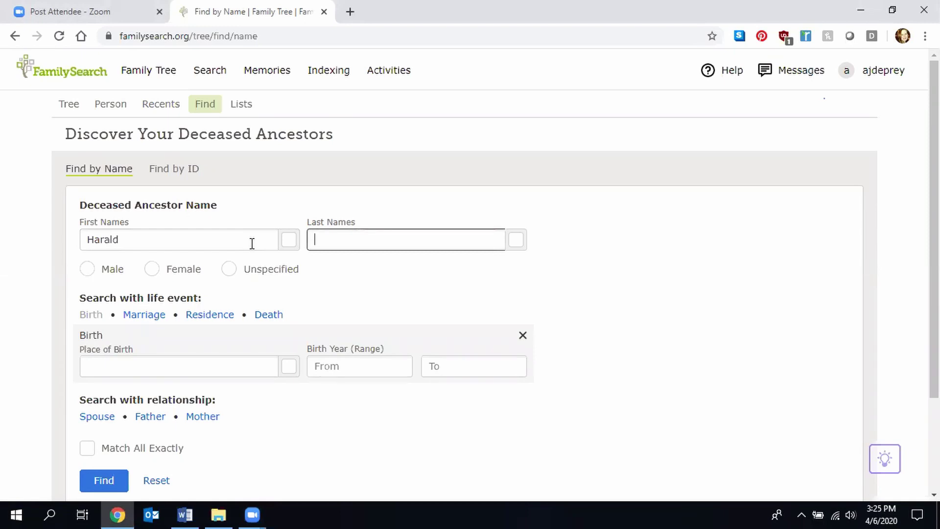
- Set the birthplace to Fort Wayne, Allen, Indiana, United States and run the search
left_click(135, 361)
type("Fort WY")
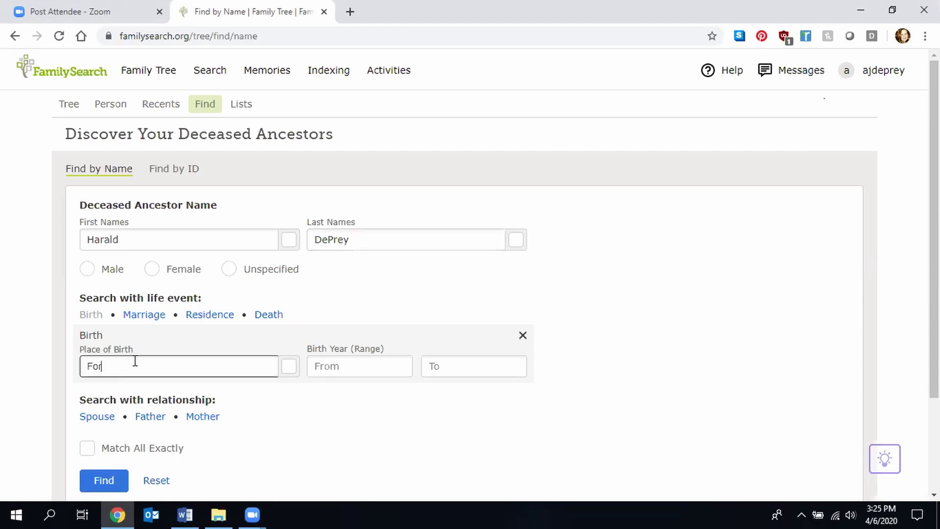
key("BackSpace")
key("BackSpace")
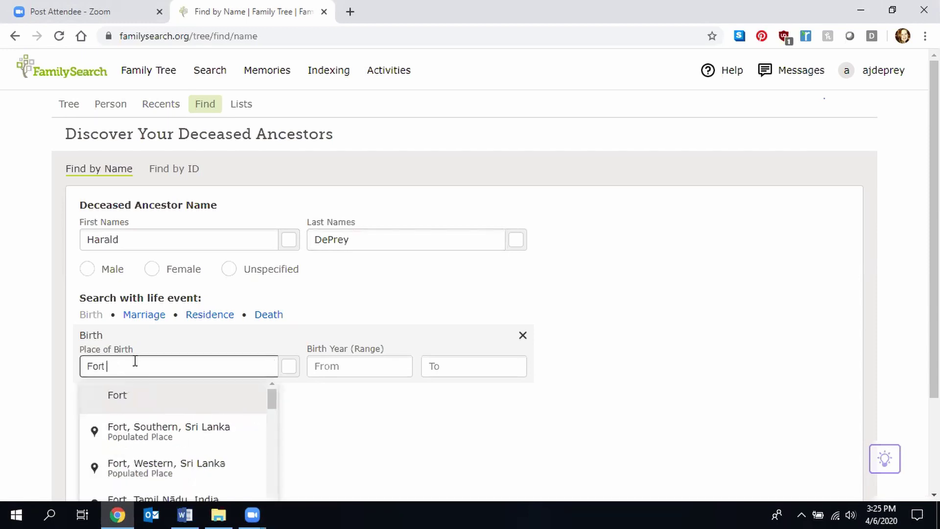
type("Wayne, Hancock, Ohio, United States")
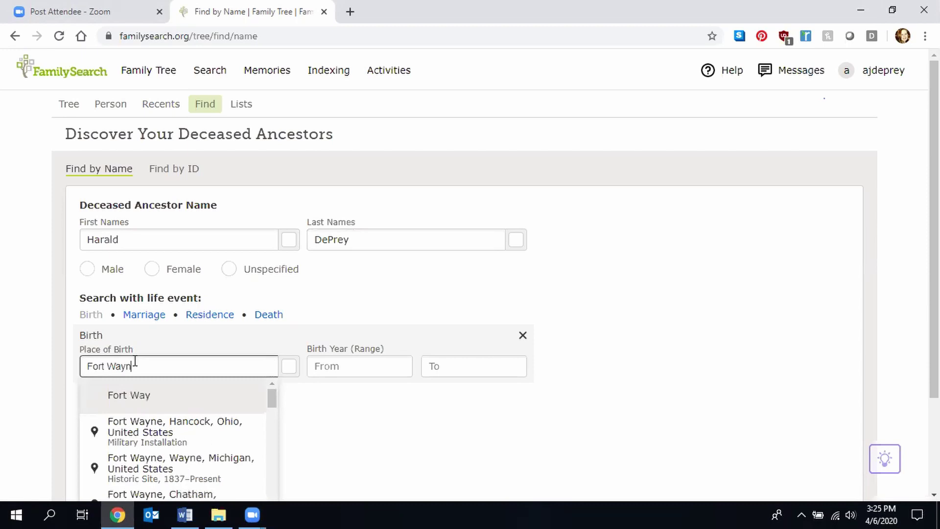
left_click(153, 393)
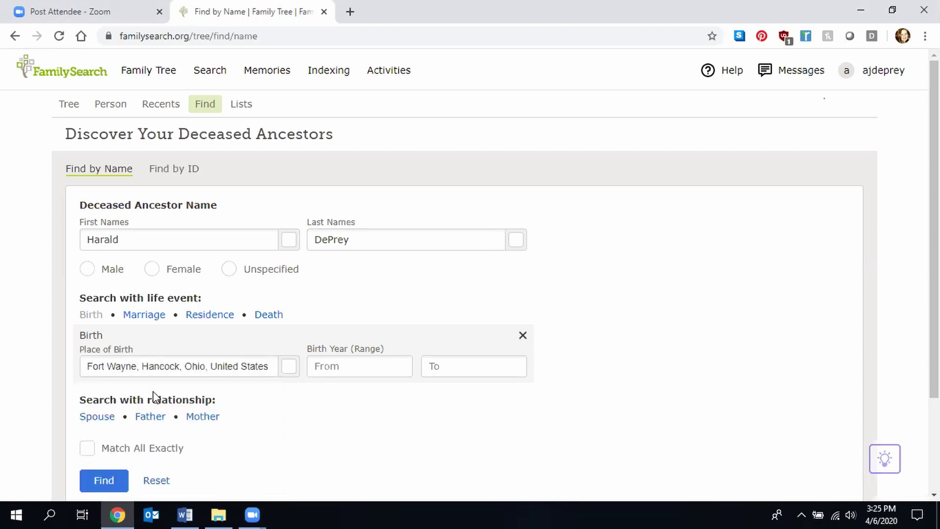
triple_click(167, 361)
type("Fort ")
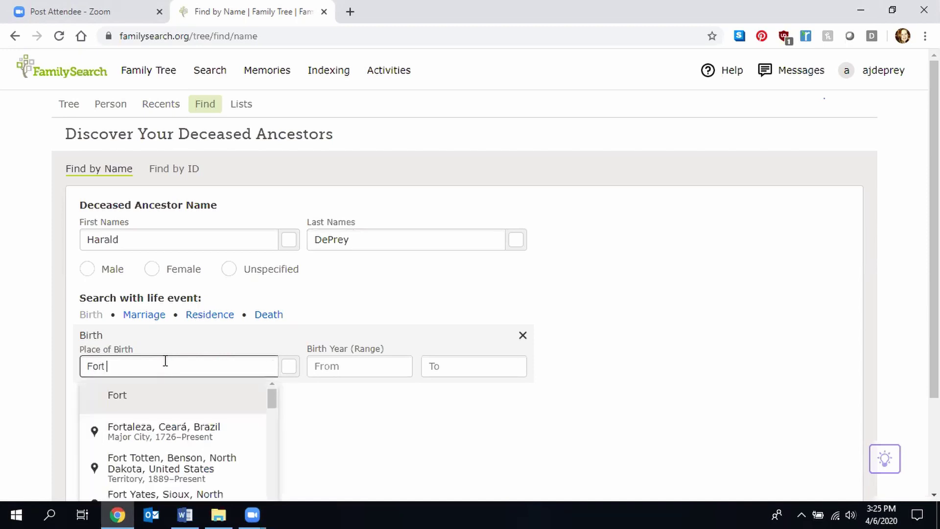
type("Wayne, All")
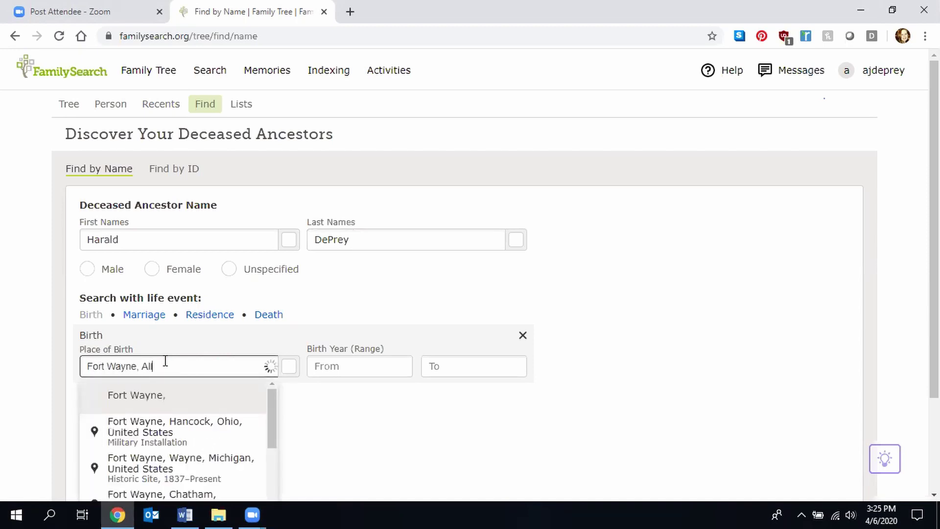
left_click(181, 435)
left_click(104, 480)
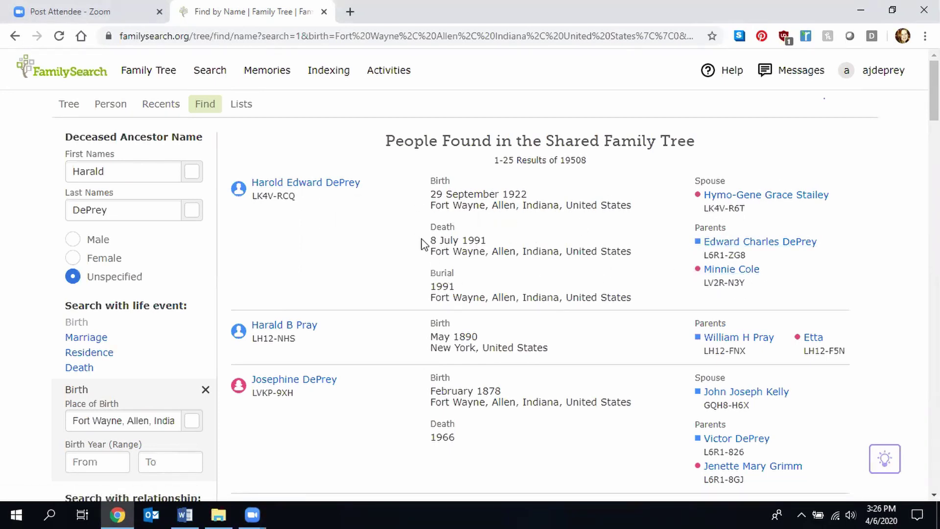
mouse_move(300, 185)
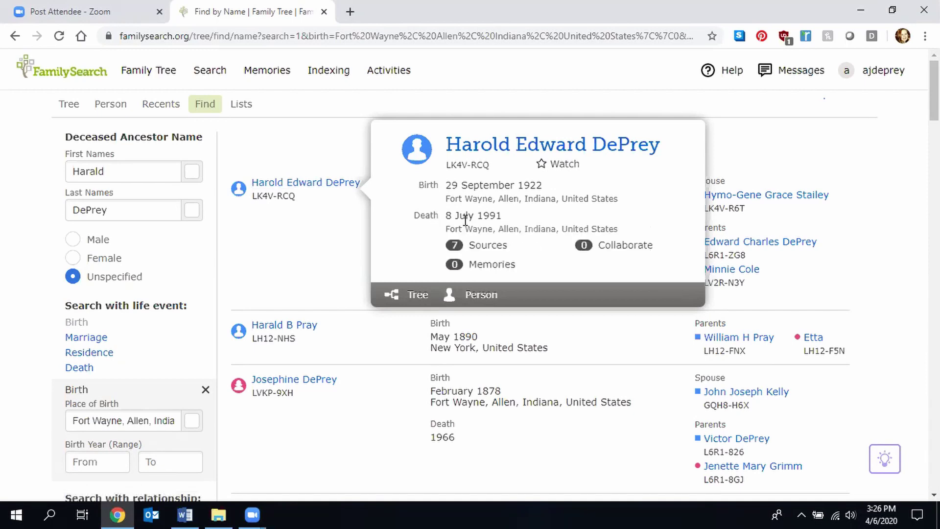
left_click(469, 249)
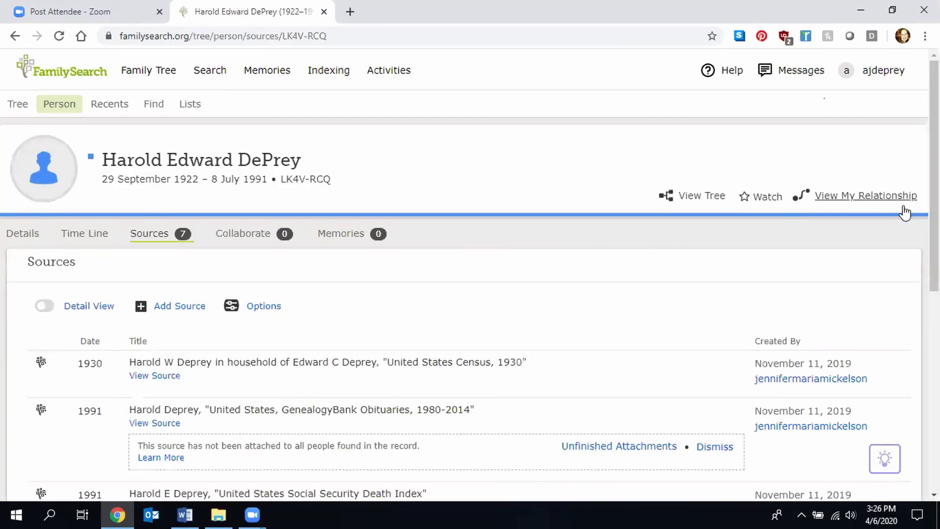
- Scroll down through all seven attached records, including two 1947 Indiana Marriages entries, then back to the top
scroll(468, 274, "down", 3)
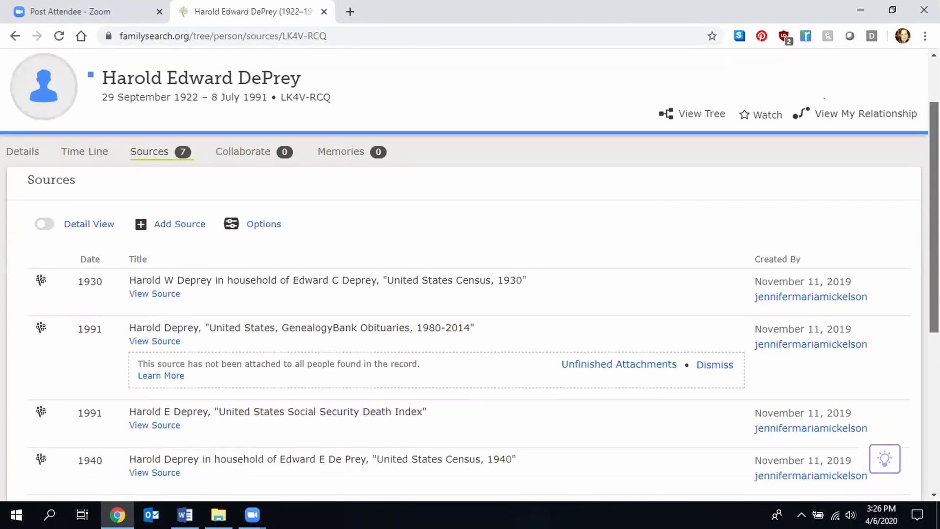
scroll(415, 266, "down", 2)
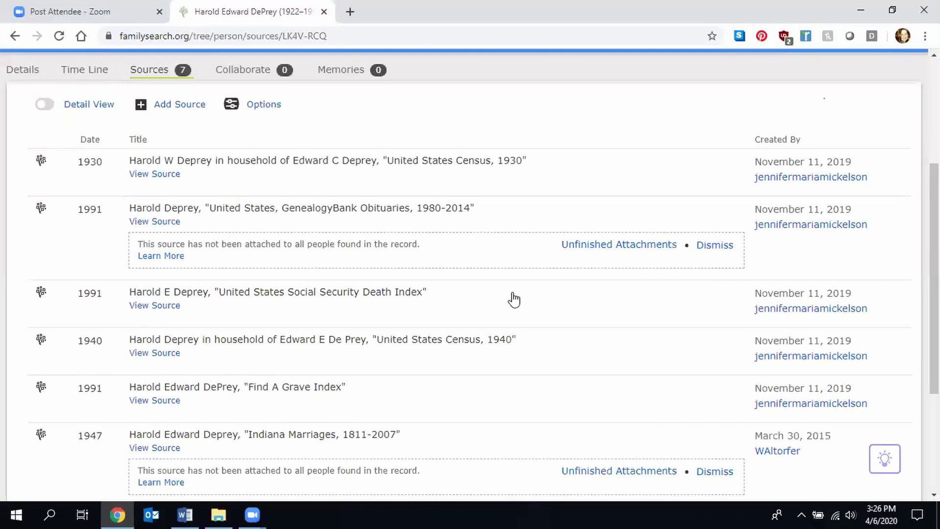
scroll(487, 327, "down", 4)
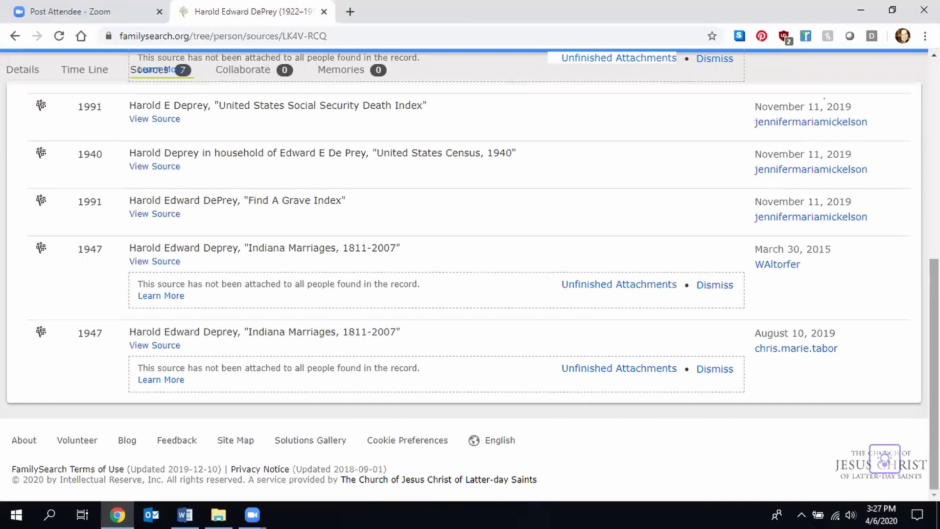
left_click_drag(934, 375, 934, 179)
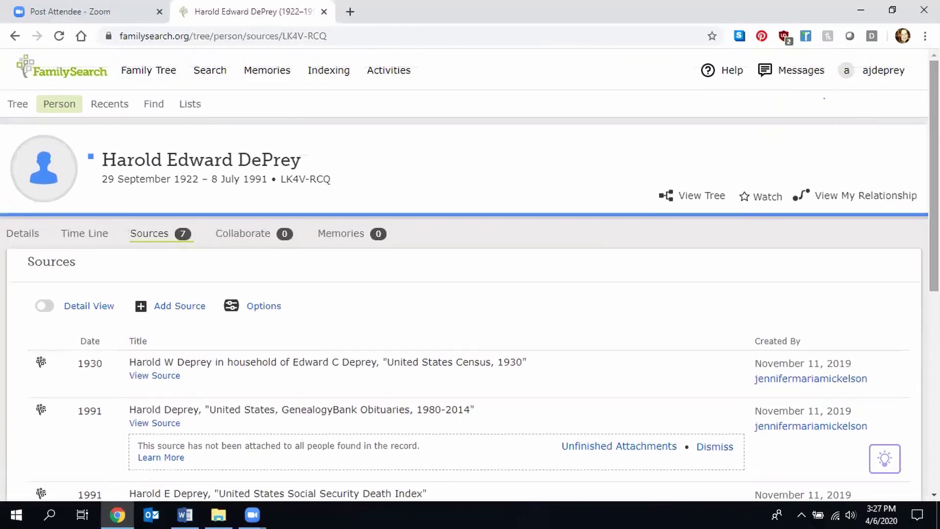